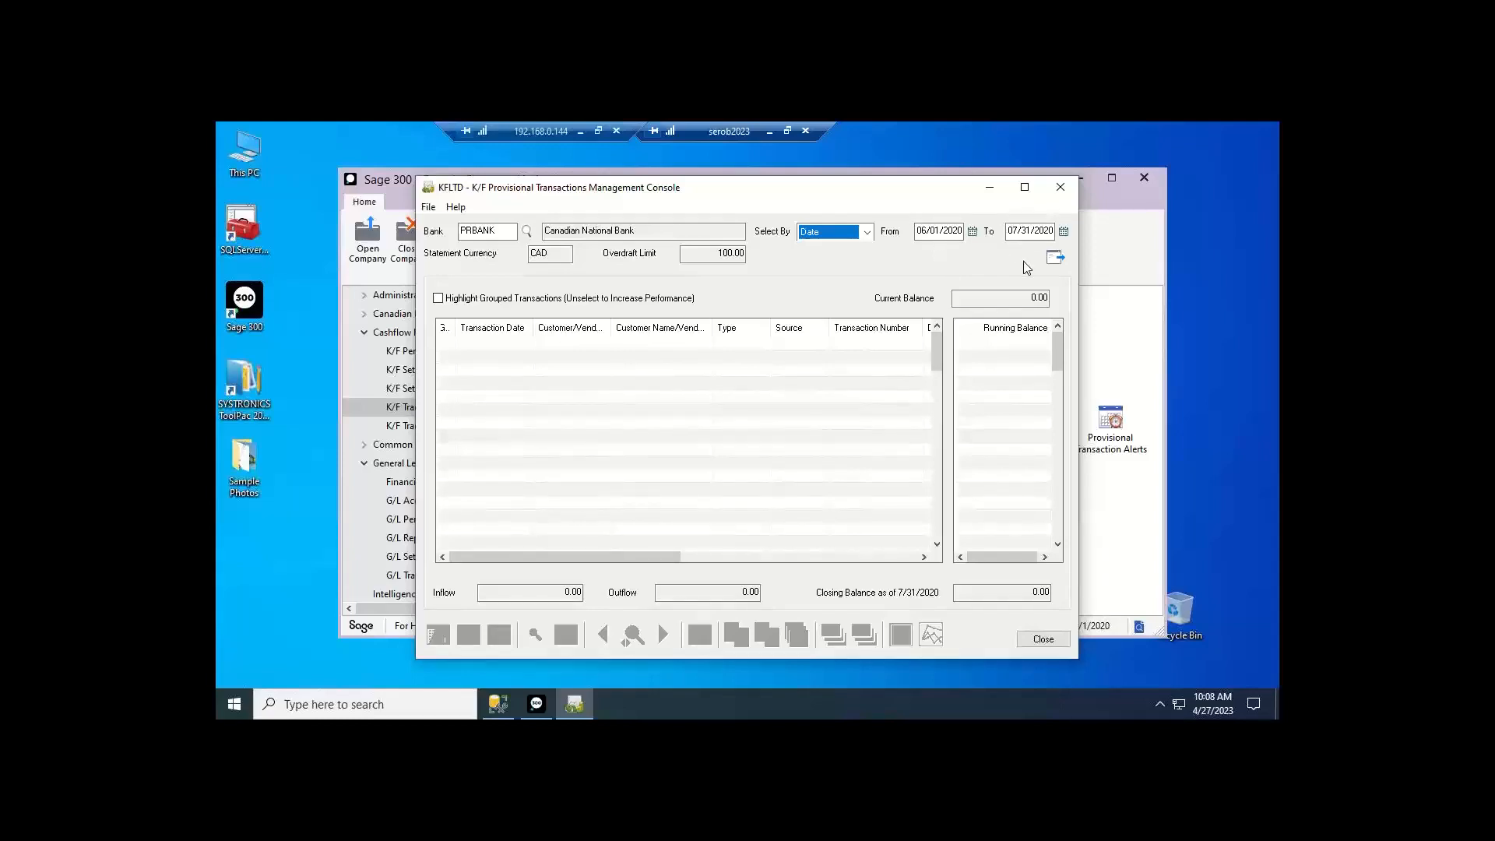
- Load the bank's transactions for the set date range, and start autogenerating provisional transactions with A/R Invoice as the source
left_click(1057, 260)
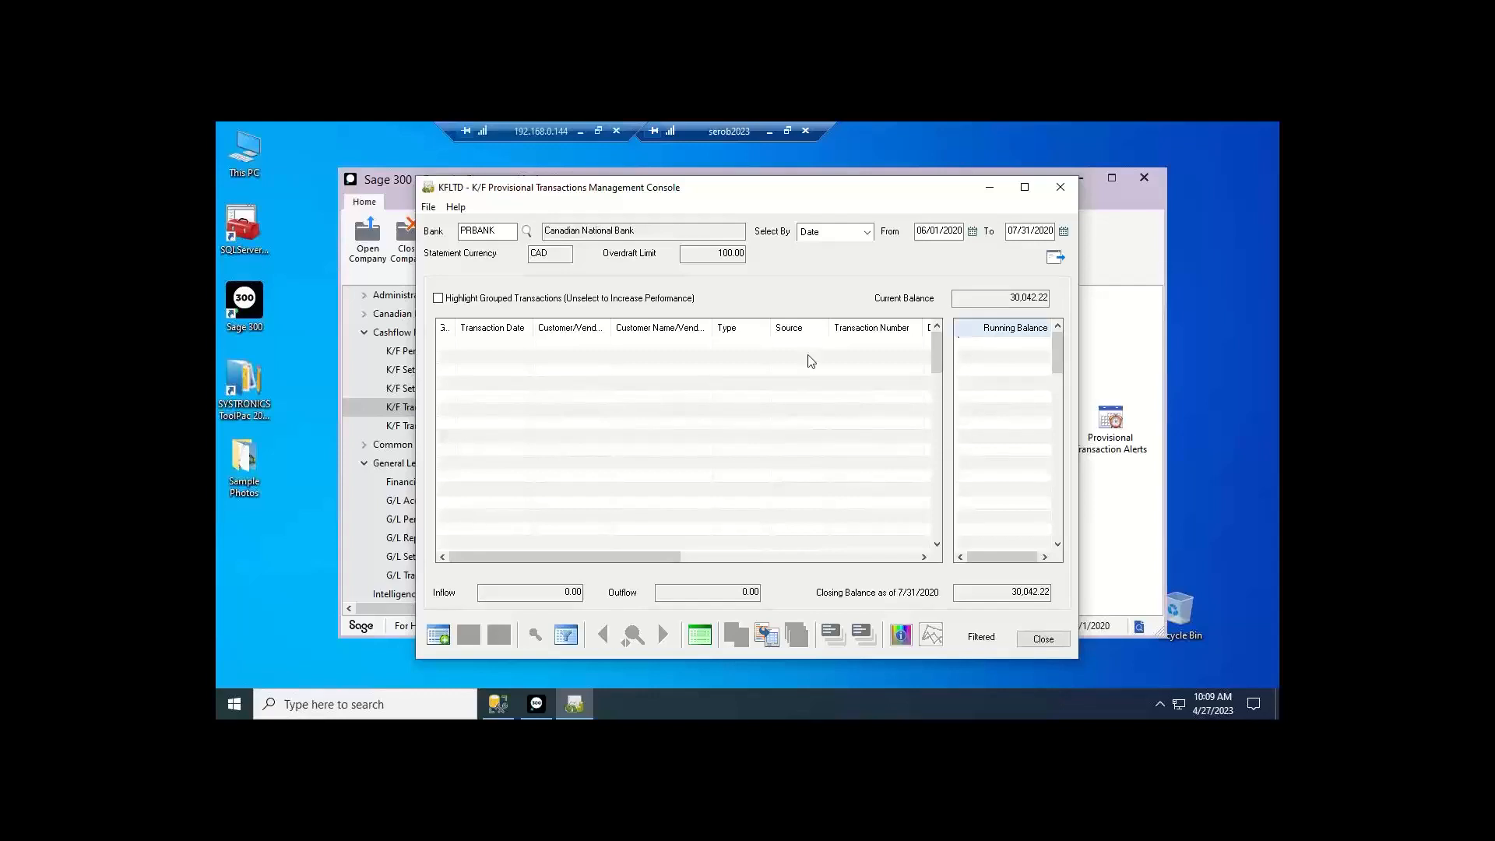
left_click(767, 637)
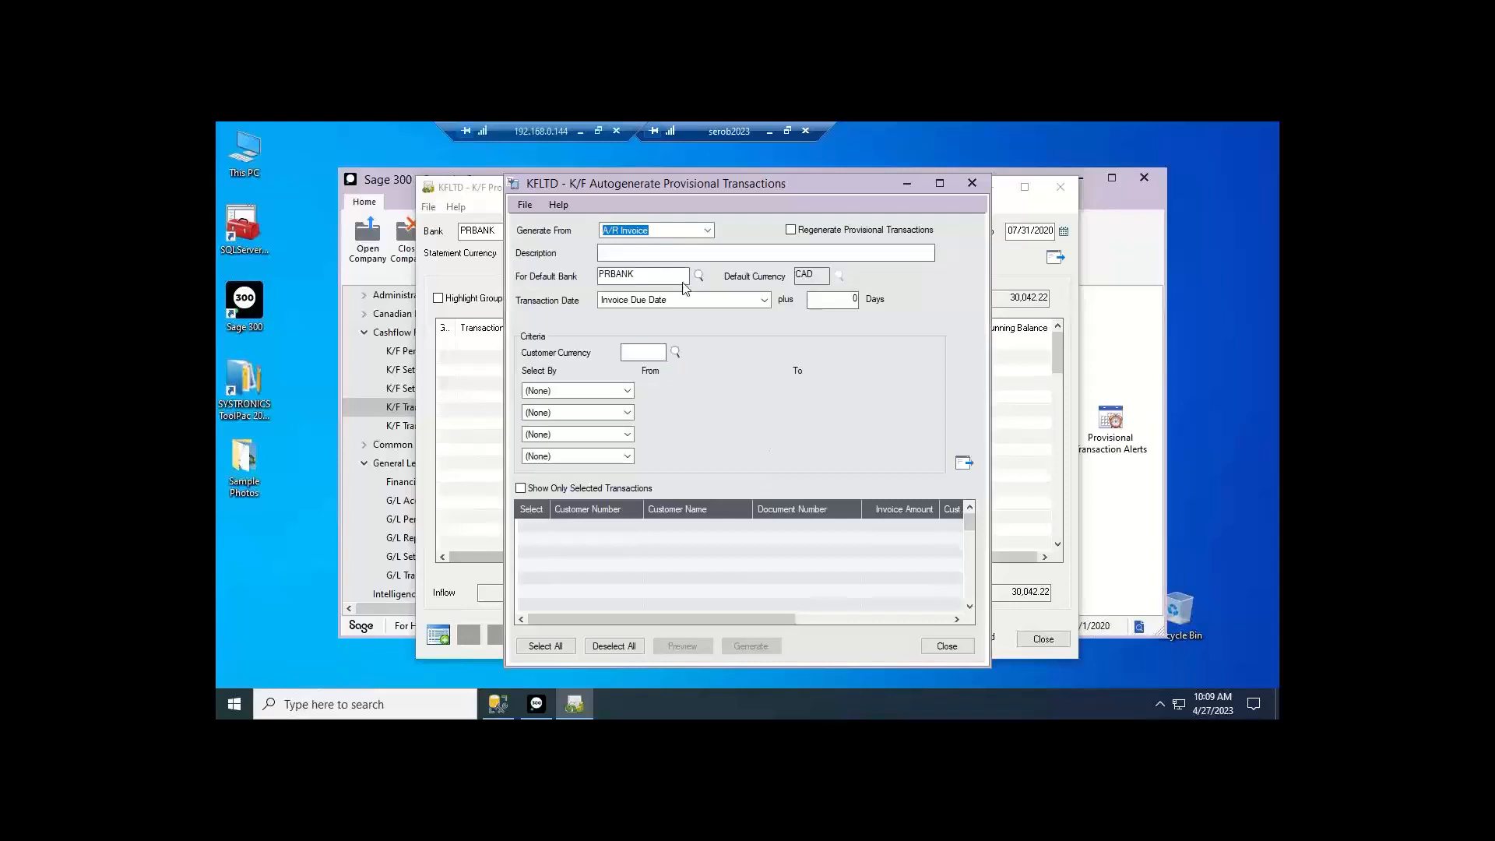
left_click(708, 230)
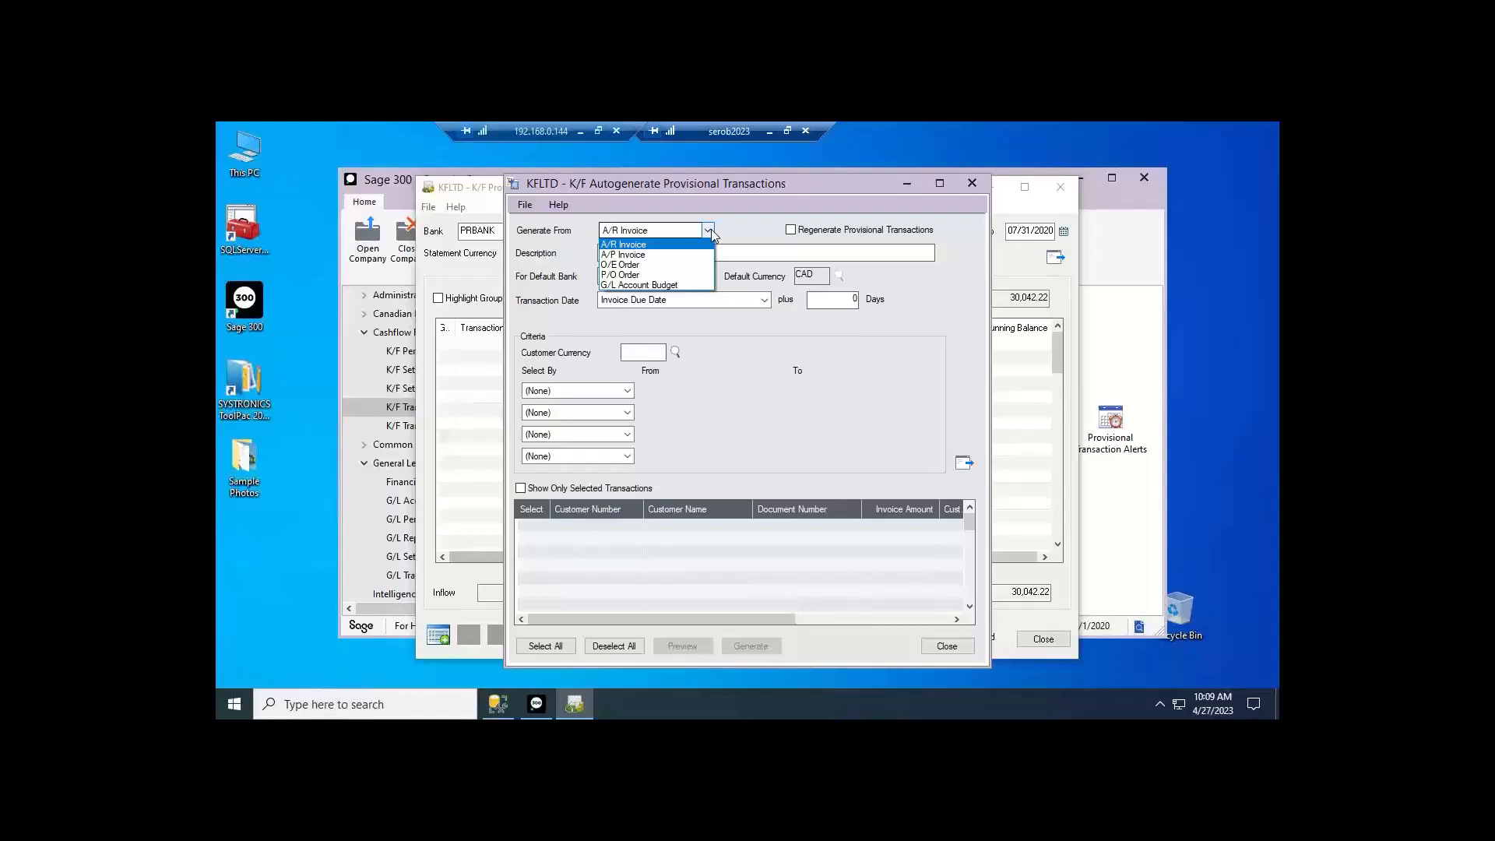
left_click(647, 248)
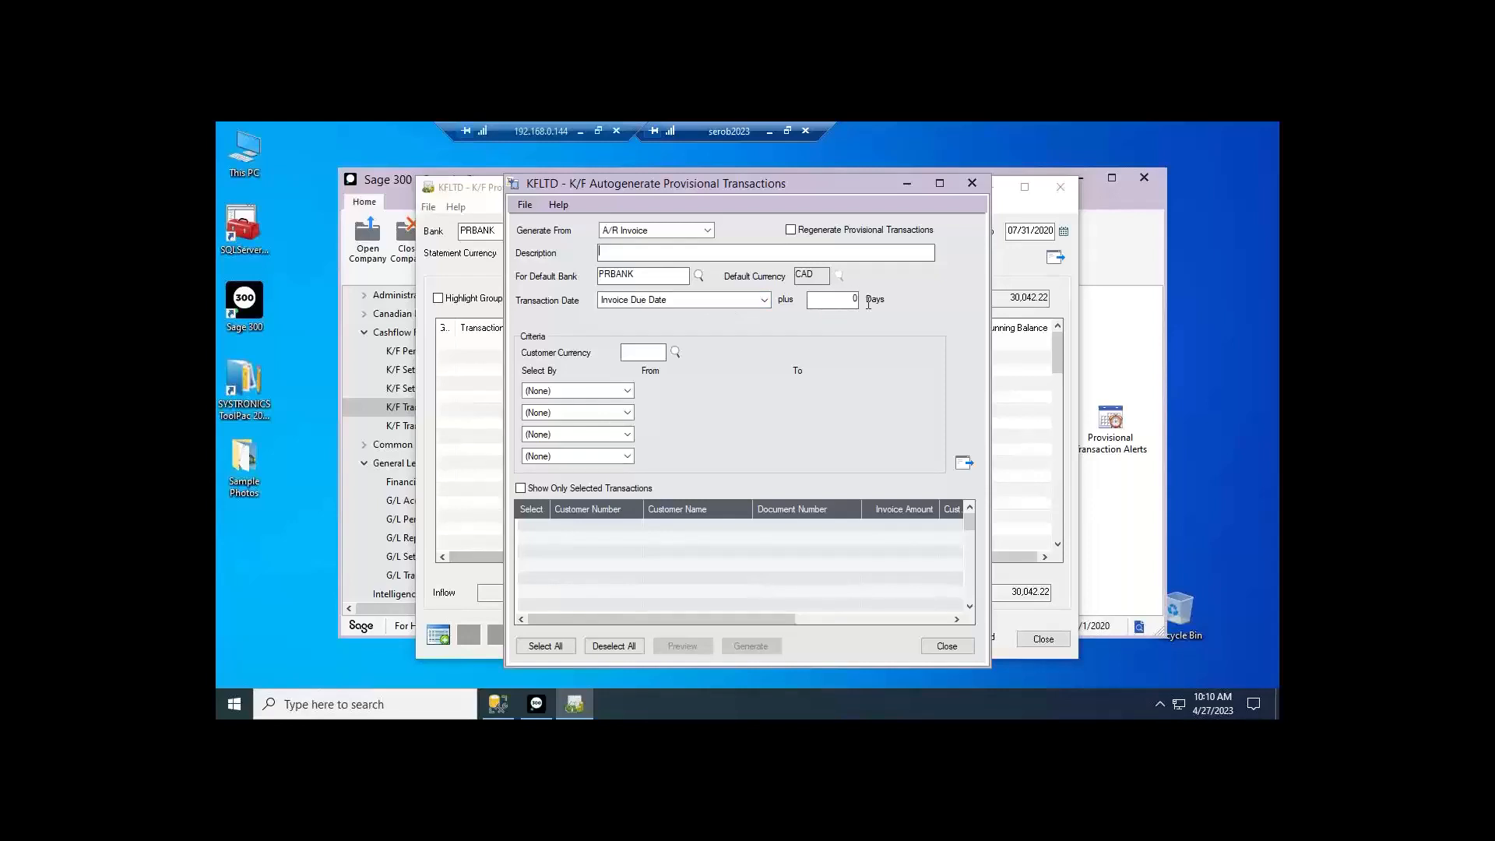
- List the A/R invoices with a Document Date from 06/01/2020 to 07/31/2020
left_click(628, 392)
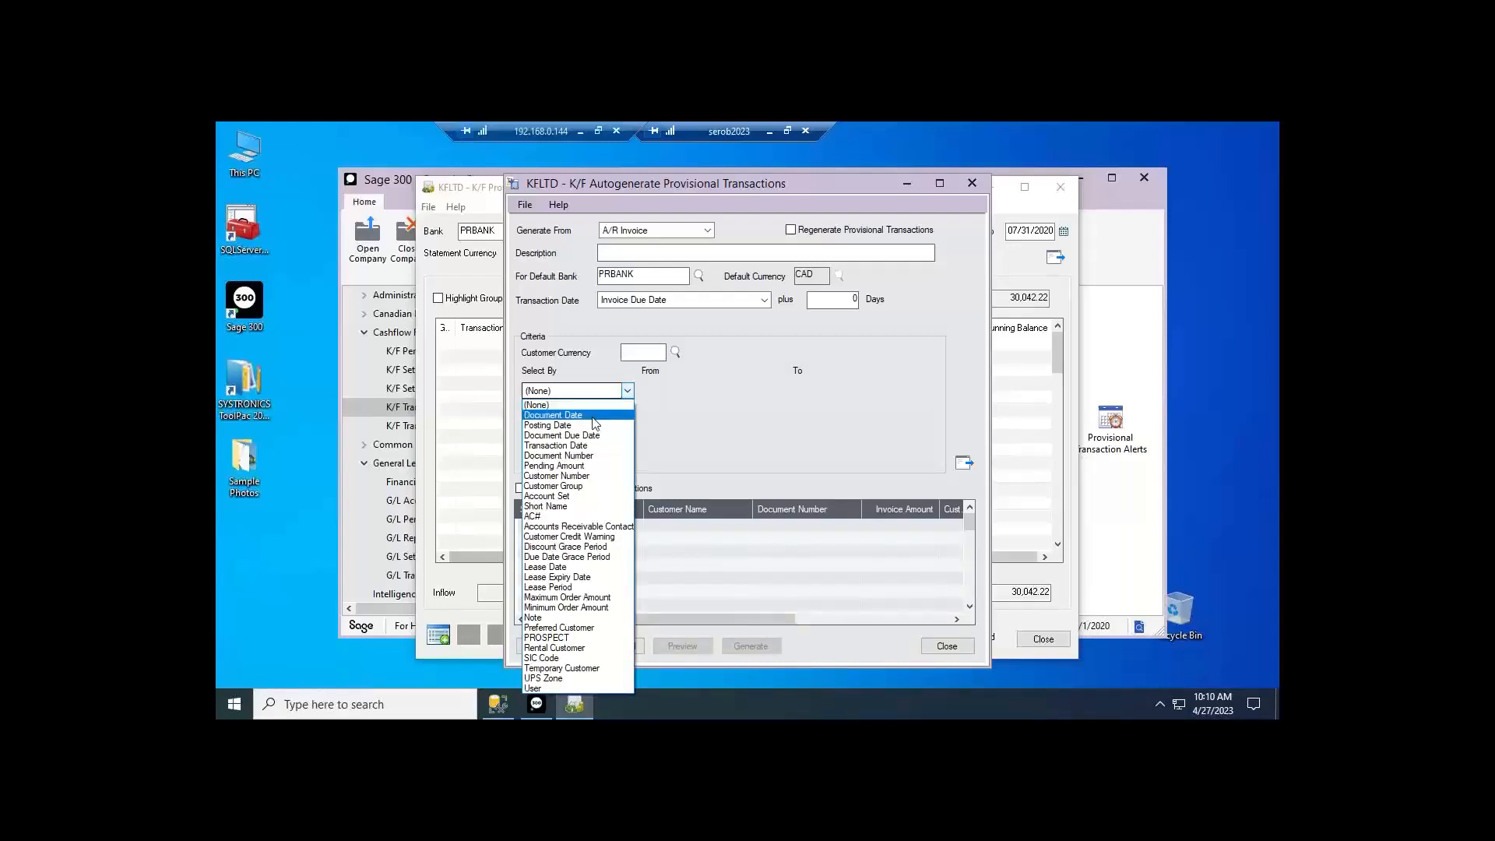
left_click(592, 424)
key("Tab")
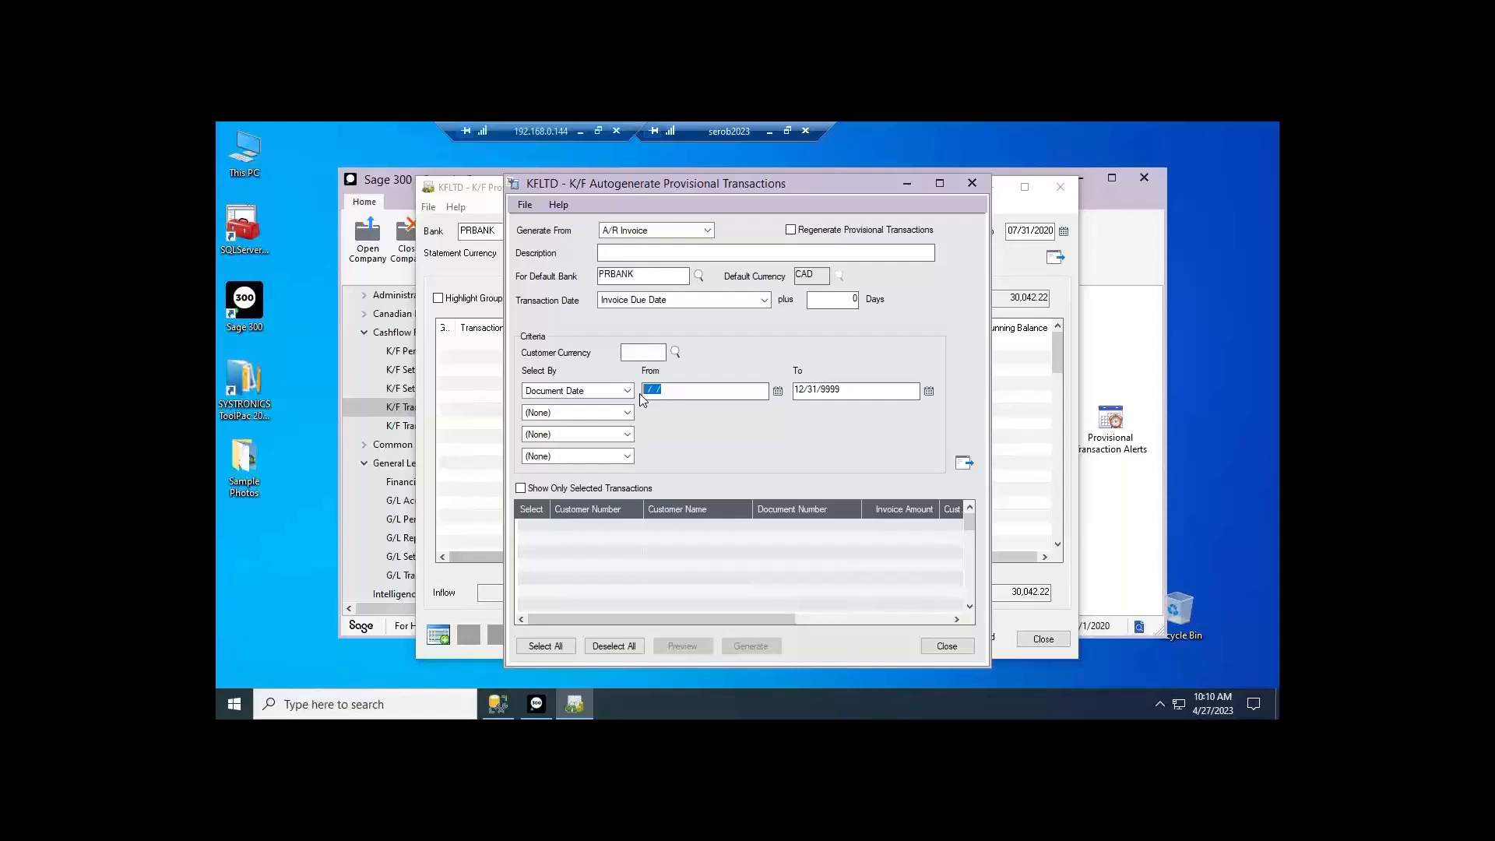
type("06/01/2020")
key("Tab")
type("0730")
key("BackSpace")
key("BackSpace")
type("312020")
left_click(964, 464)
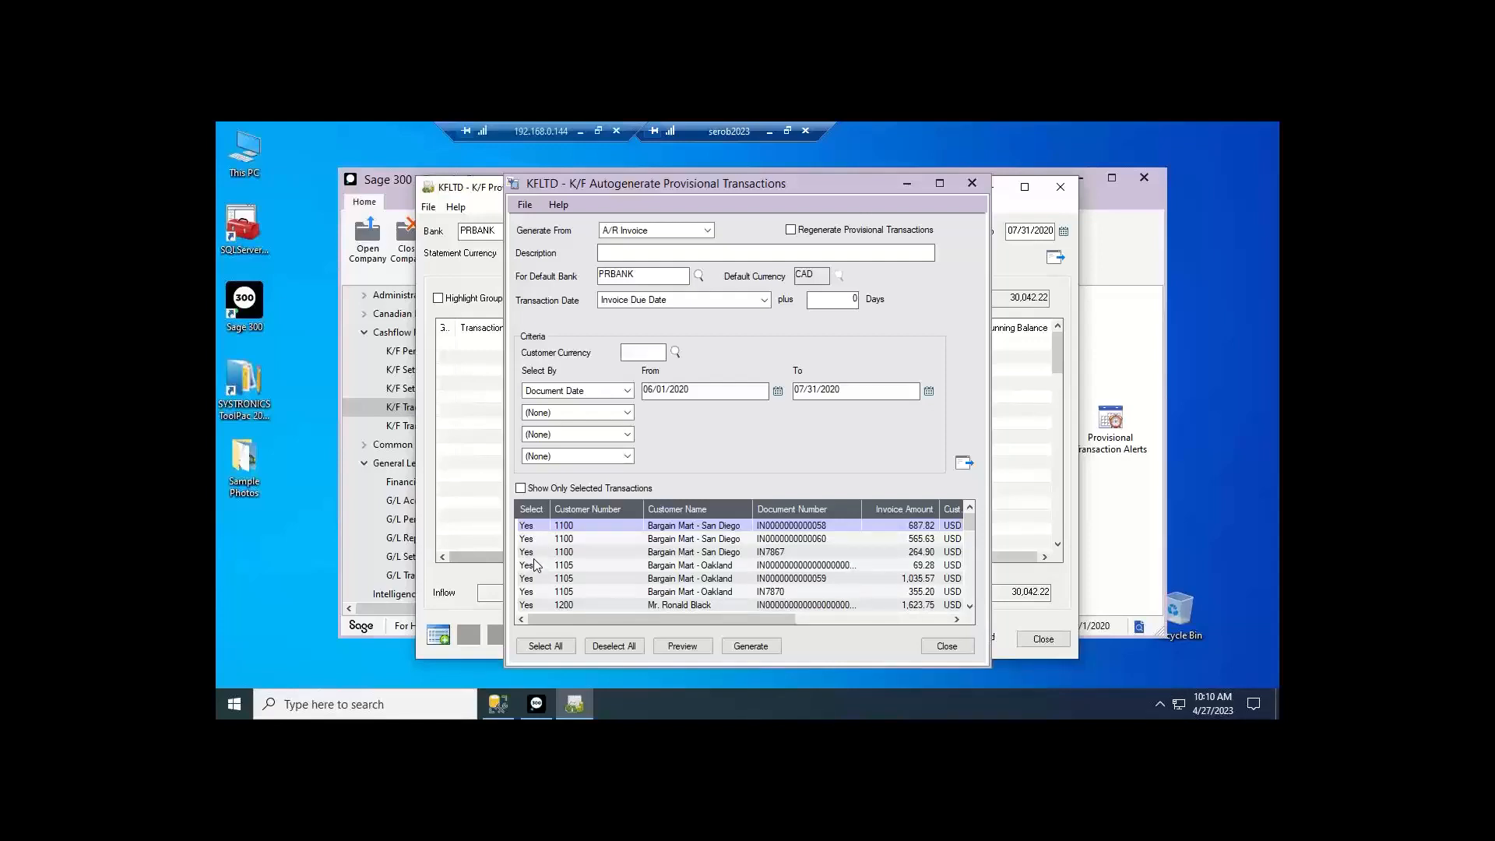
- Set the first listed Bargain Mart - San Diego invoice's amount to 1,687.82
left_click(903, 525)
left_click(897, 552)
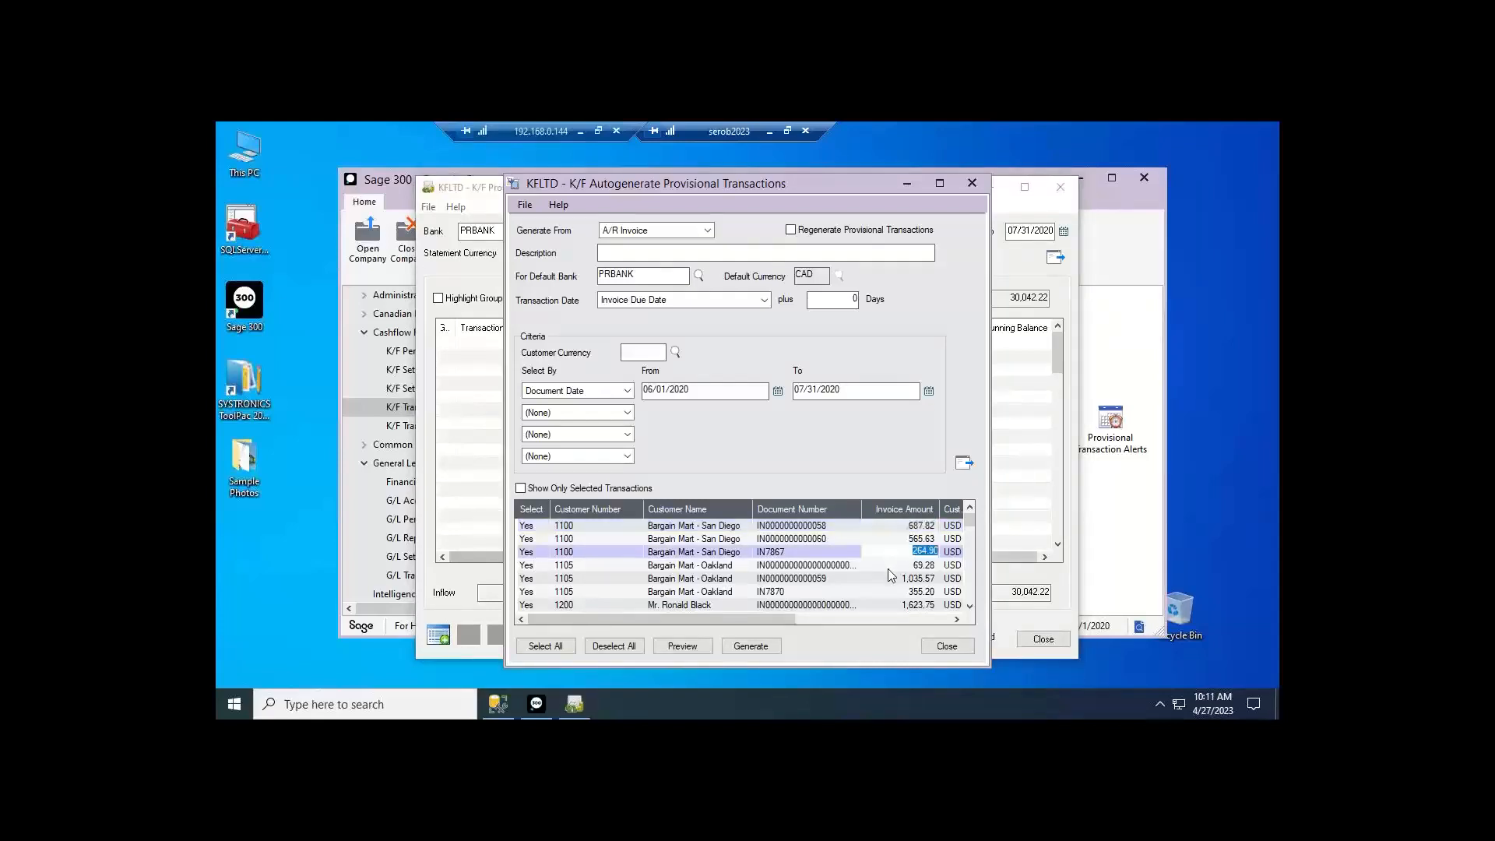
left_click(909, 526)
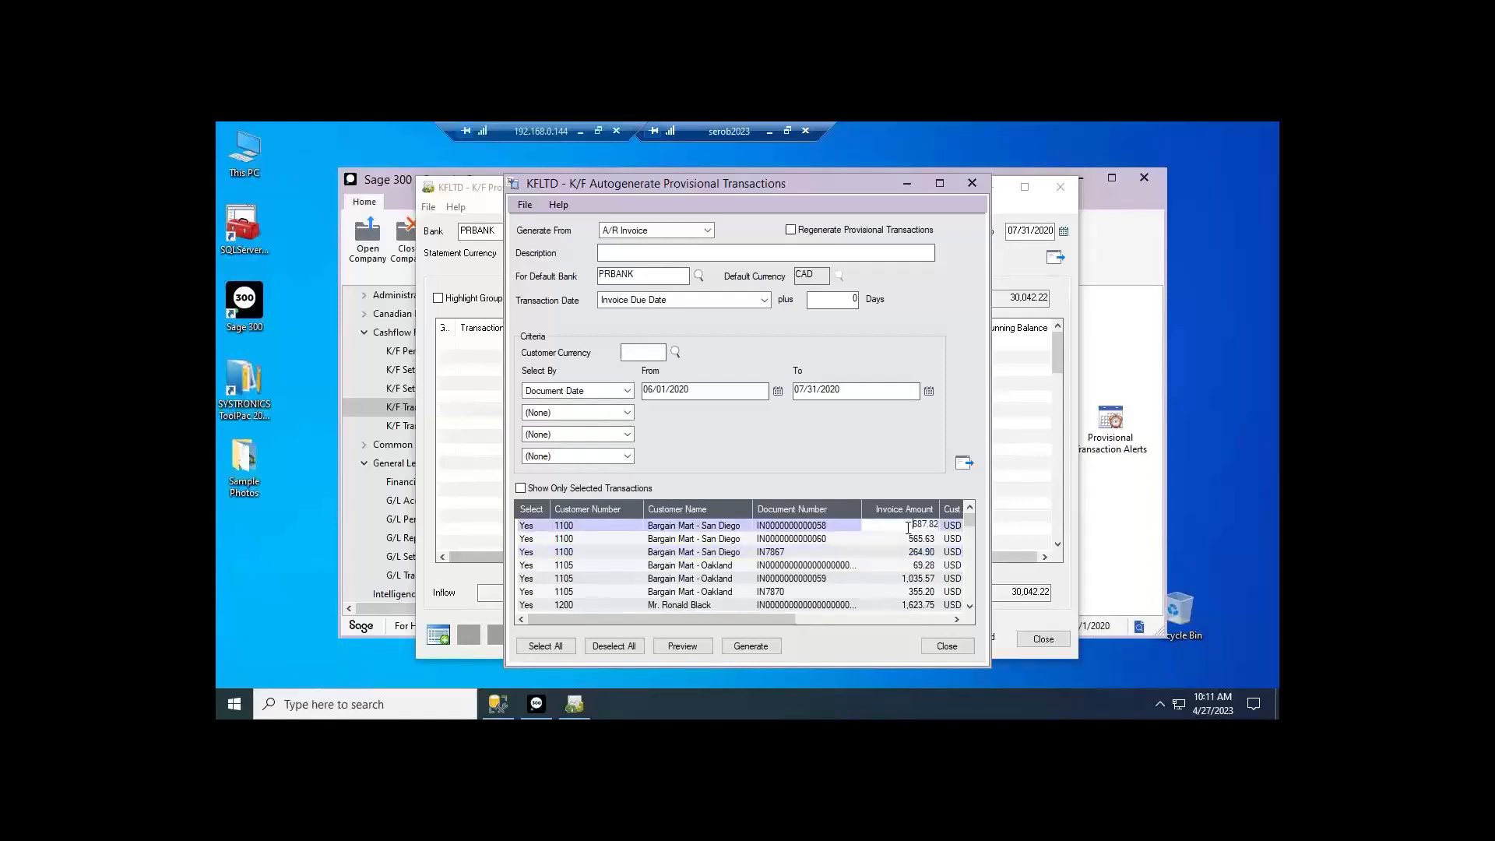
type("1,")
left_click(908, 552)
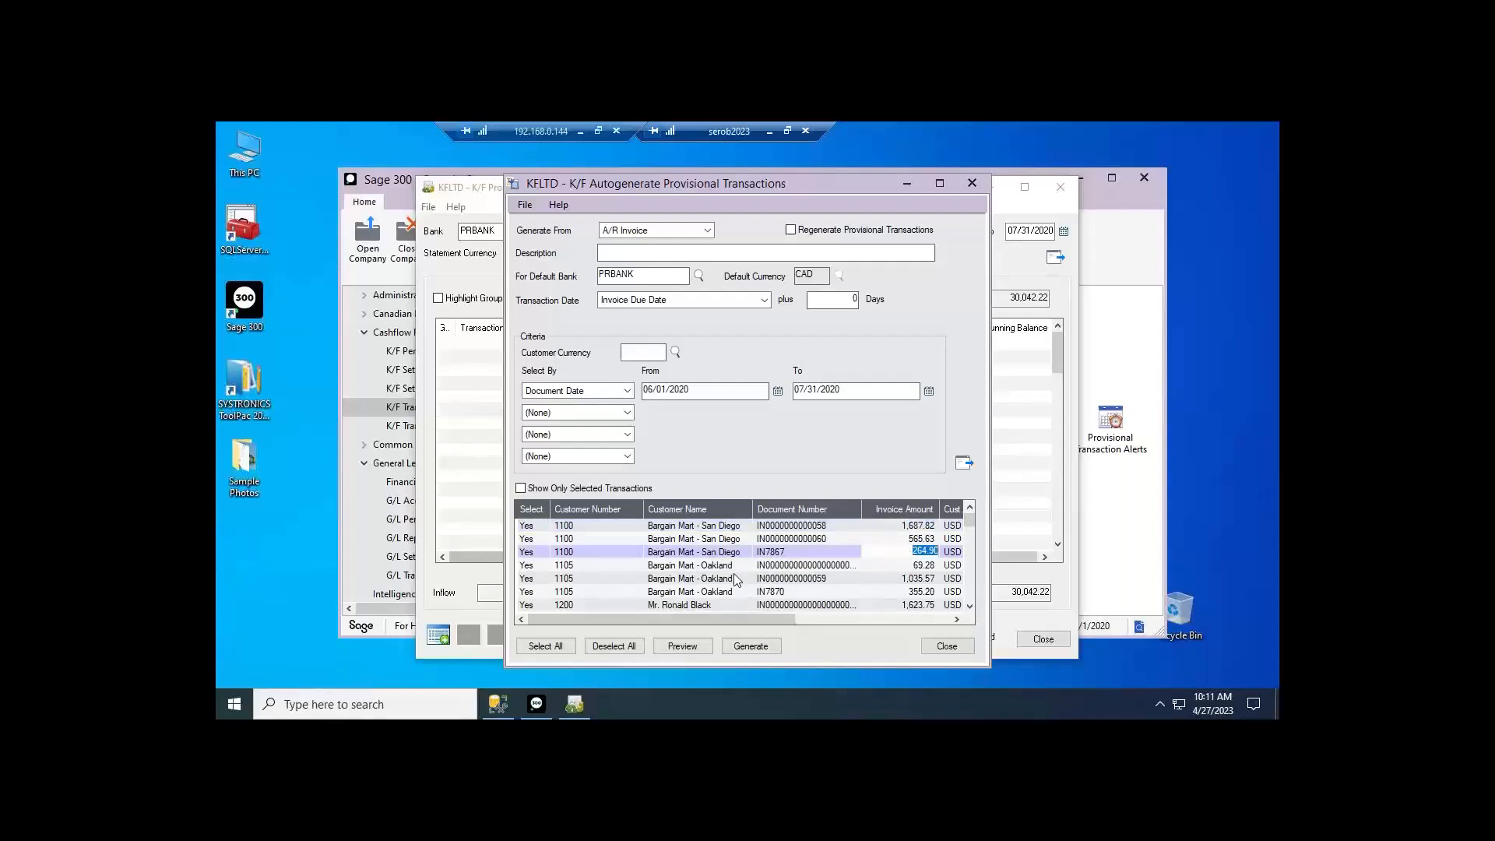
- Exclude and re-include the third listed invoice, and view a preview of the provisional transaction register
double_click(527, 552)
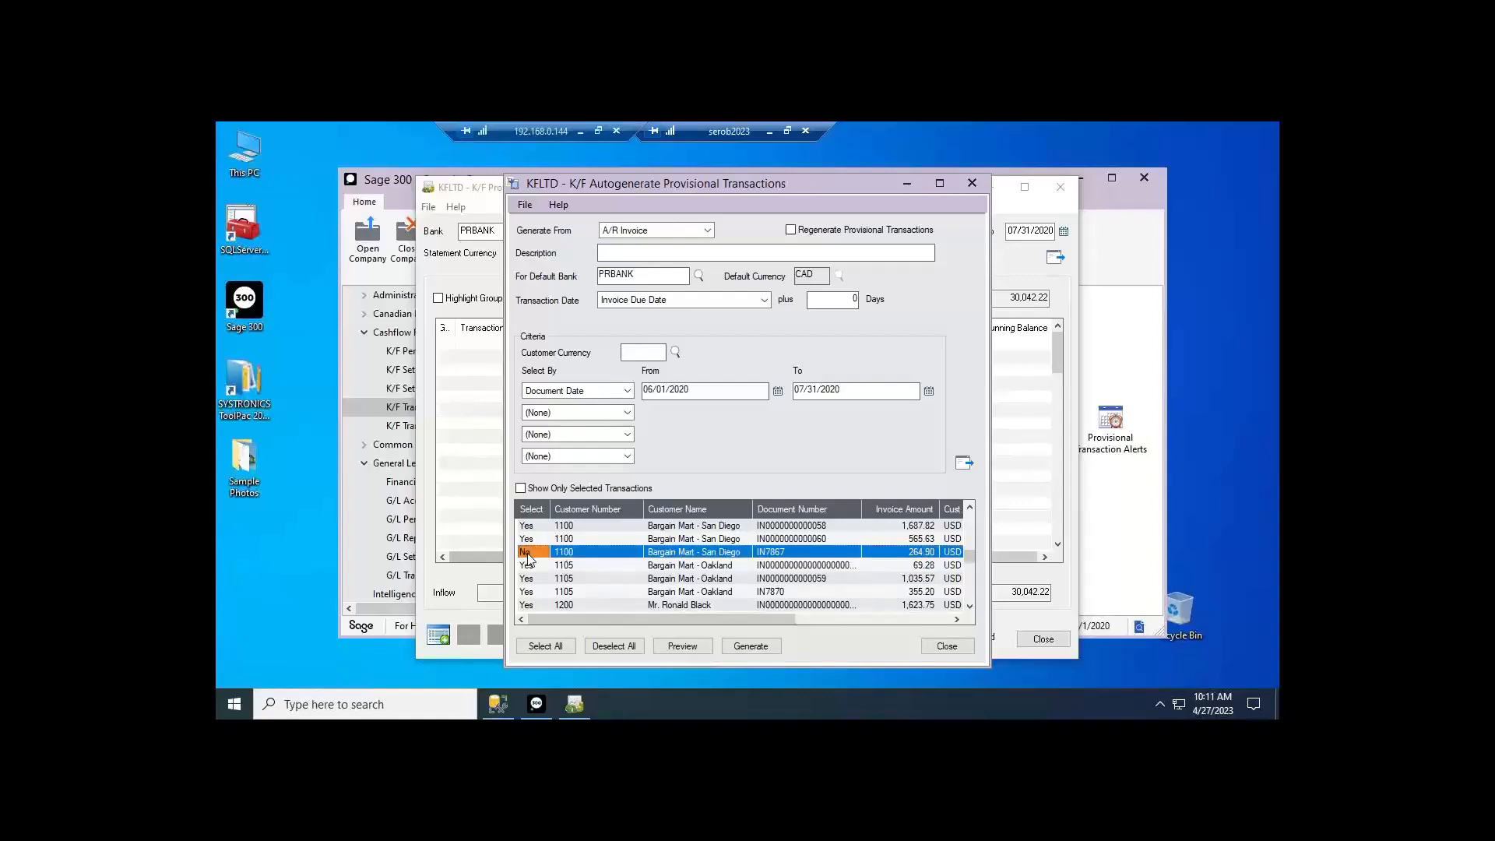
double_click(527, 553)
left_click(682, 646)
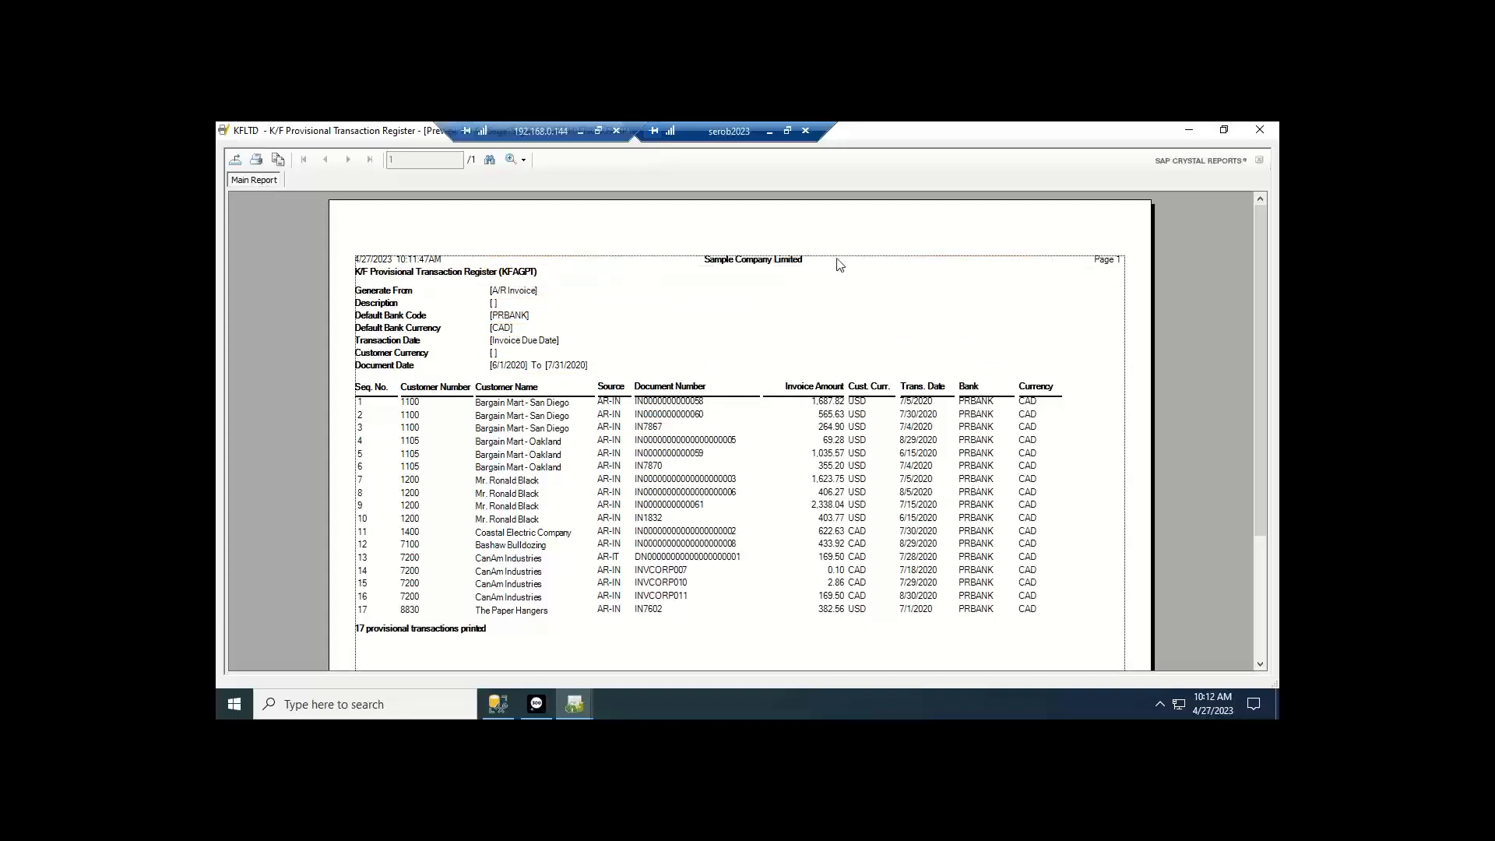
left_click(1255, 131)
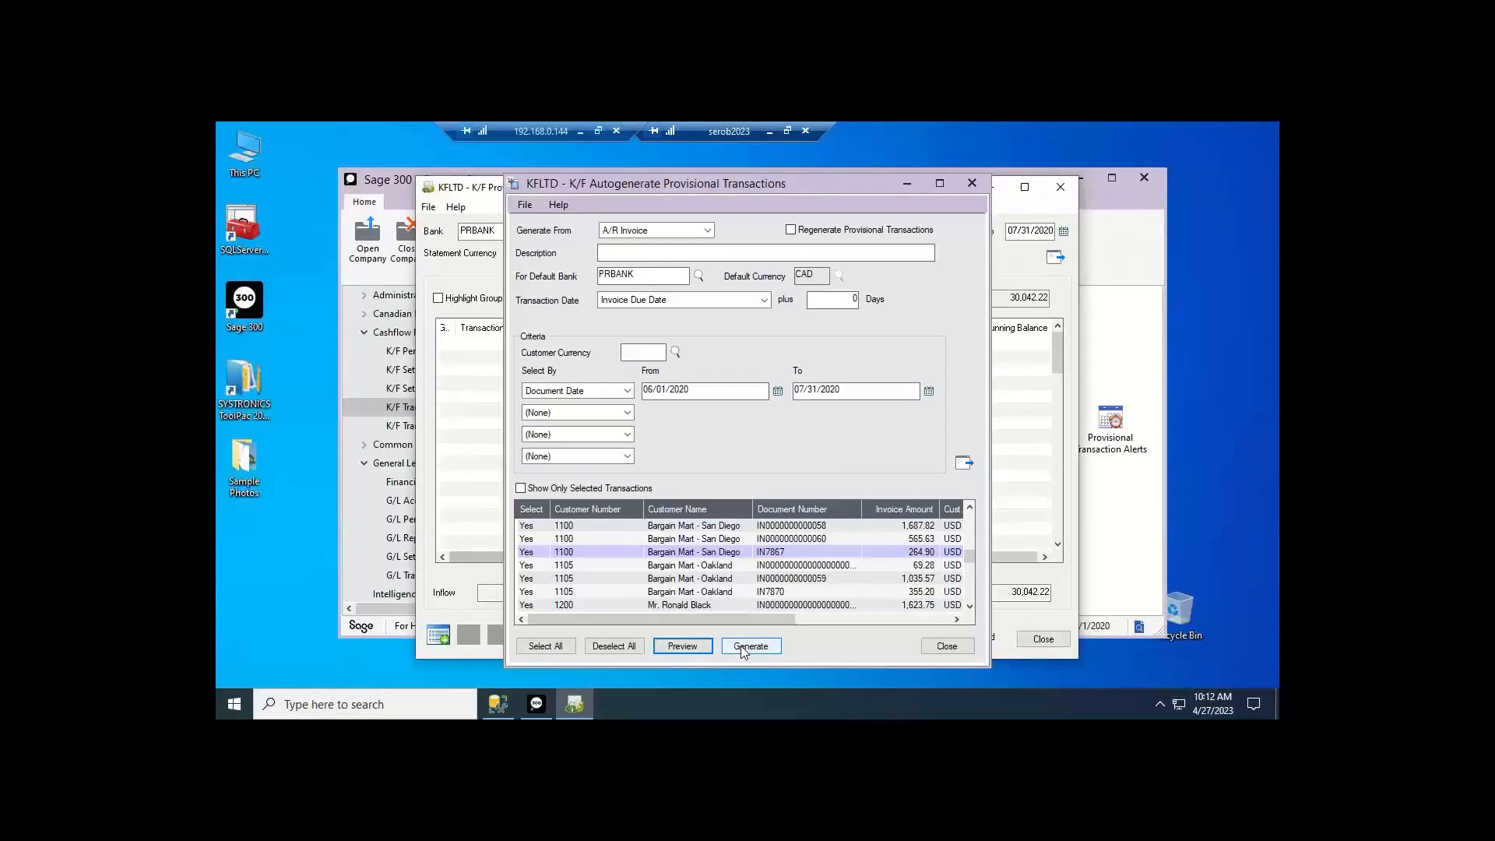
- Generate the provisional transactions from the selected A/R invoices and return to the management console
left_click(743, 647)
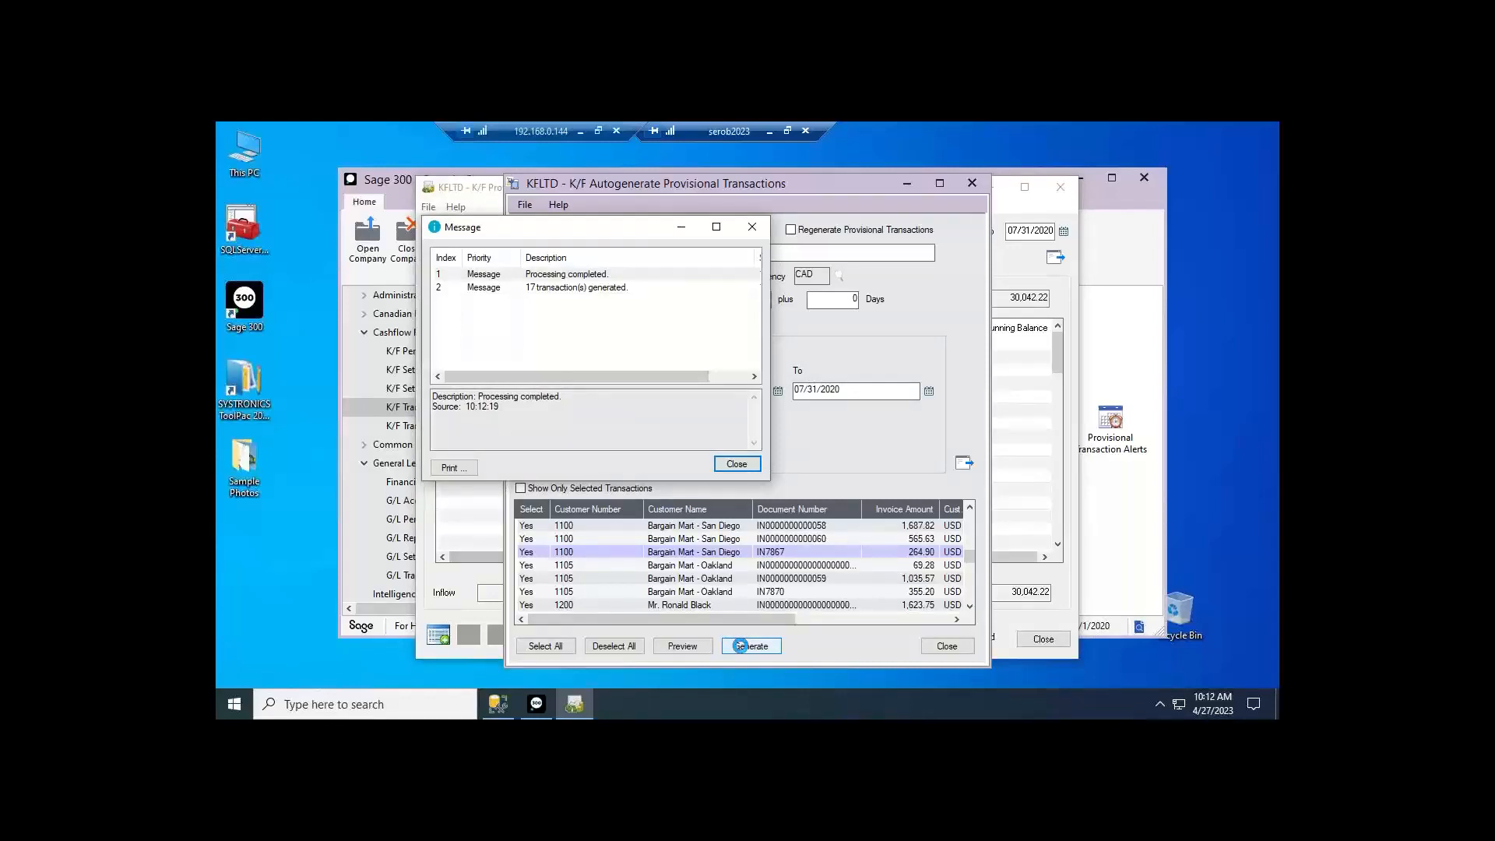
left_click(738, 462)
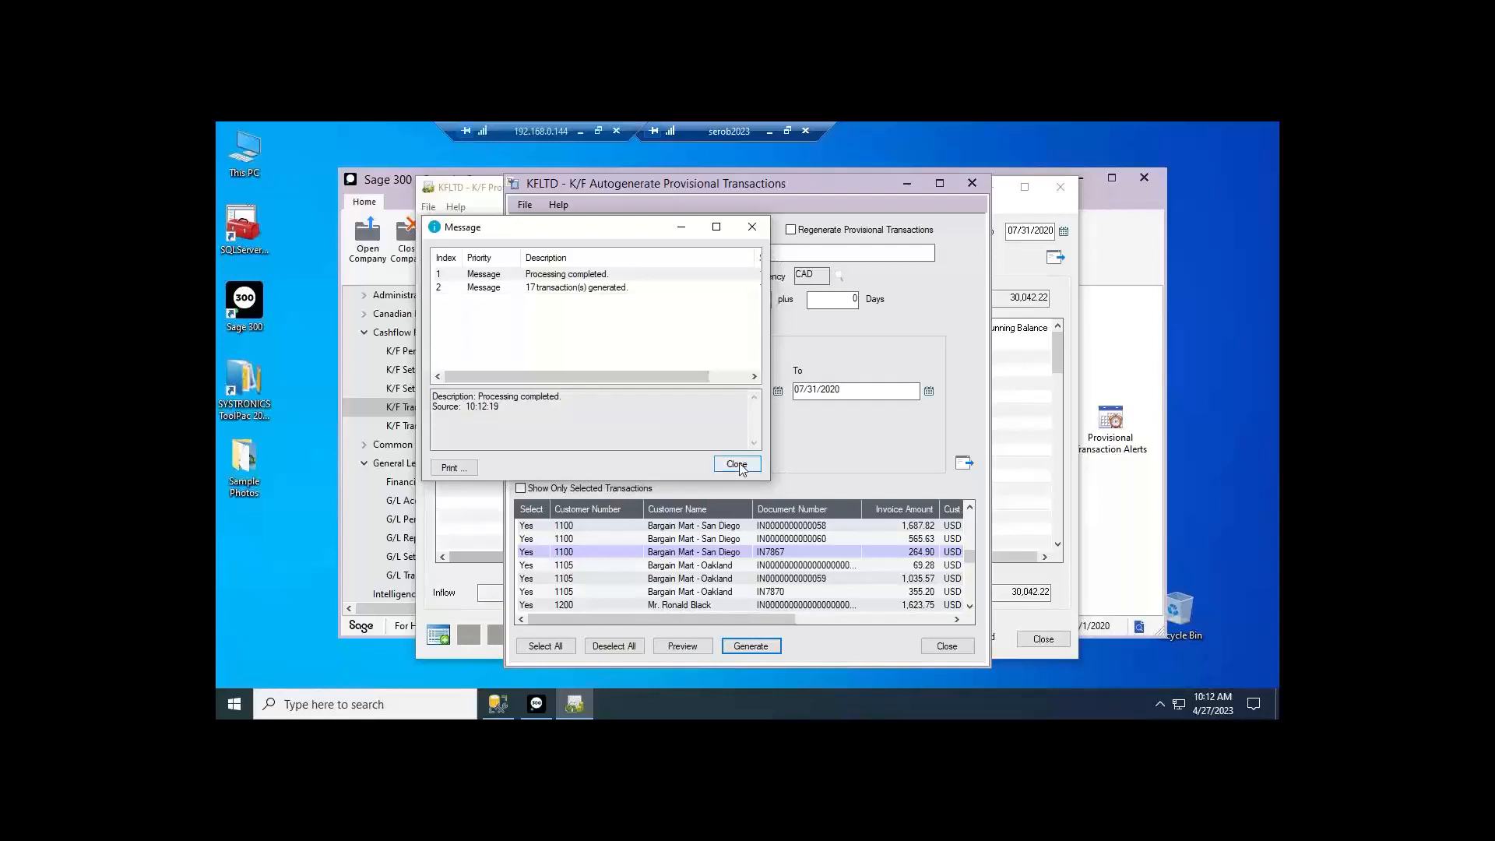
left_click(738, 464)
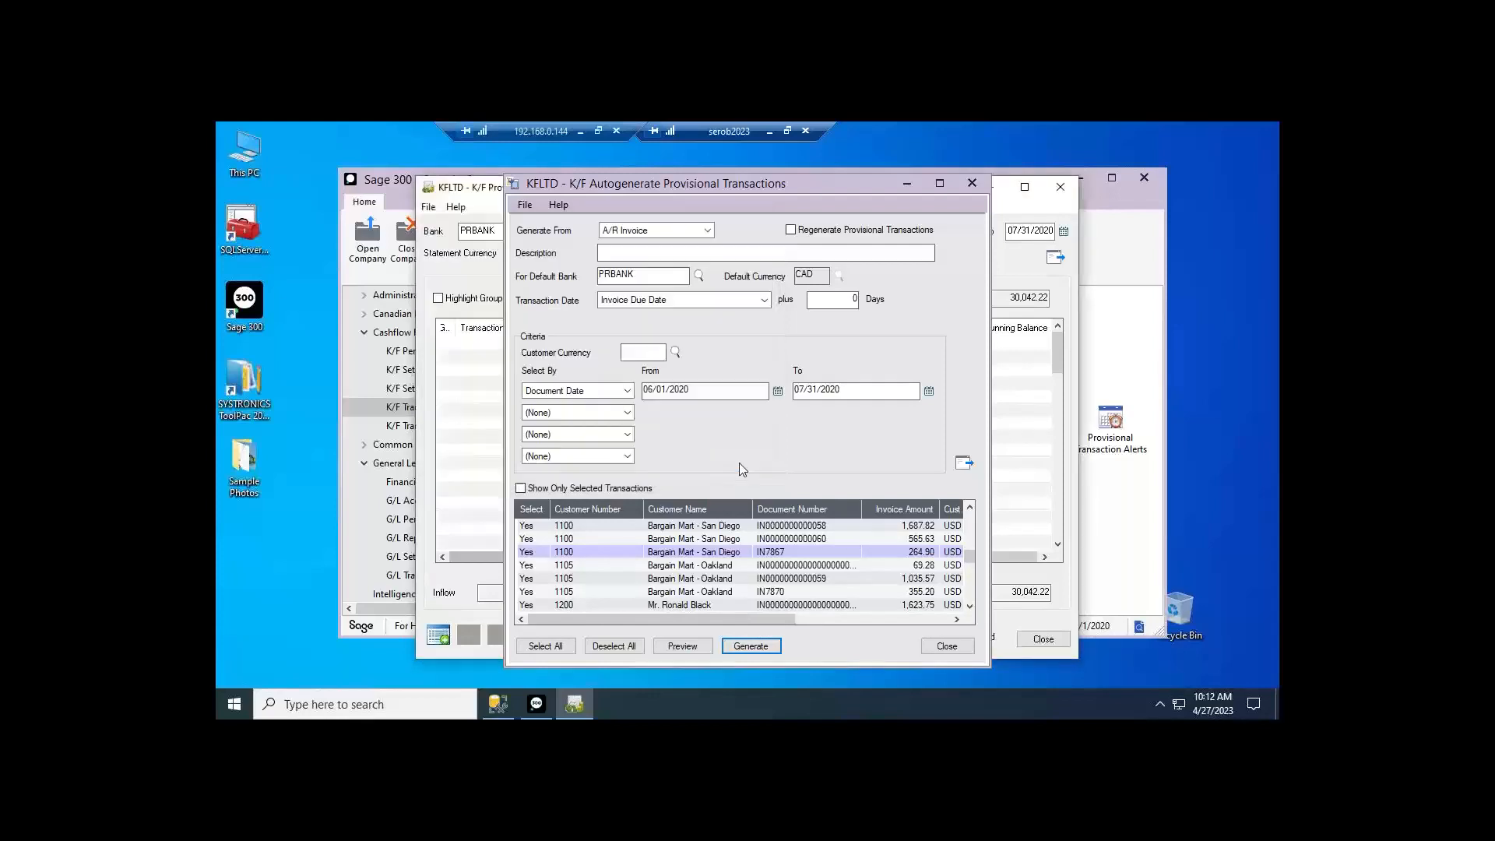
left_click(947, 647)
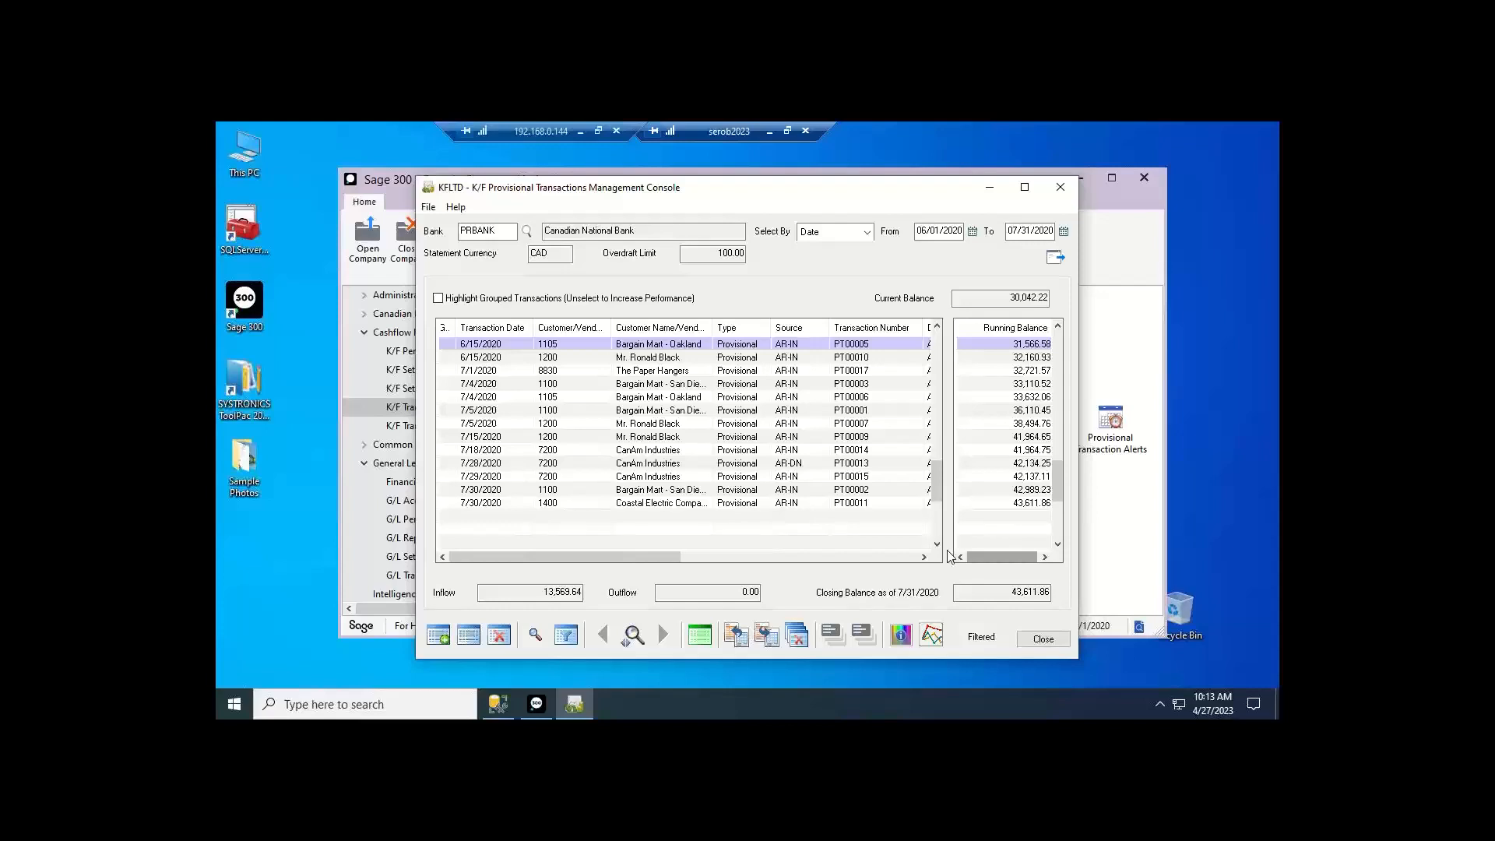
- Start autogenerating provisional transactions from O/E Order, using Exp. Ship Date as the transaction date
left_click(767, 637)
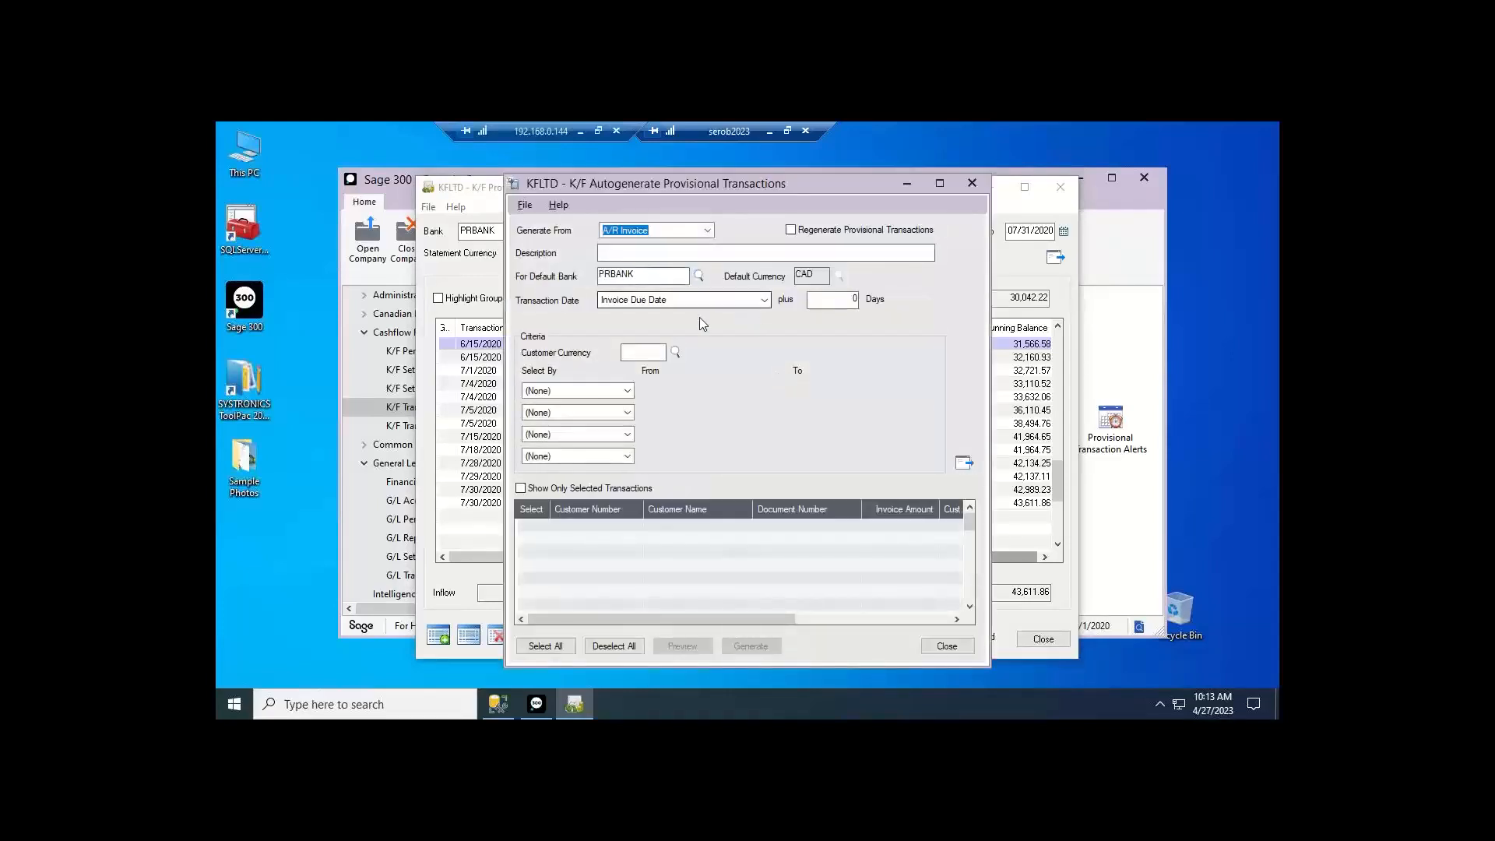
left_click(709, 230)
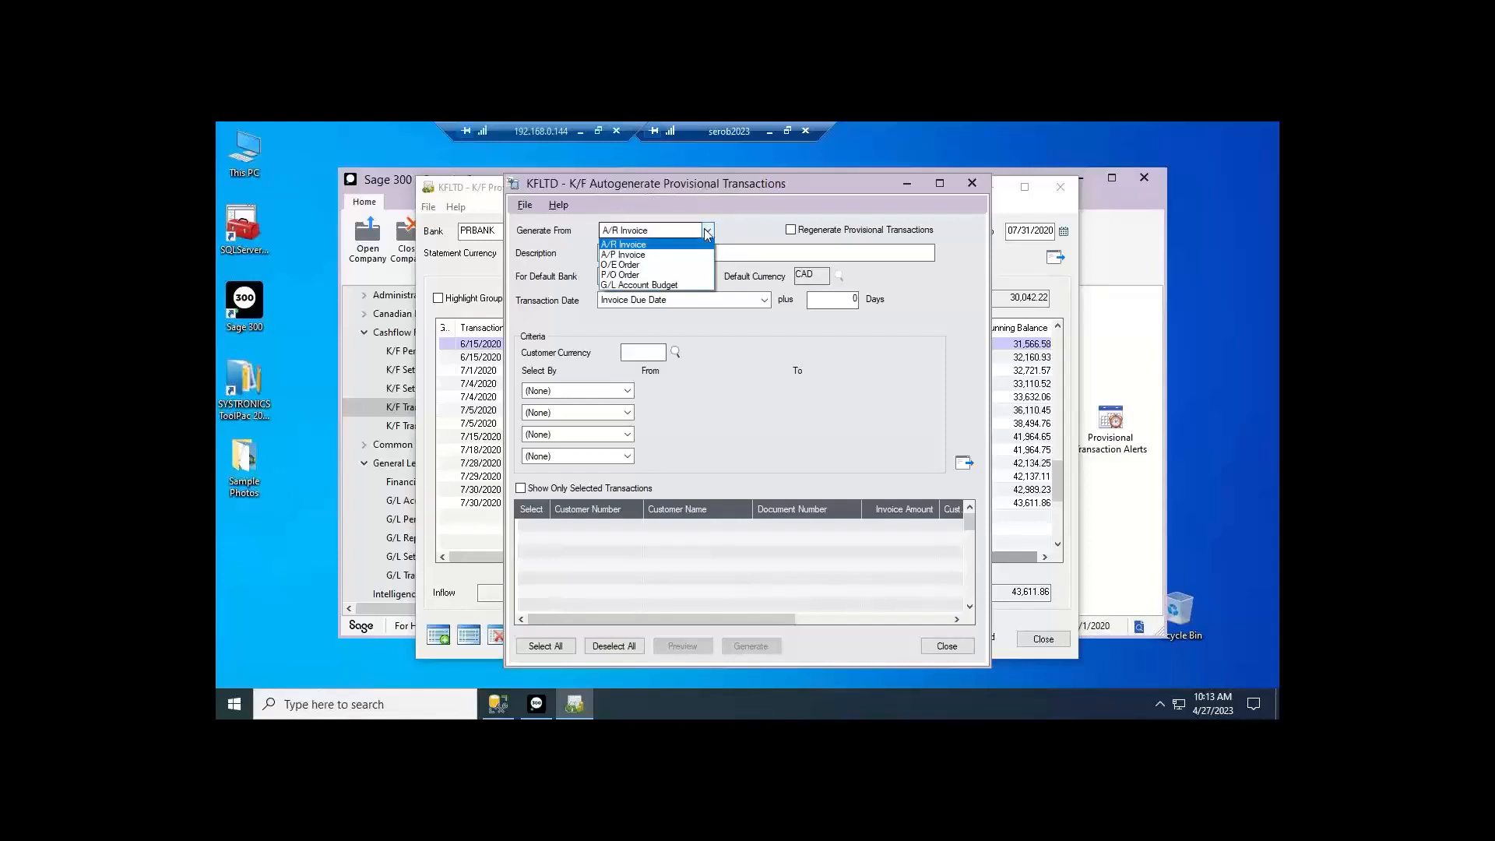
left_click(652, 266)
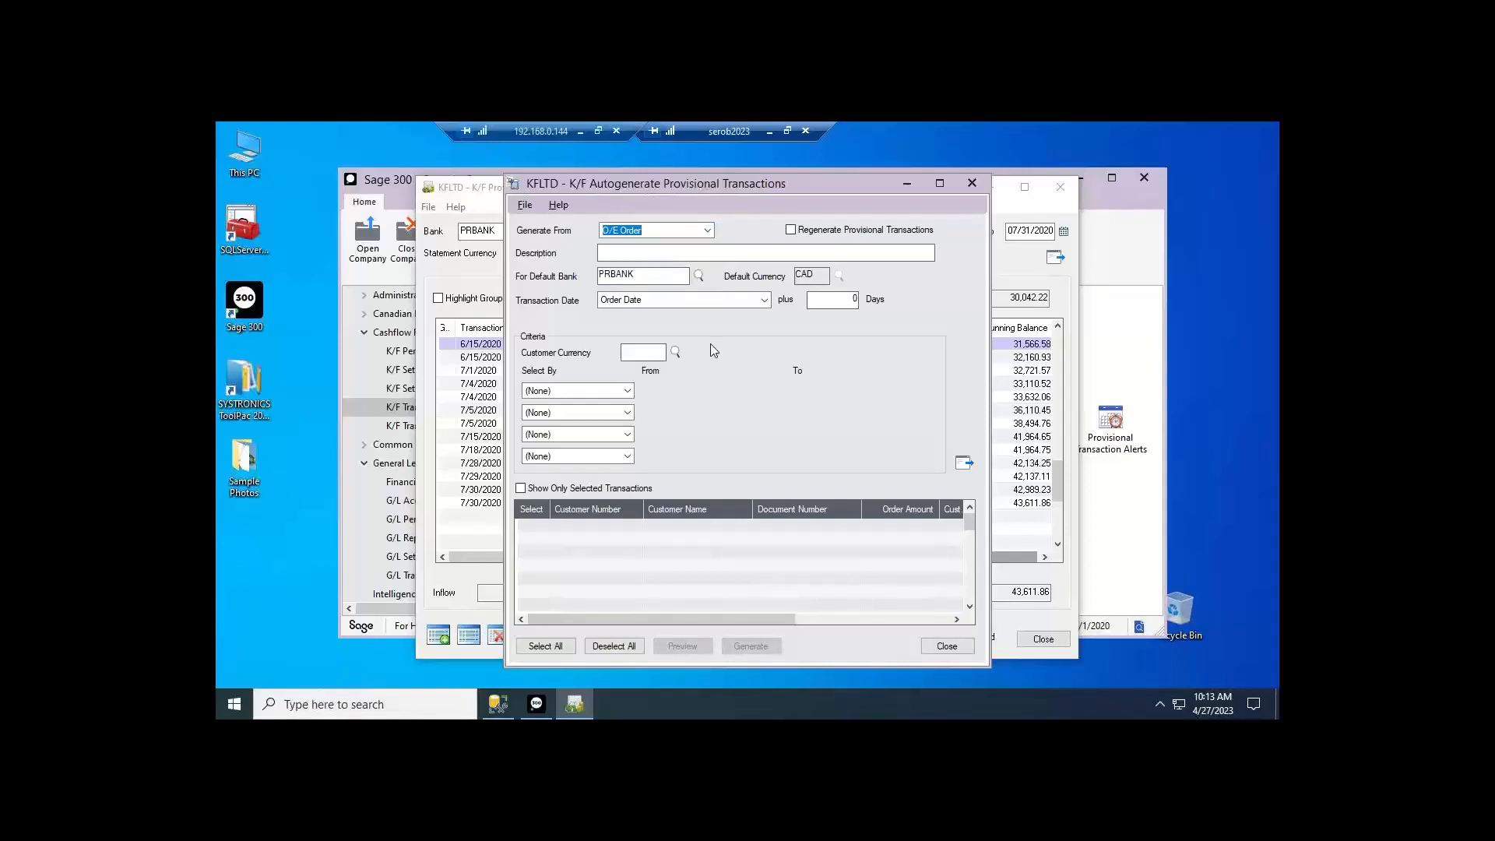
left_click(760, 302)
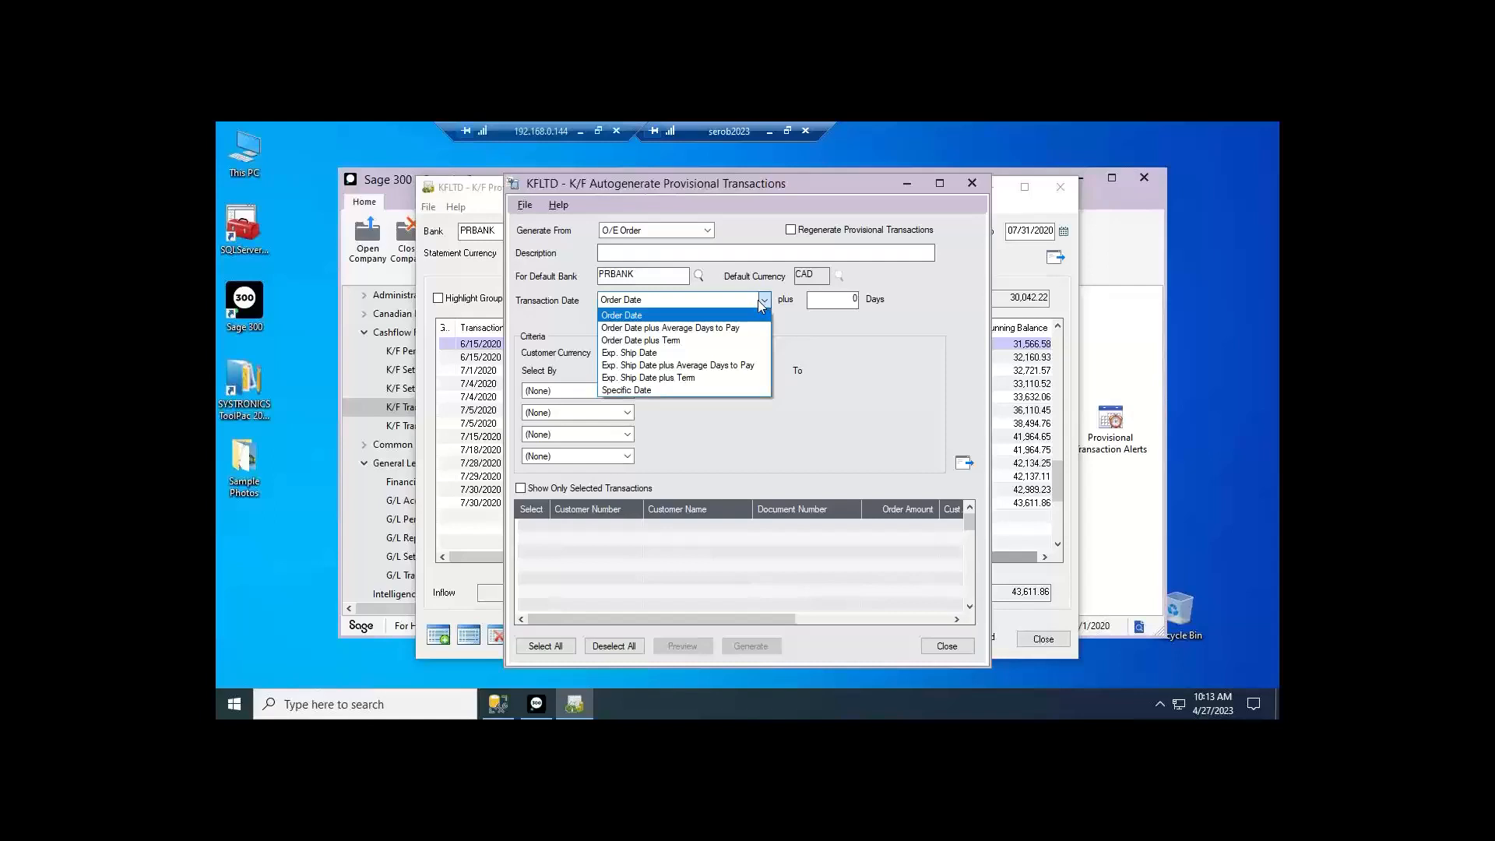
left_click(656, 355)
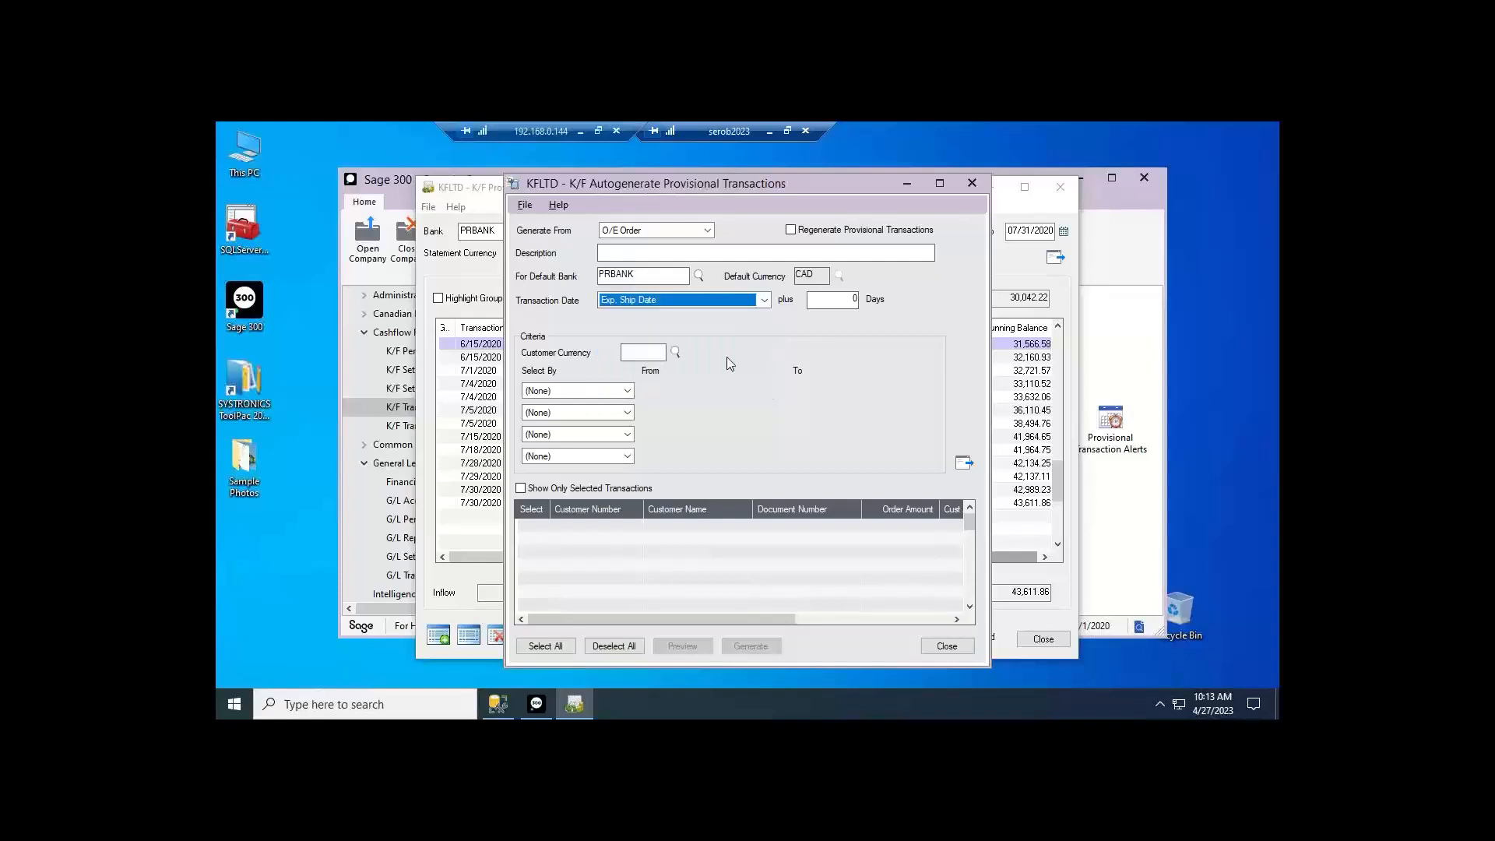
- List the O/E orders with a Transaction Date from 06/01/2020 to 07/31/2020
left_click(628, 393)
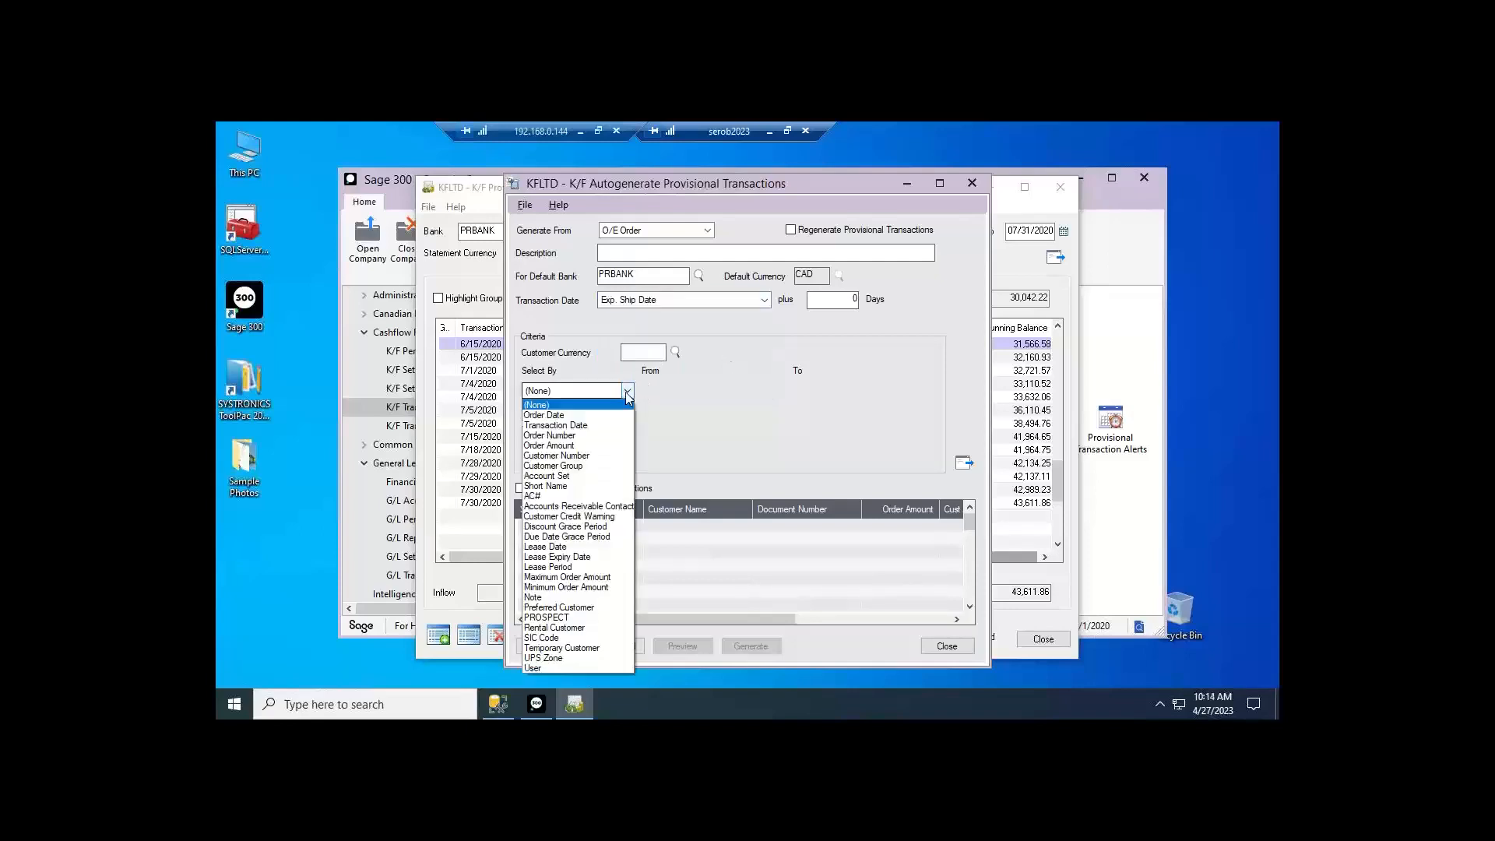
left_click(583, 426)
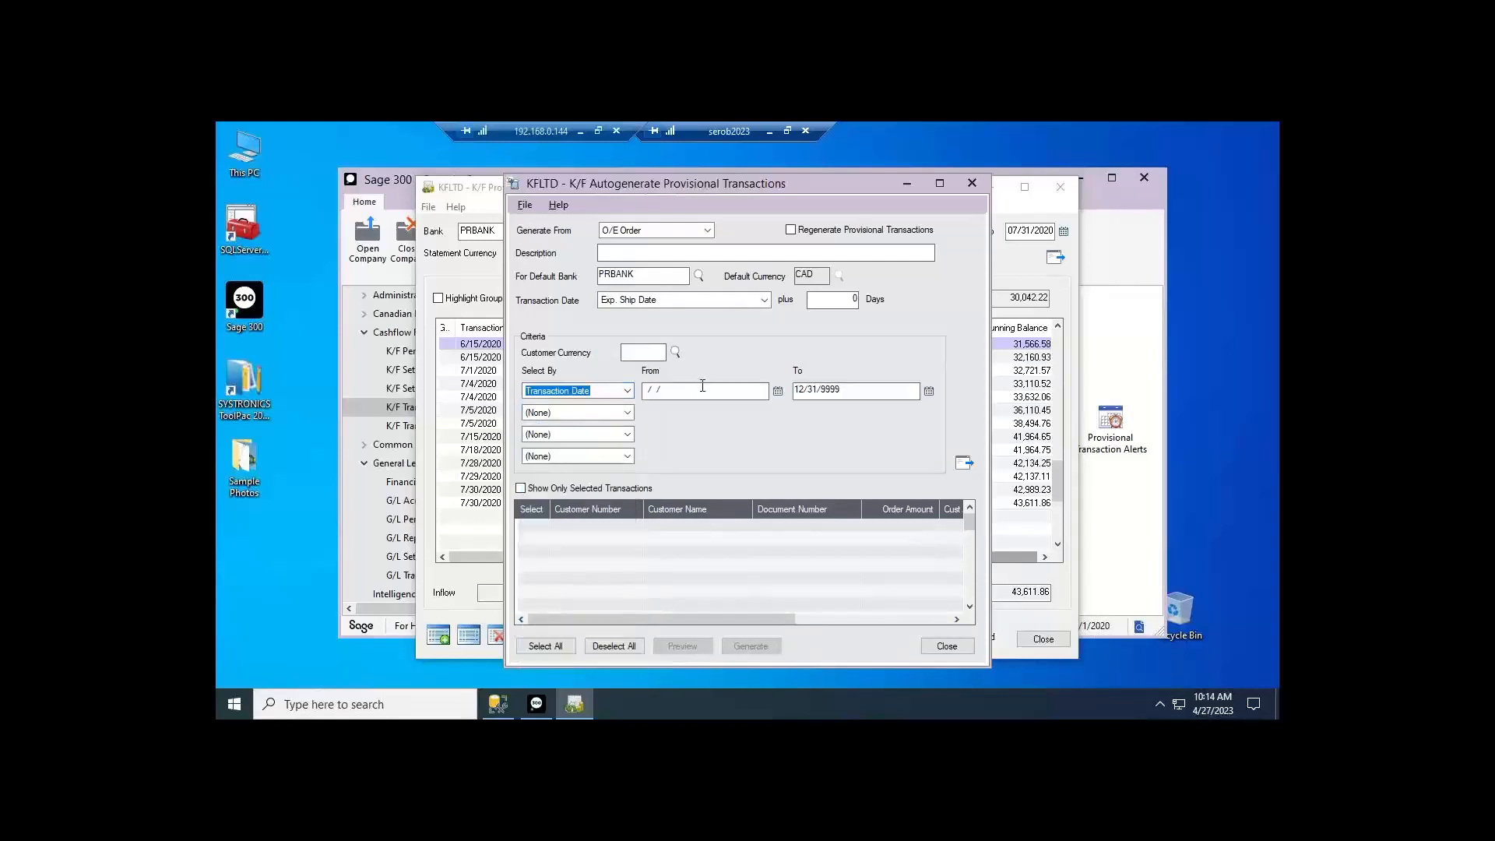
key("Tab")
type("06/01/2020")
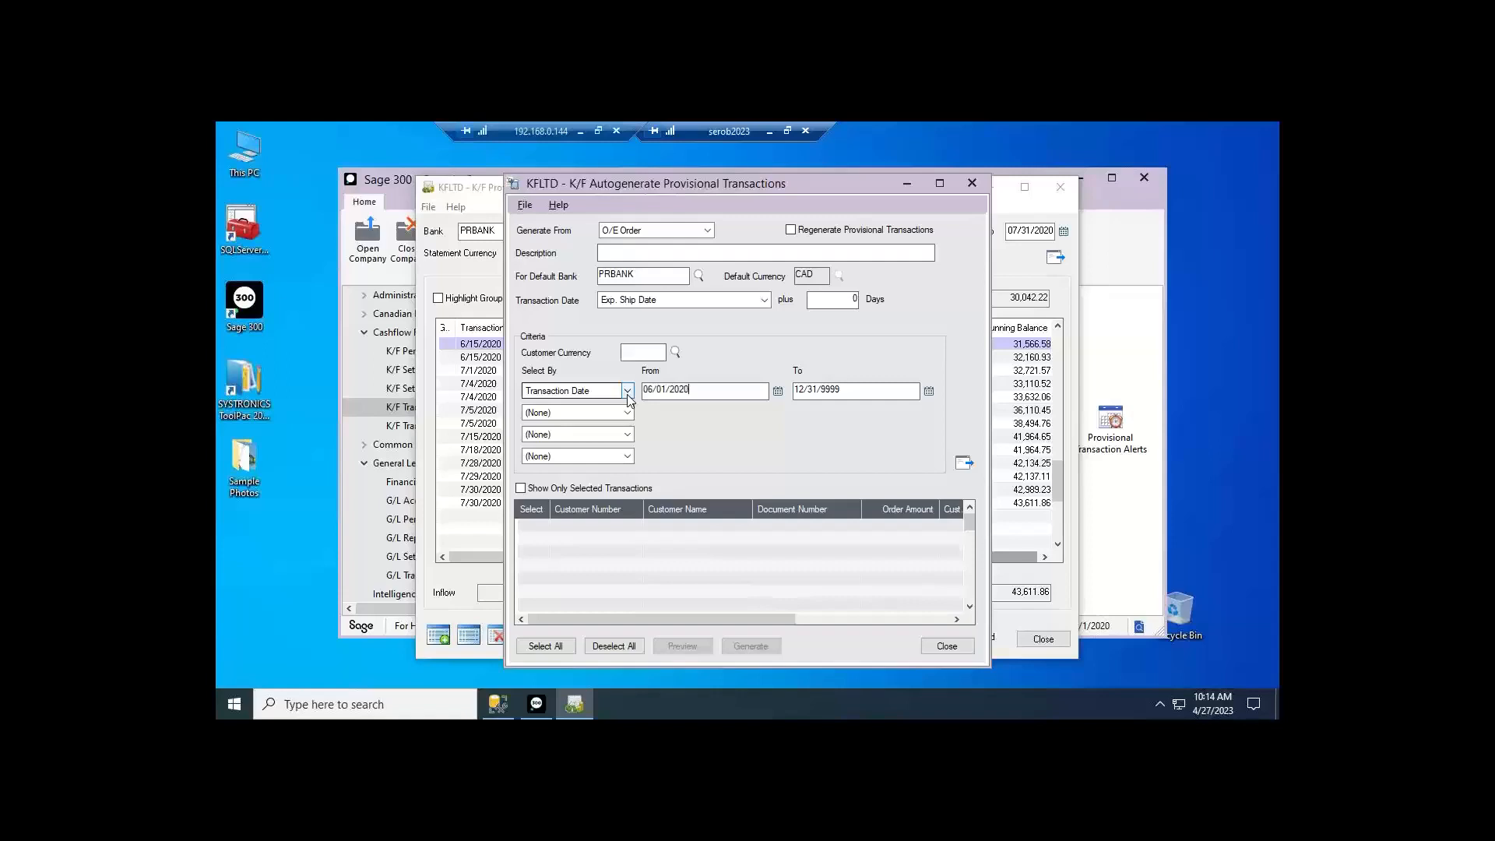
key("Tab")
type("07/31/2020")
left_click(964, 464)
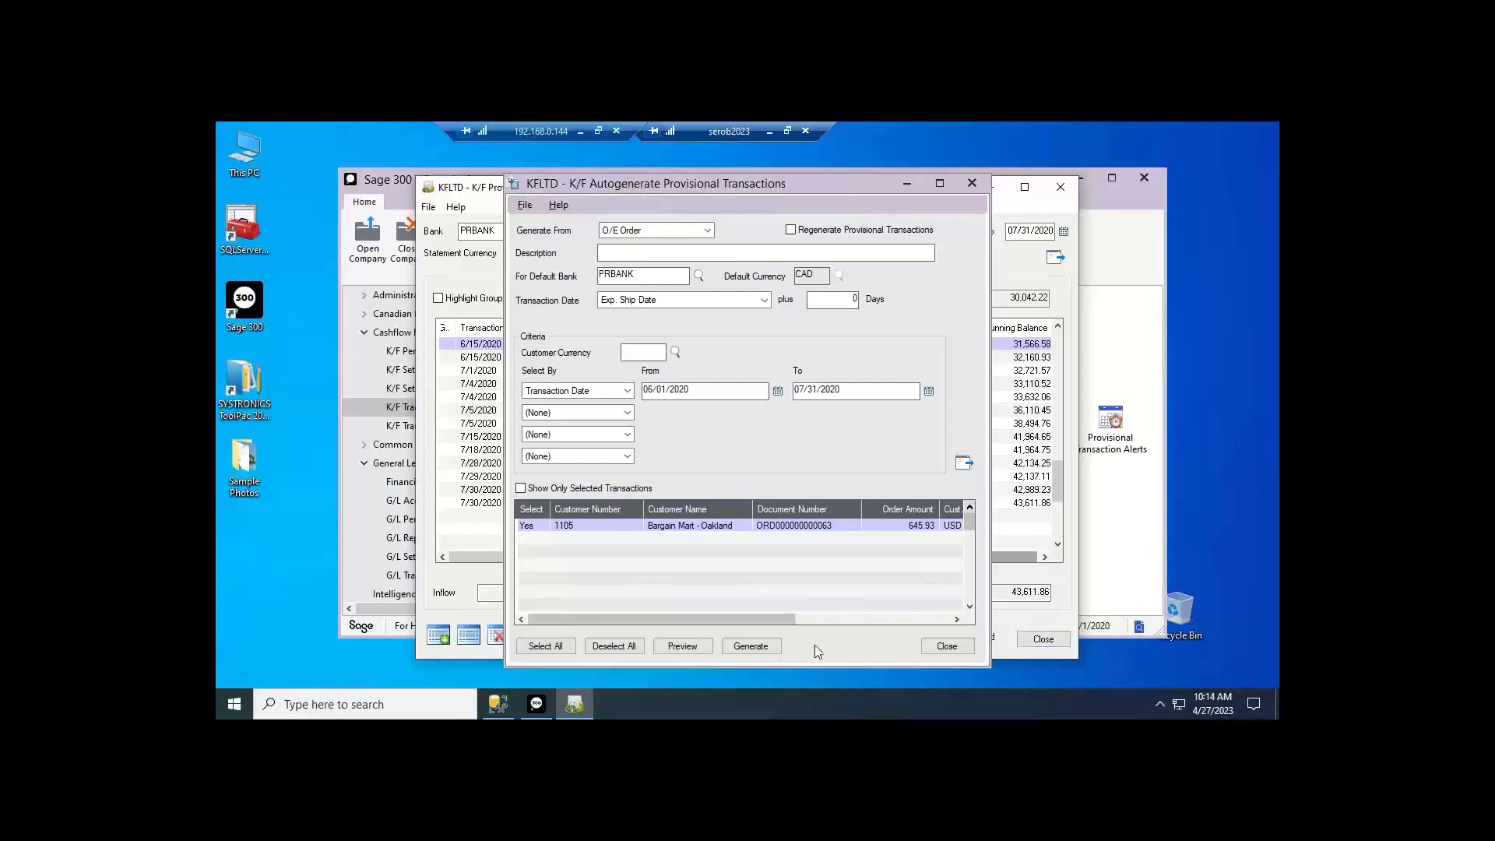
- Generate the provisional transaction from the selected O/E order and return to the management console
left_click(748, 646)
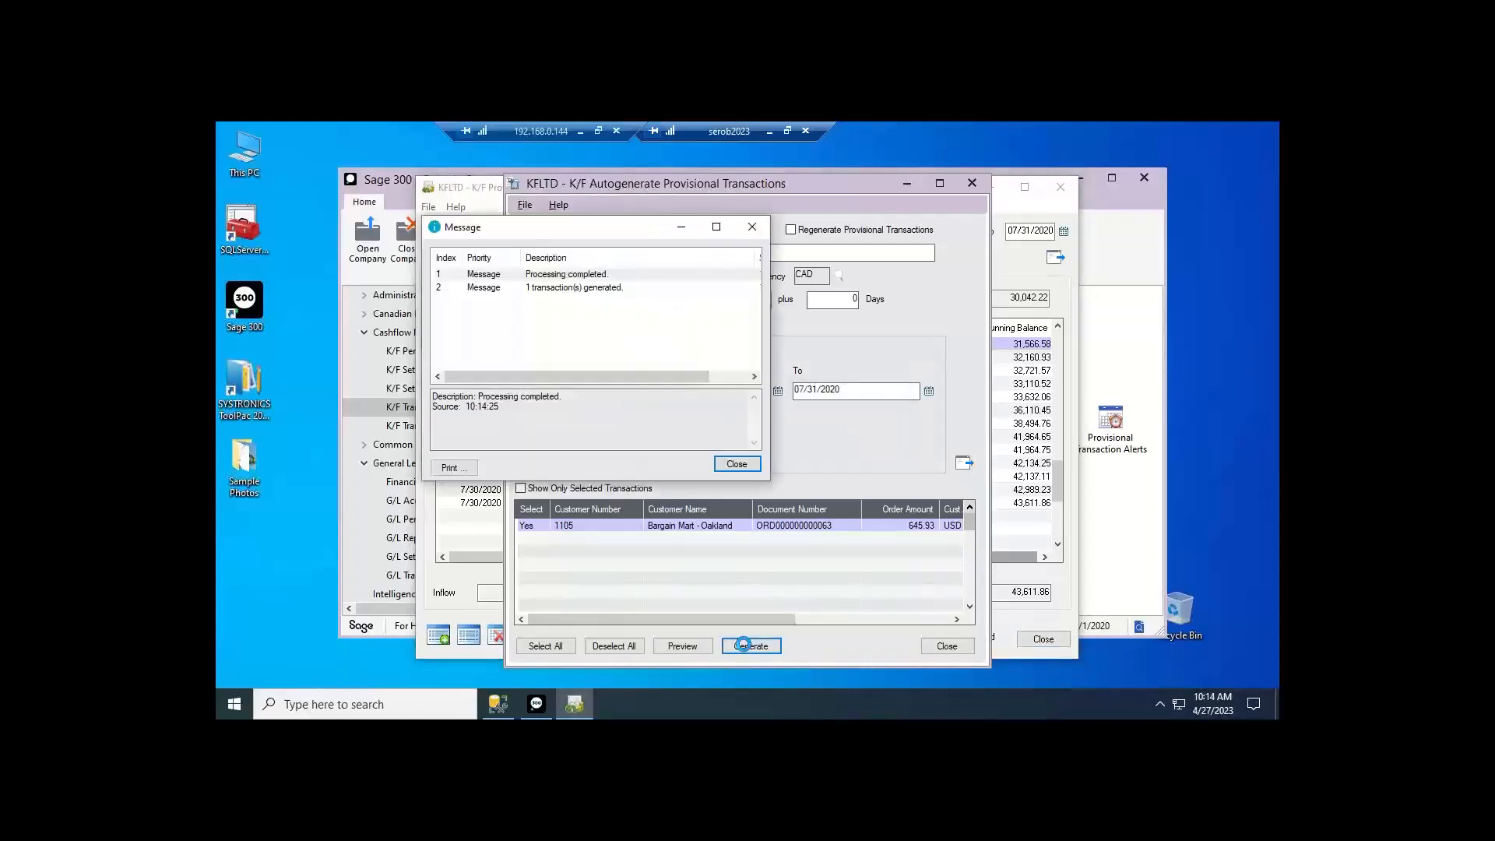
left_click(737, 464)
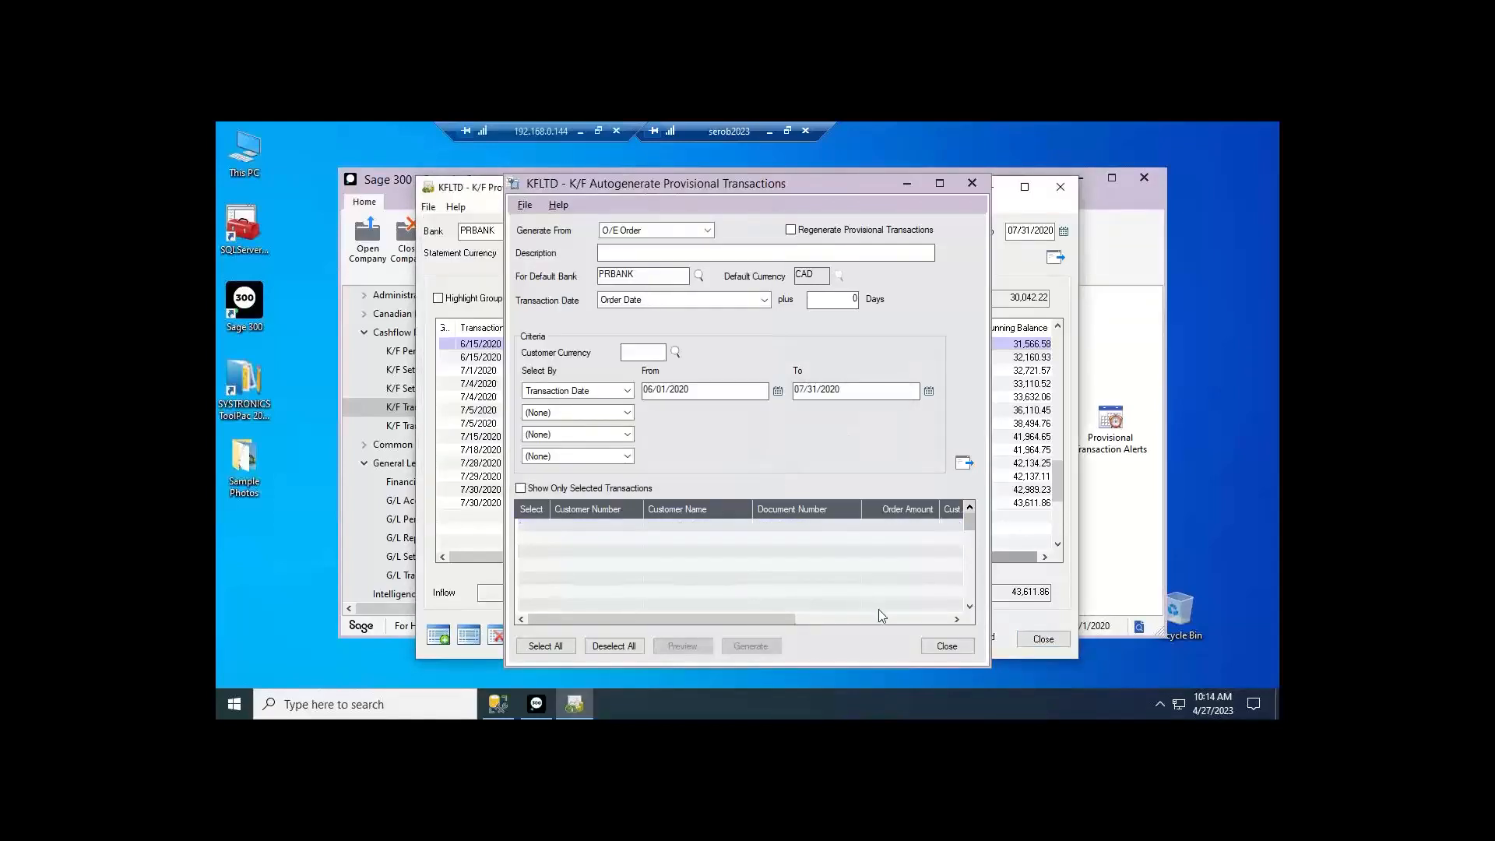
left_click(940, 649)
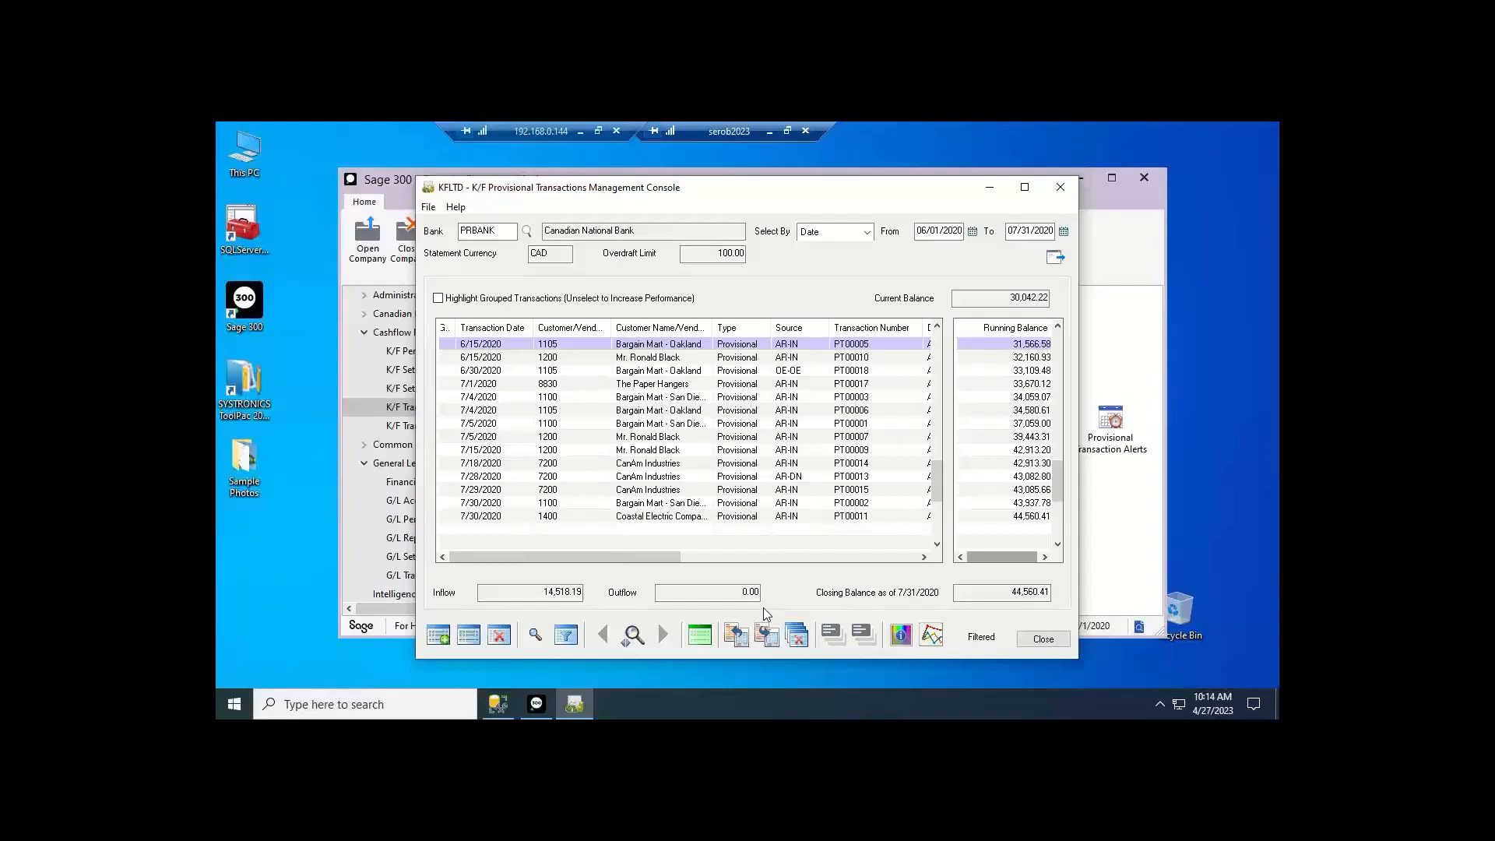
- Start autogenerating provisional transactions with A/P Invoice as the source
left_click(767, 635)
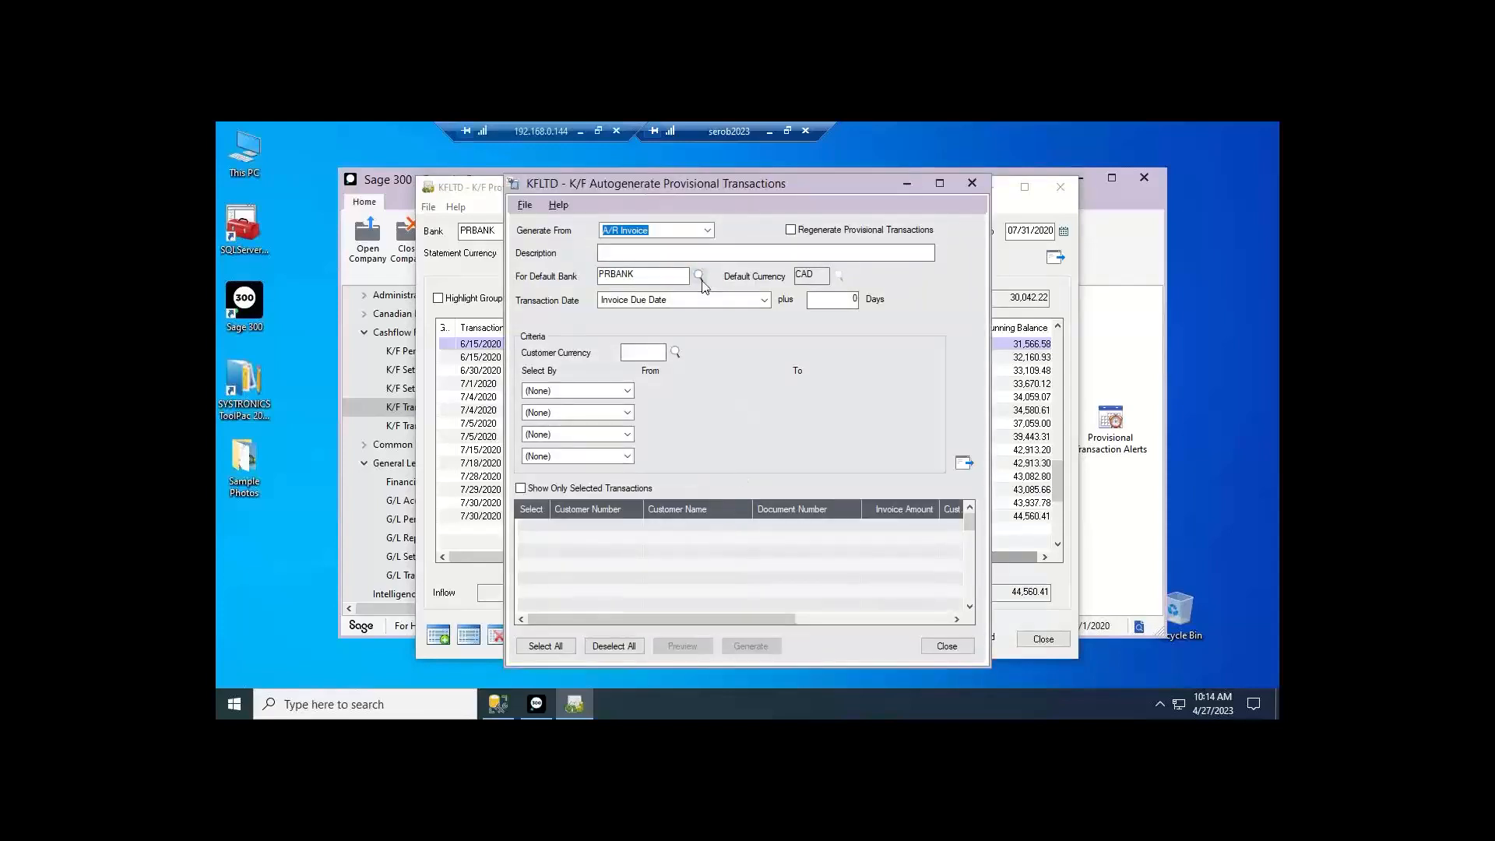
left_click(709, 230)
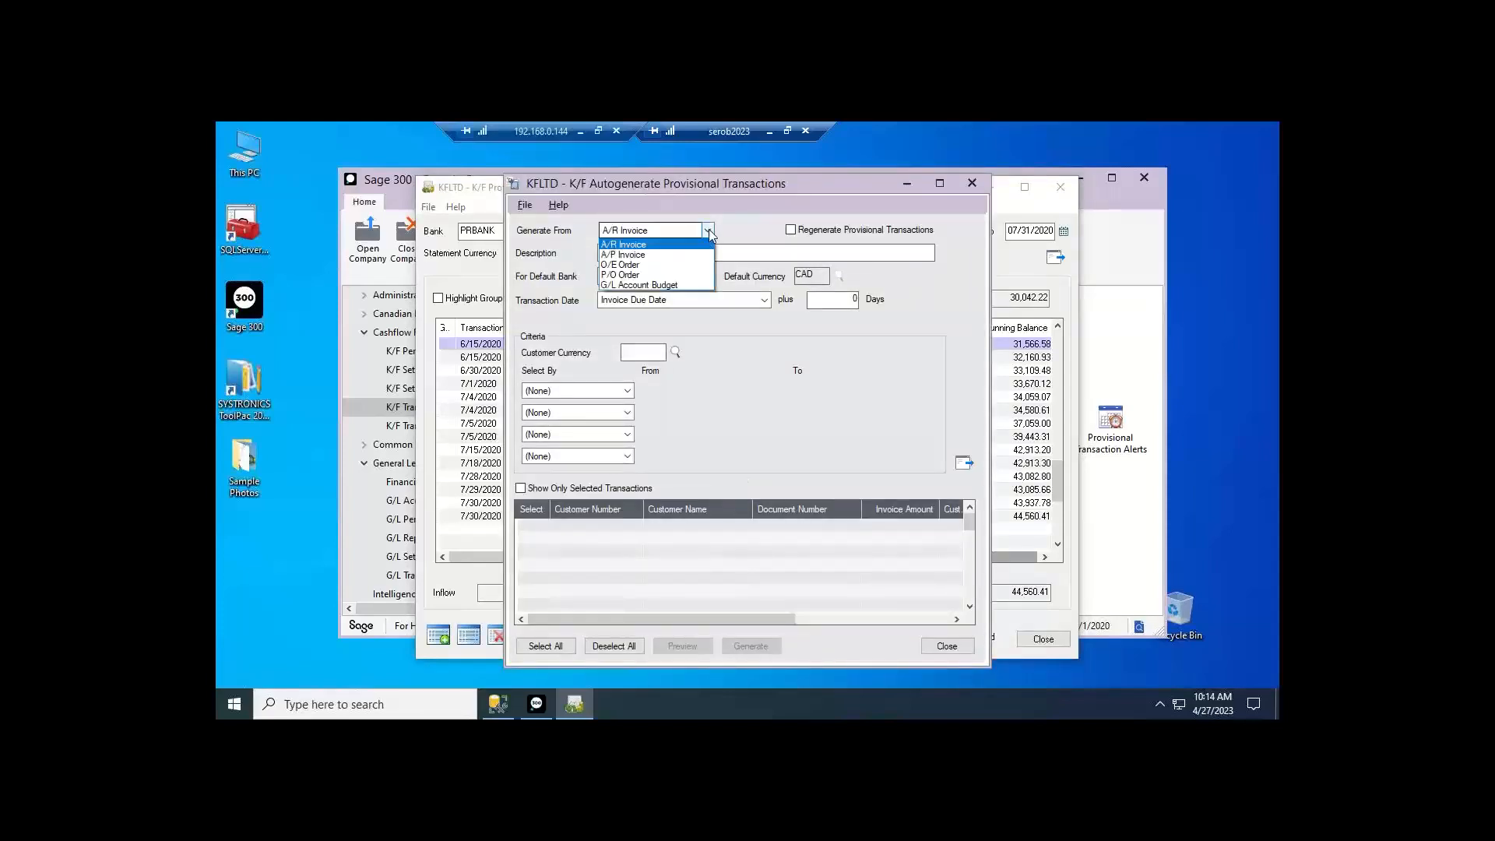
left_click(670, 255)
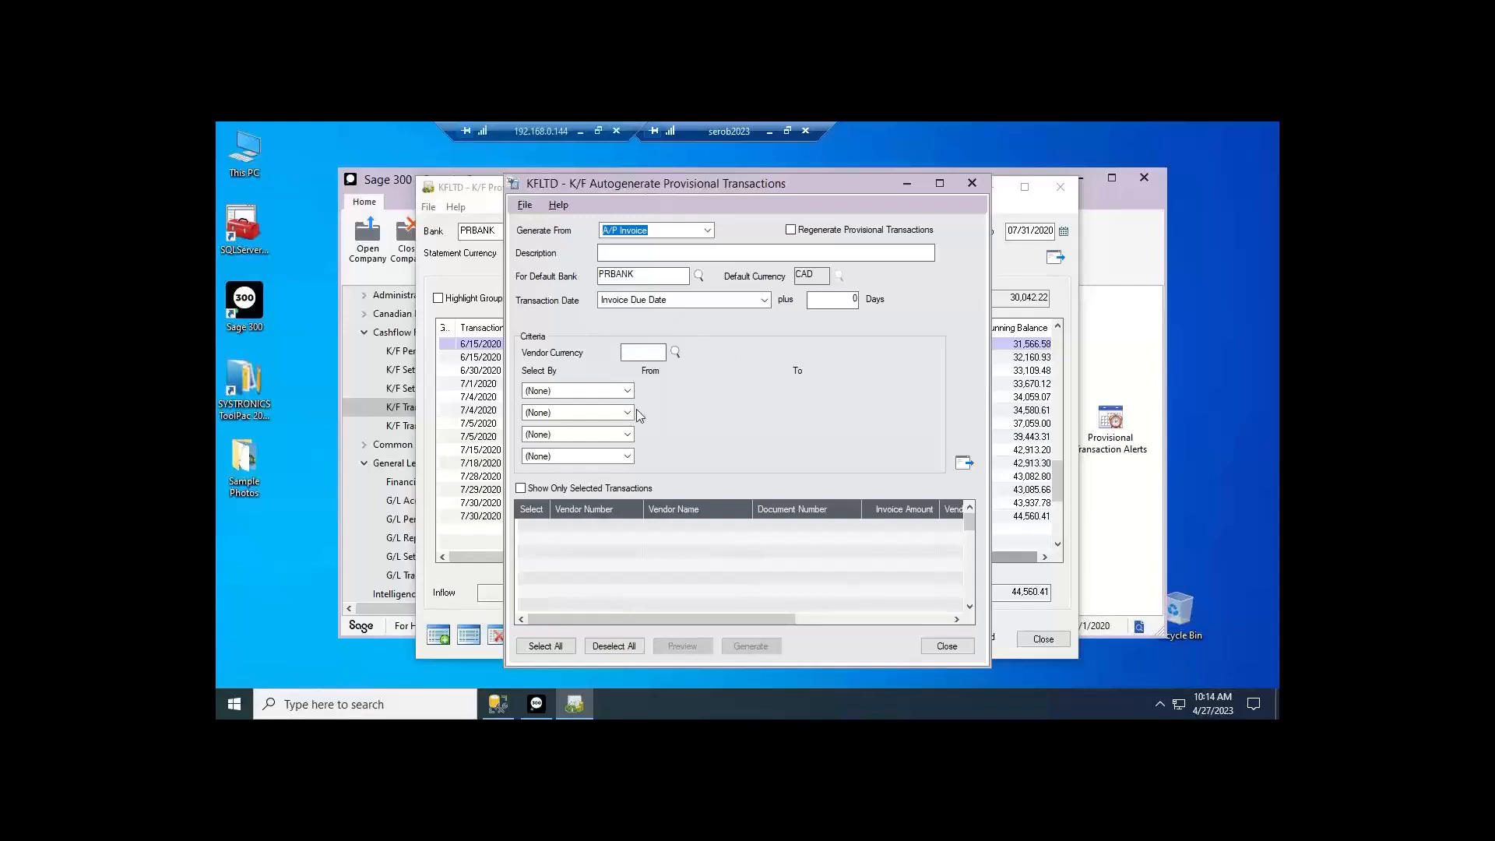
- List the A/P invoices with a Document Date from 06/01/2020 to 07/31/2020
left_click(625, 392)
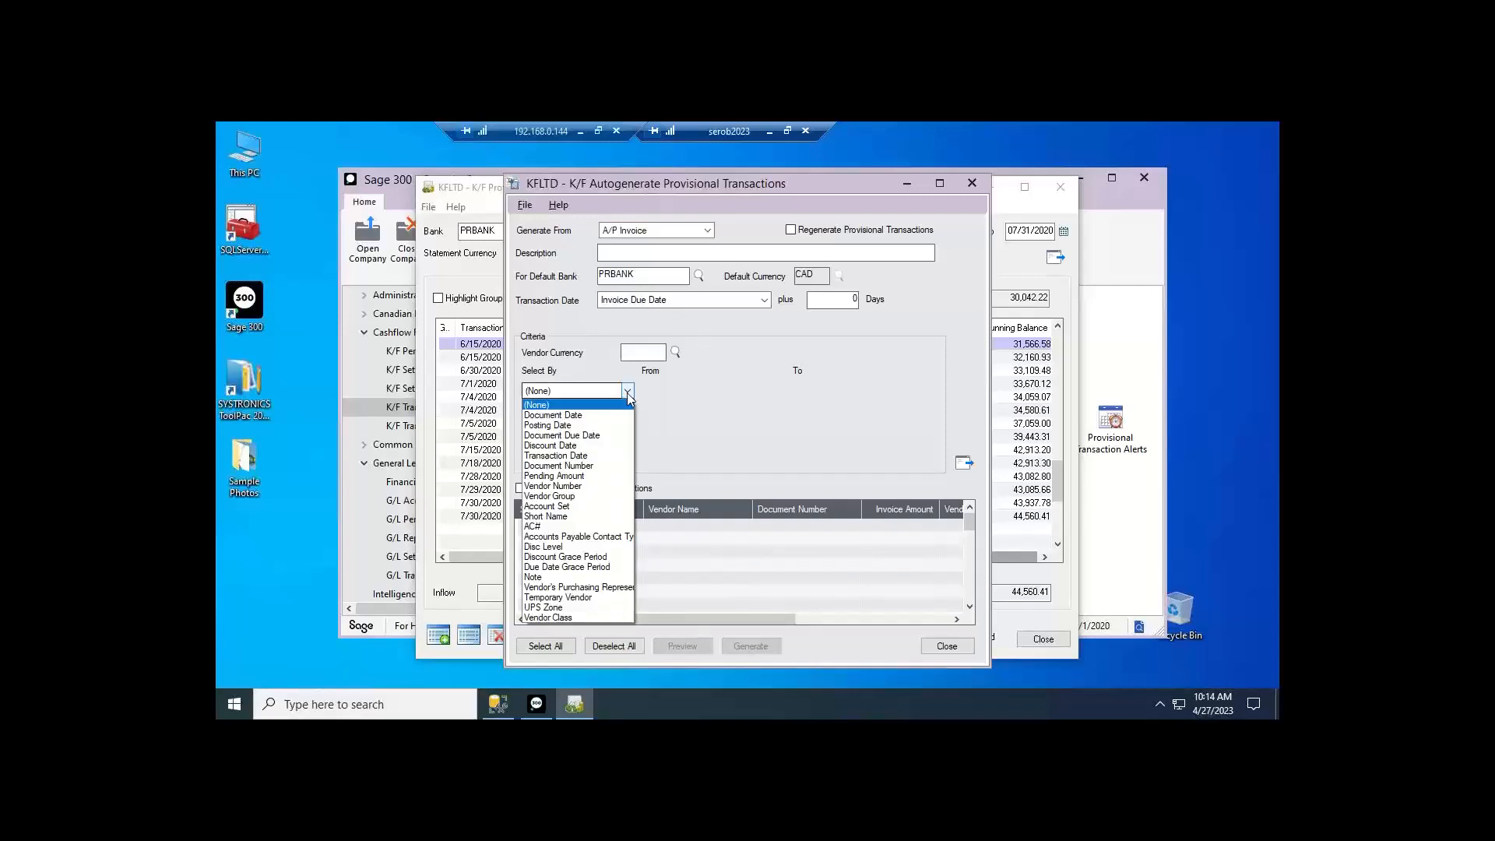
left_click(580, 415)
left_click(688, 392)
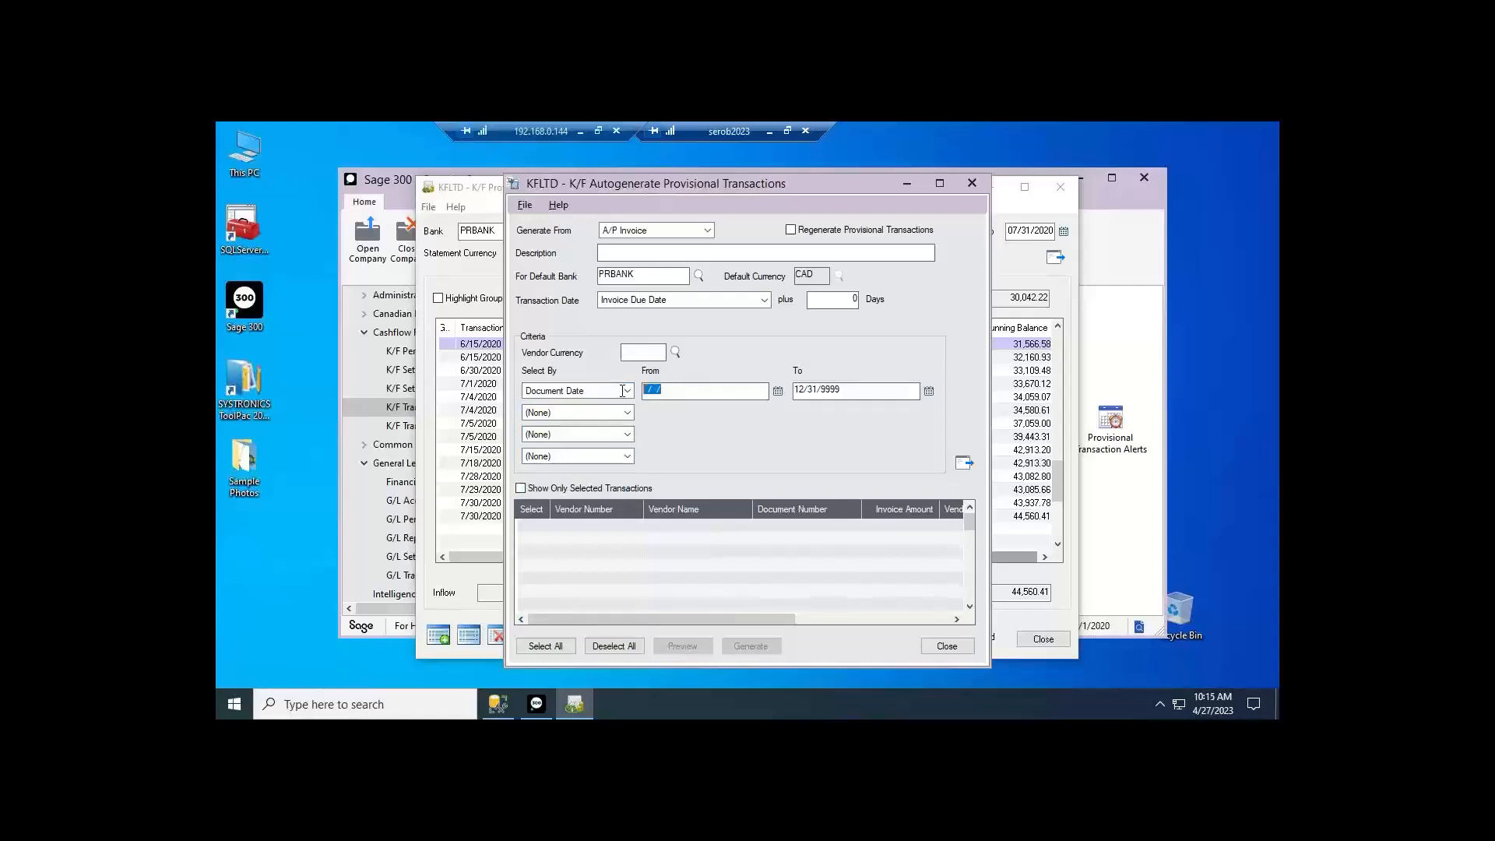
type("06/01/2020")
key("Tab")
type("07/31/2020")
left_click(963, 462)
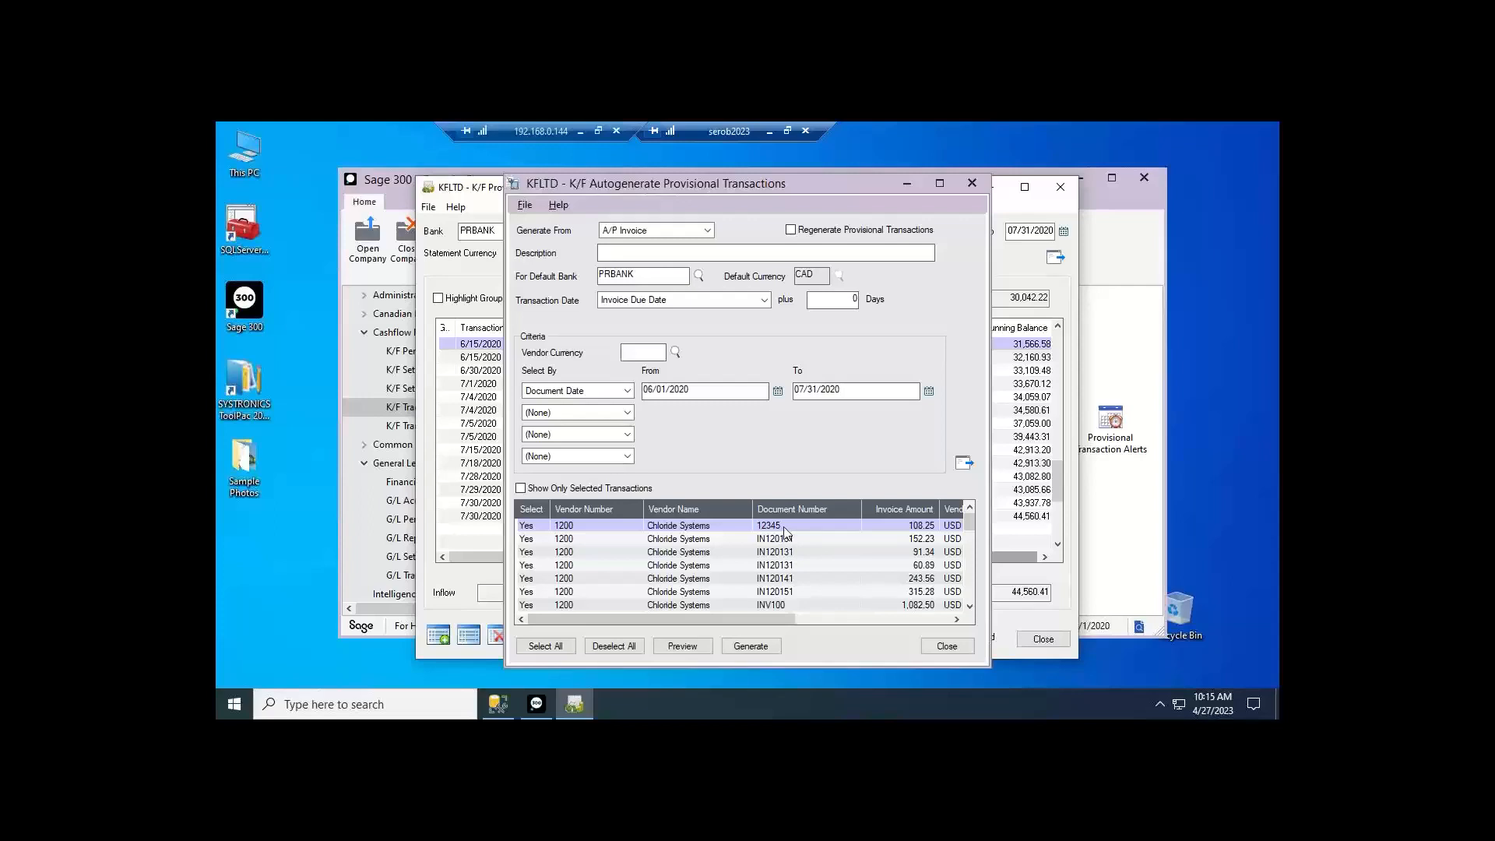
- Exclude the Chloride Systems invoice INV101 from the A/P invoices selected for generation
left_click(765, 551)
left_click(769, 589)
key("Down")
key("Down")
key("Down")
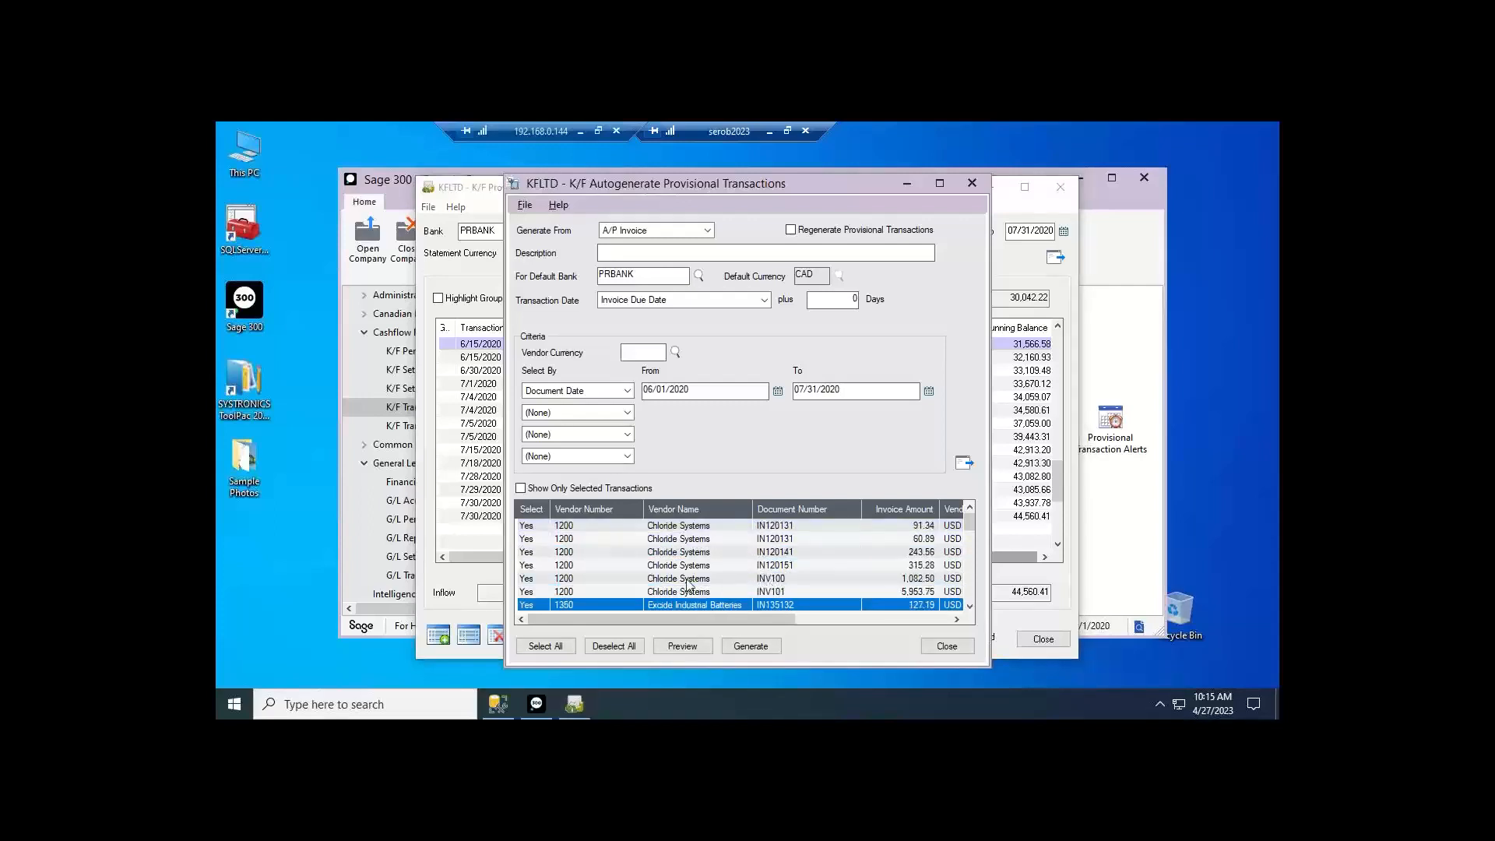
key("Up")
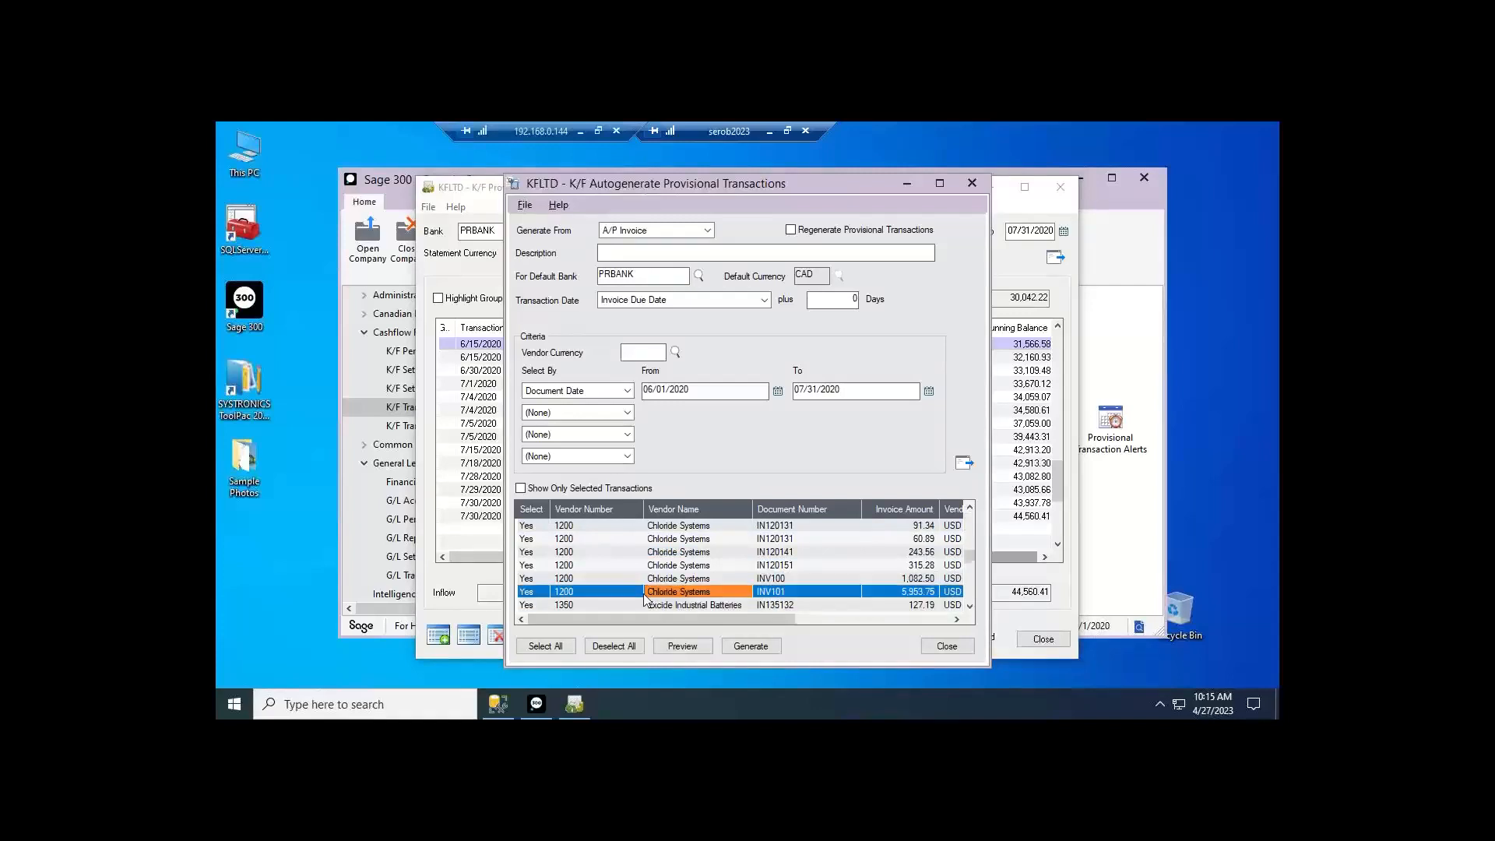
double_click(526, 596)
- Exclude the Torrington Ltd. invoice 264120 from the A/P invoices selected for generation
key("Down")
key("Down")
key("Down")
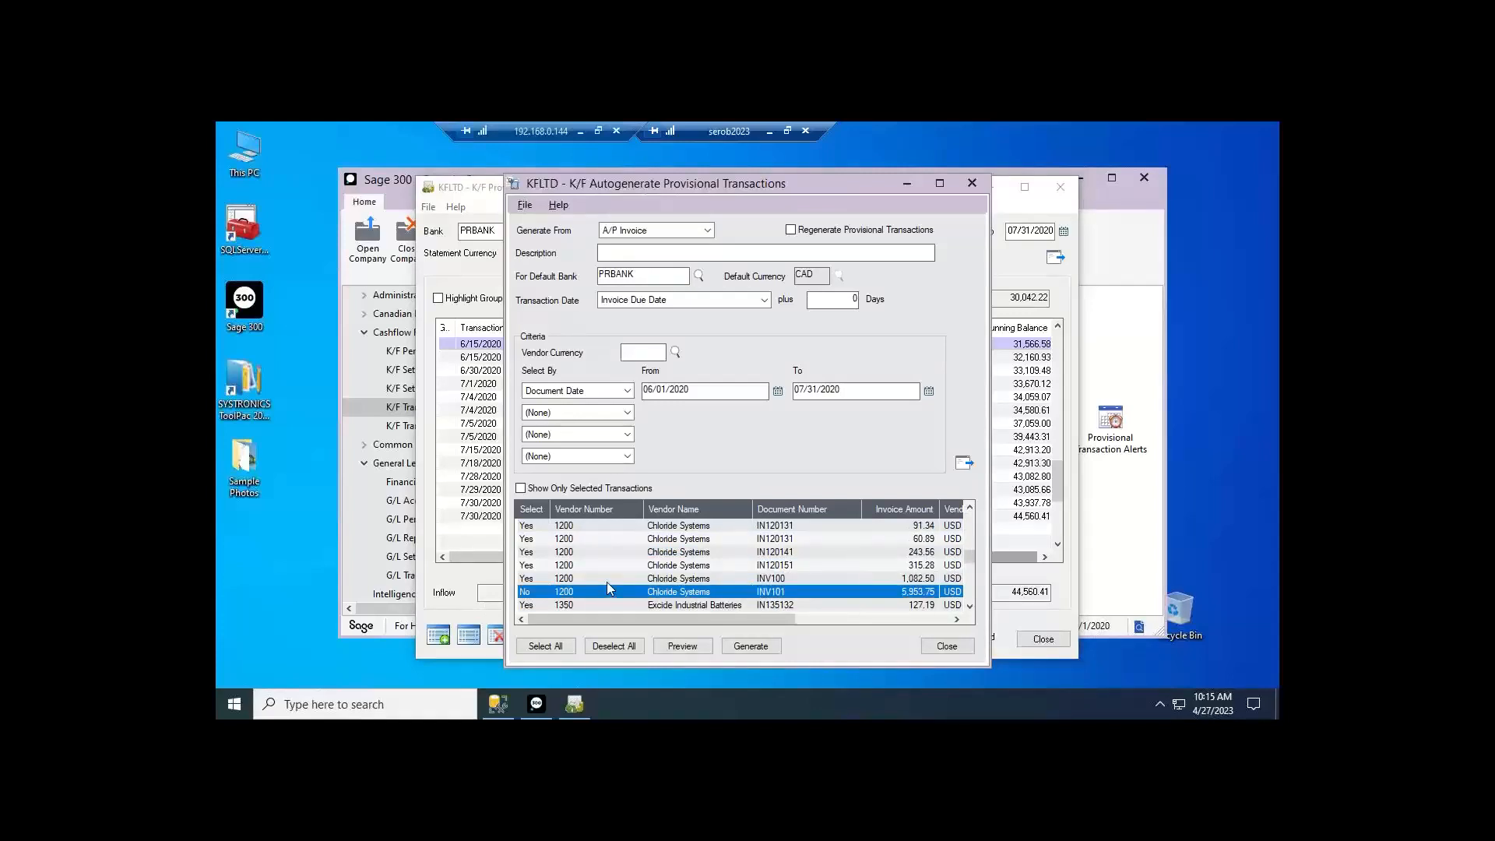
key("Down")
key("Down")
key("Down")
key("Down")
key("Down")
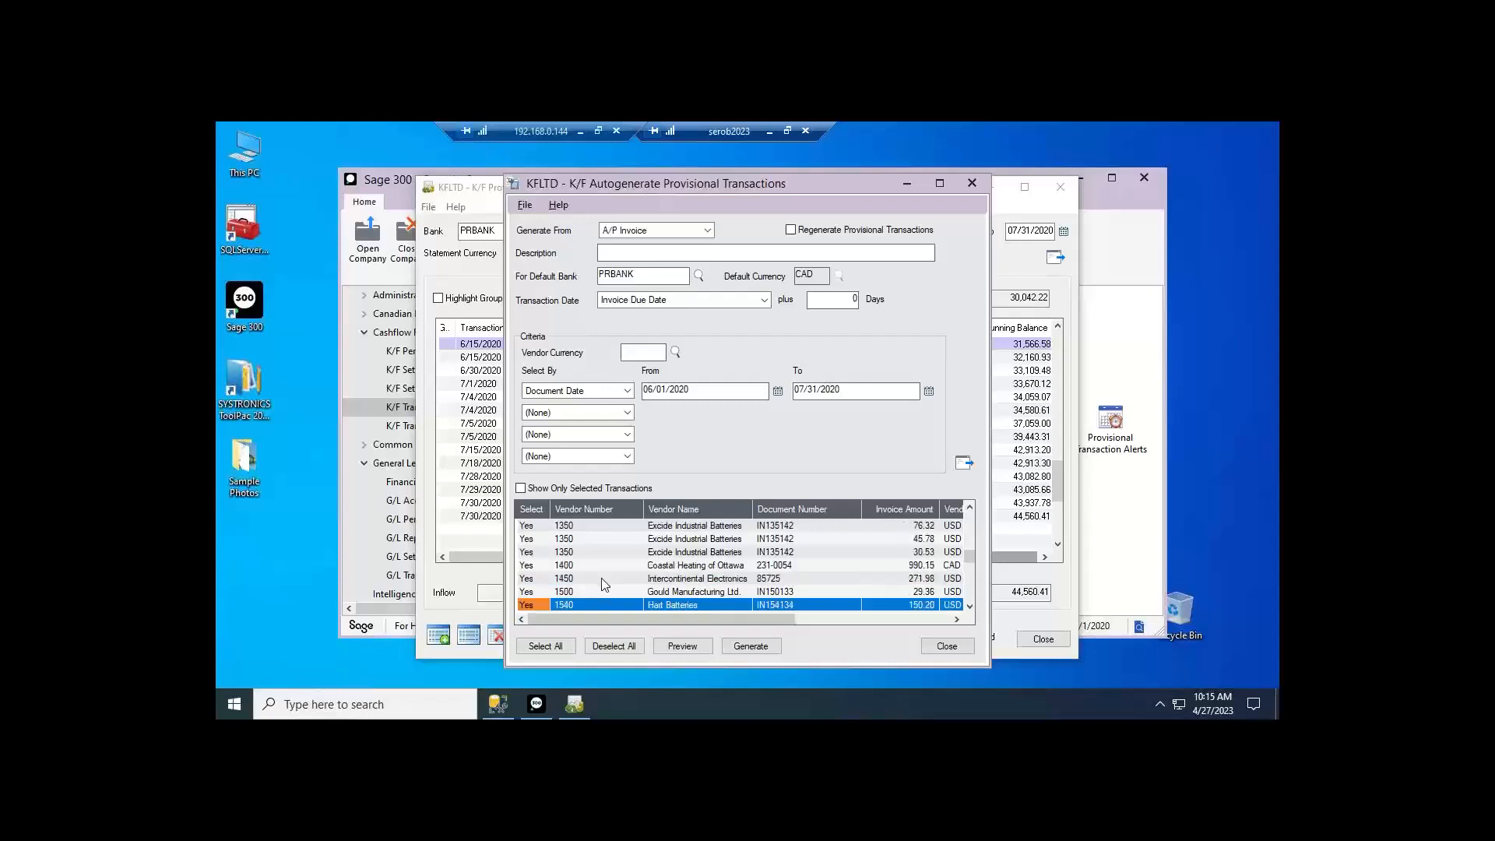
key("Down")
key("Down")
key("Down")
key("Down")
key("Down")
key("Down")
key("Down")
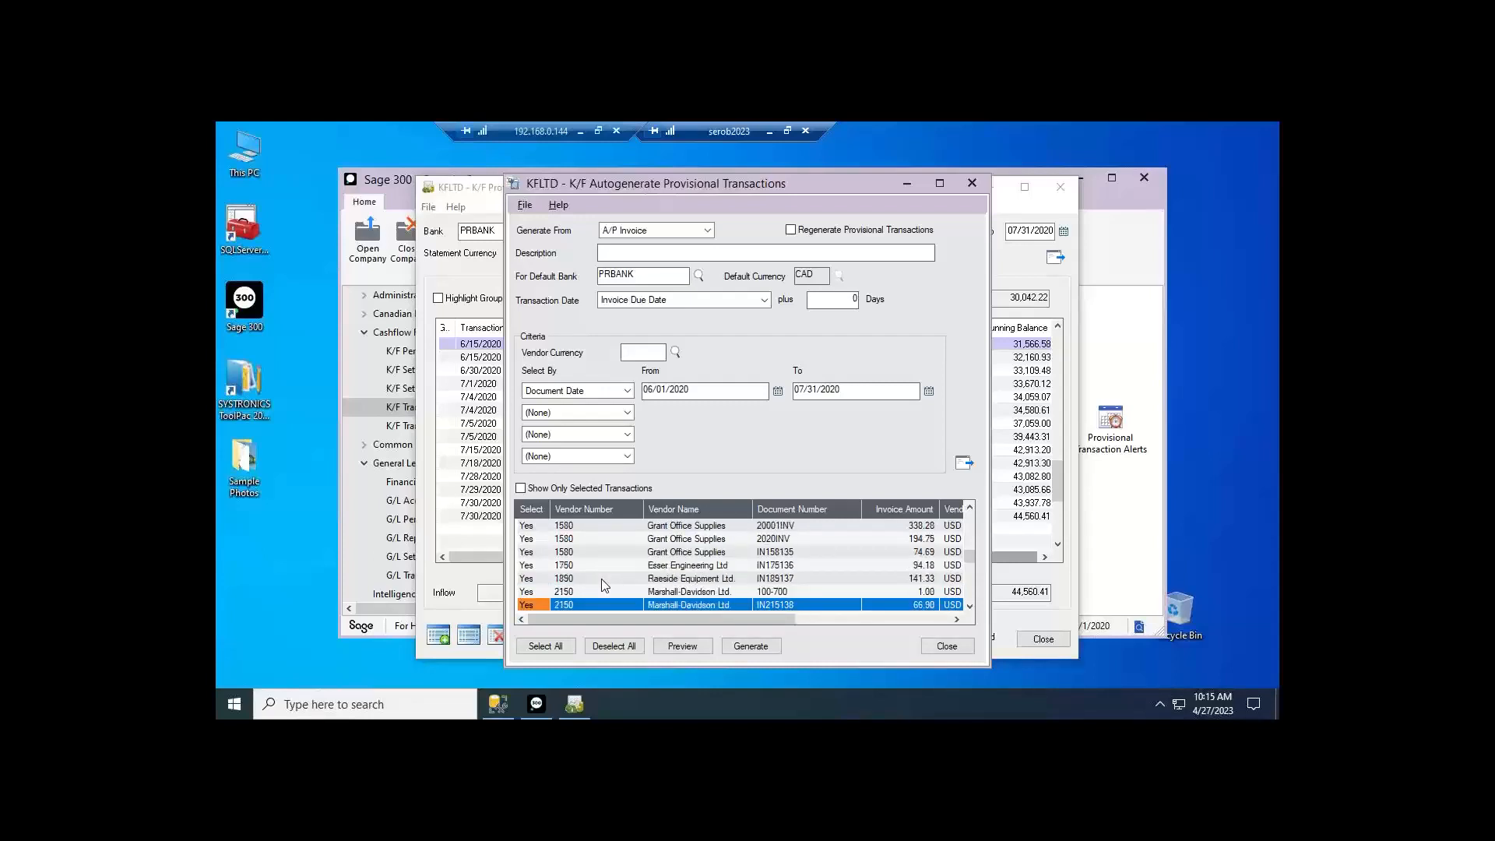
key("Down")
key("Down")
key("Down")
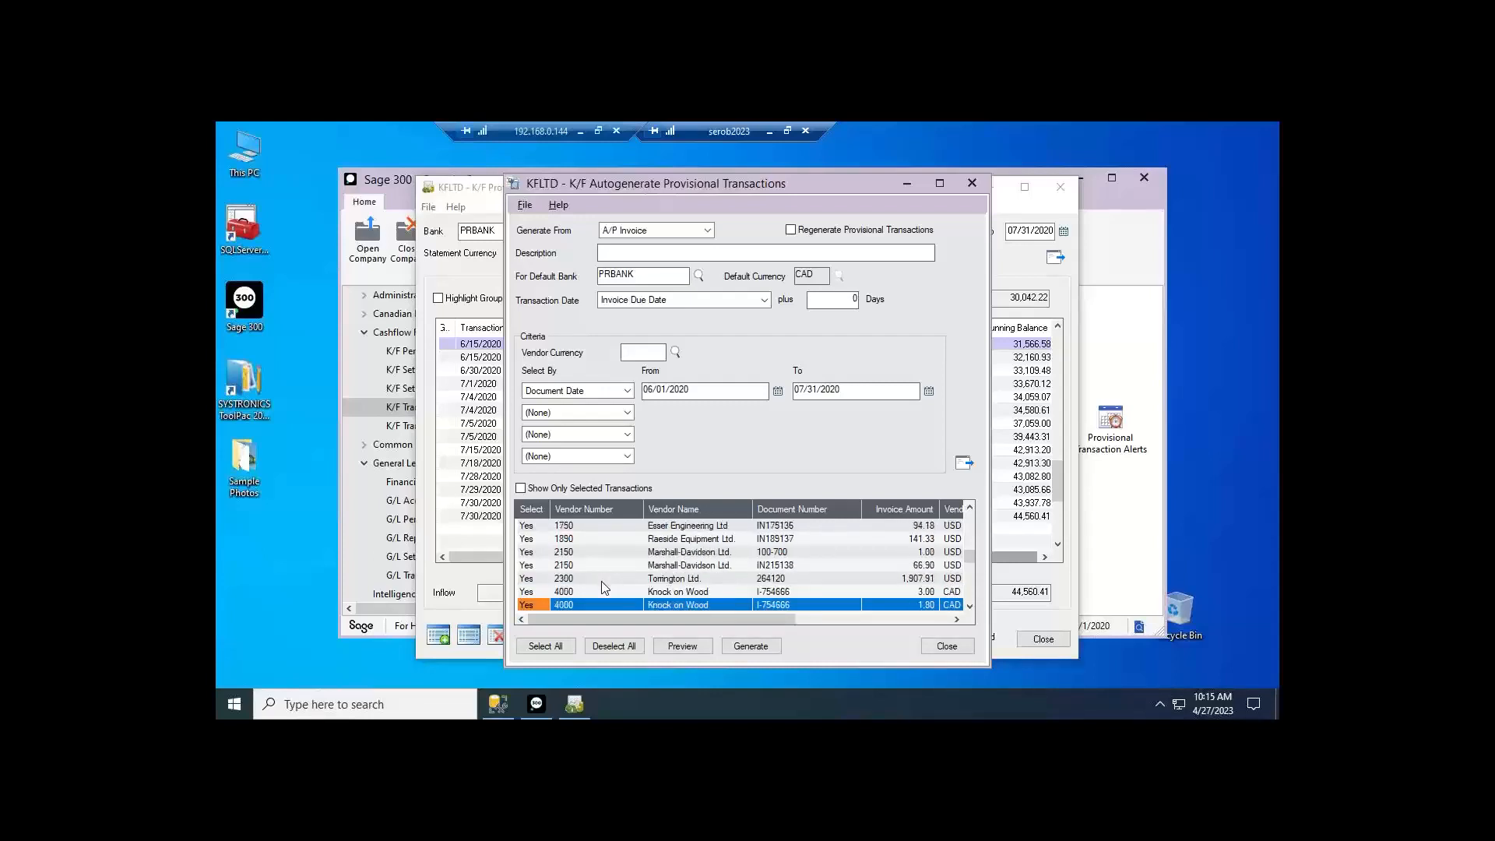
double_click(533, 579)
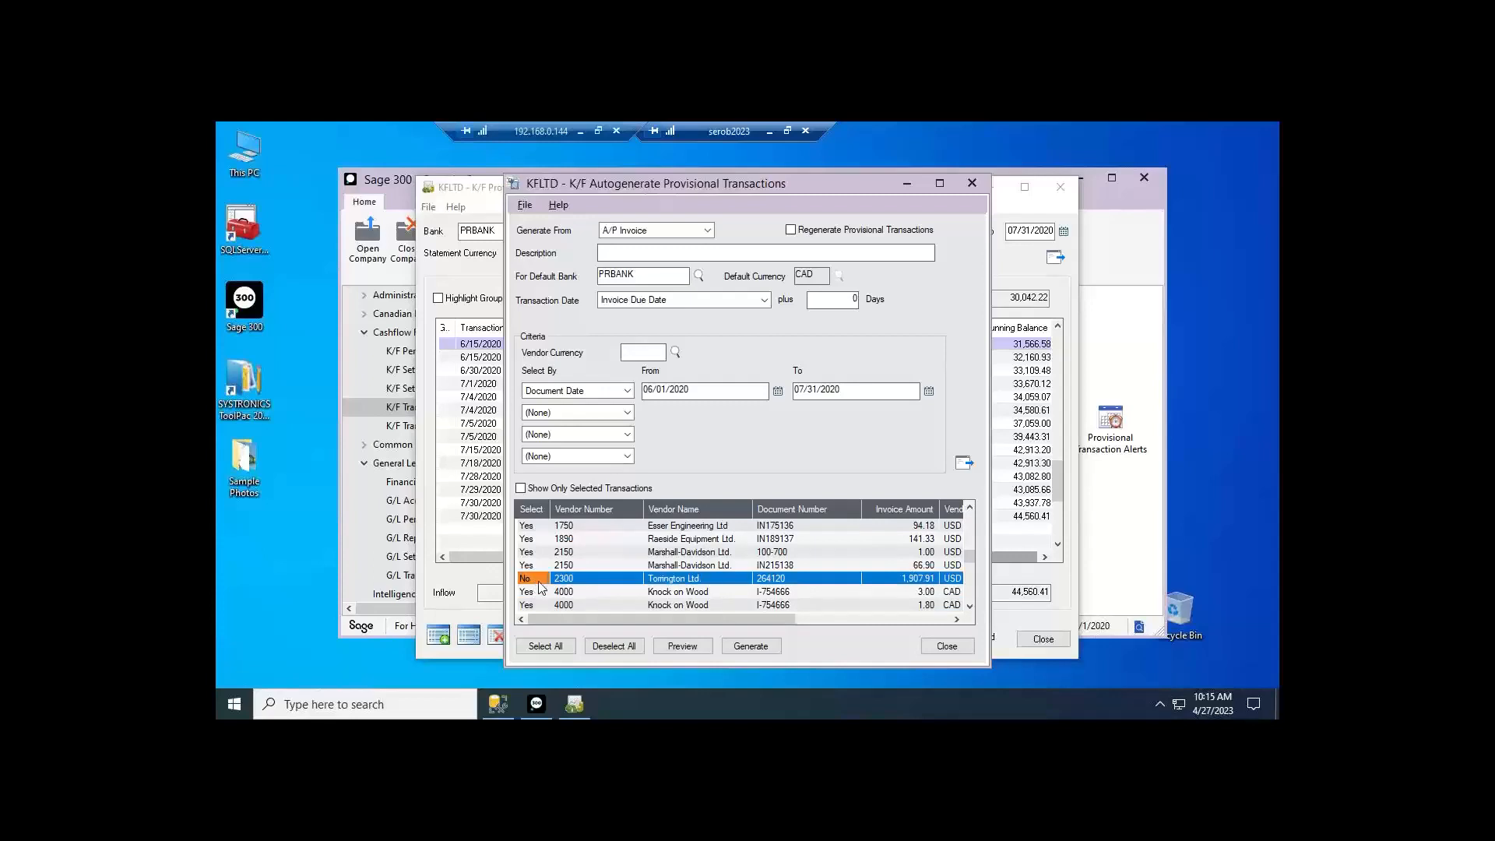
- Exclude the Leon Industries invoice KINV-84739-25 from the A/P invoices selected for generation
key("Down")
key("Down")
key("Down")
key("Down")
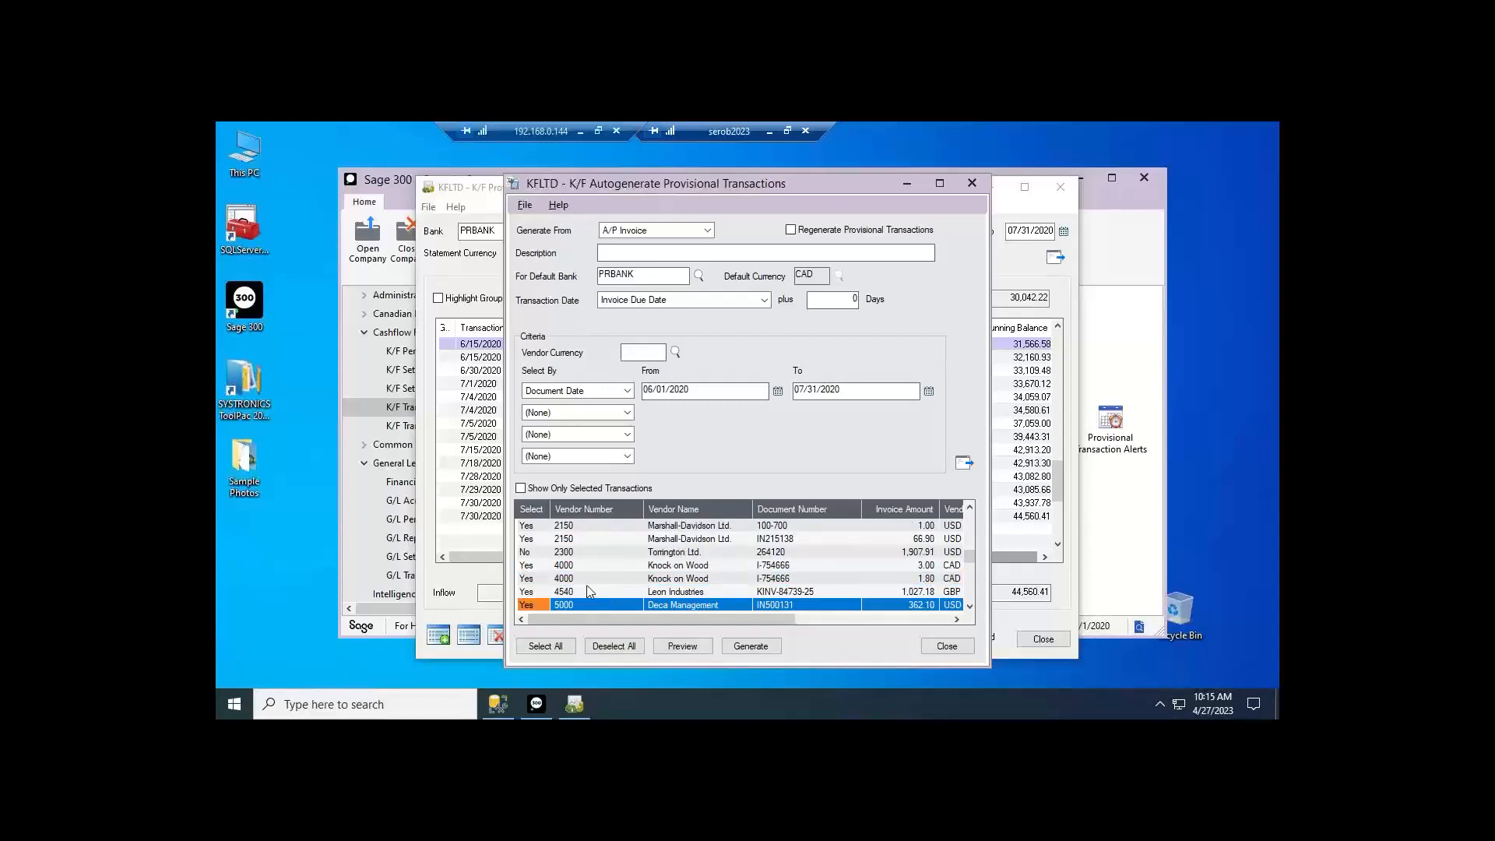
double_click(531, 593)
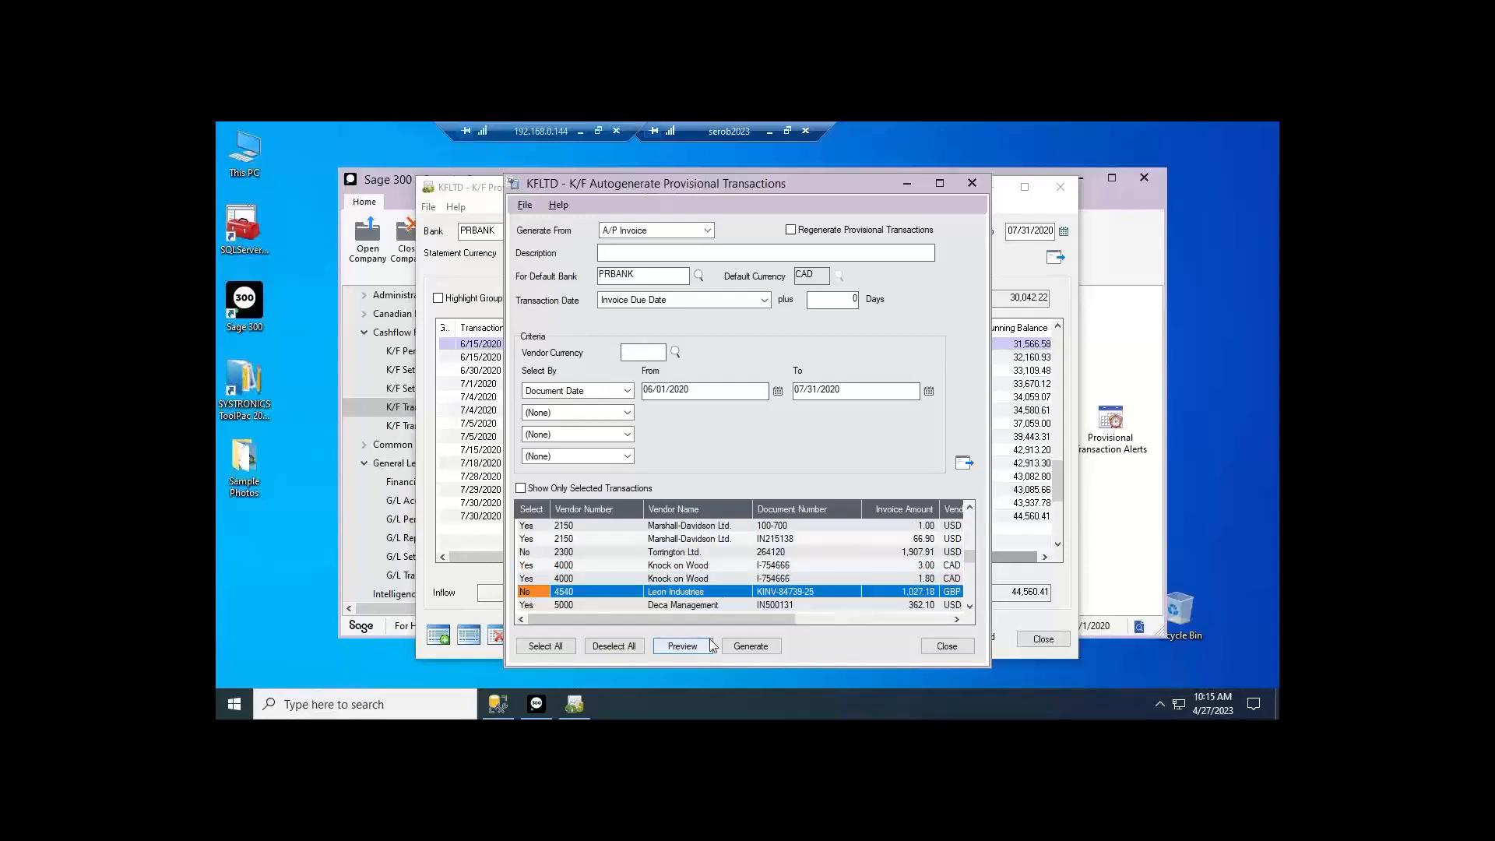
- Generate provisional transactions from the selected A/P invoices and return to the management console
left_click(750, 645)
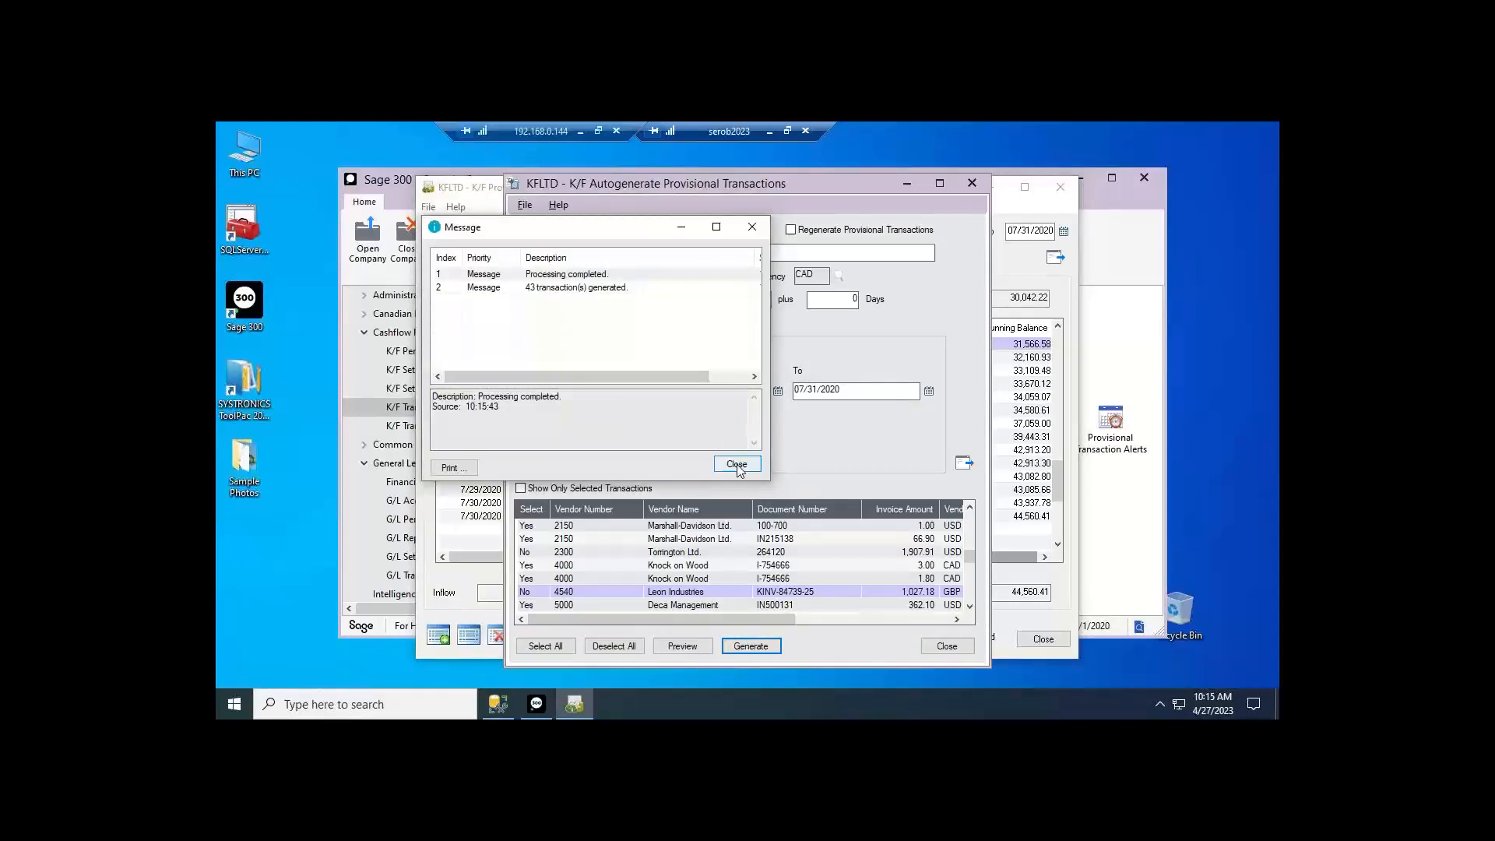
left_click(736, 464)
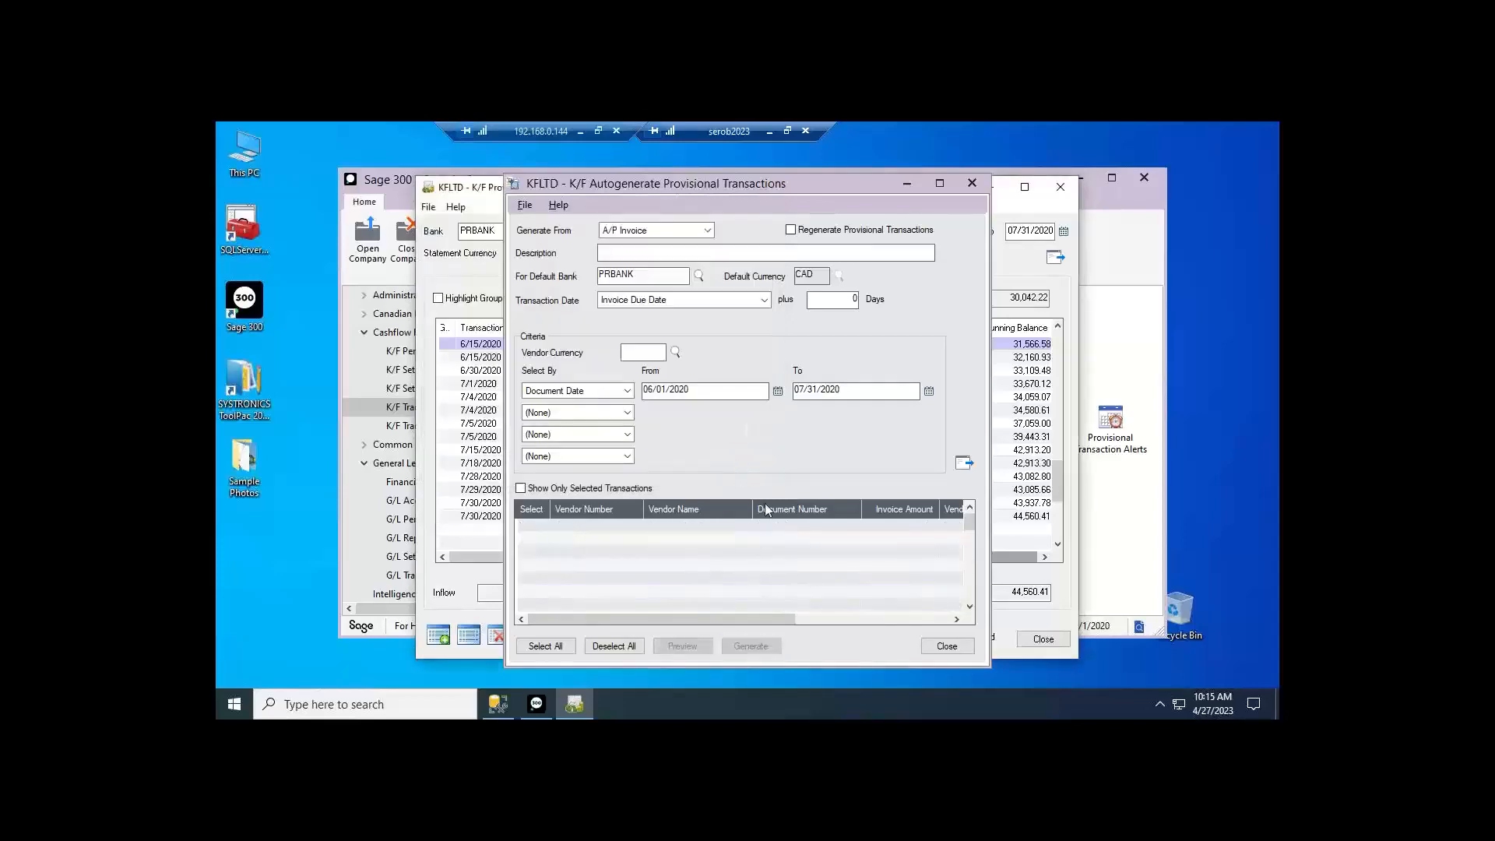
left_click(940, 646)
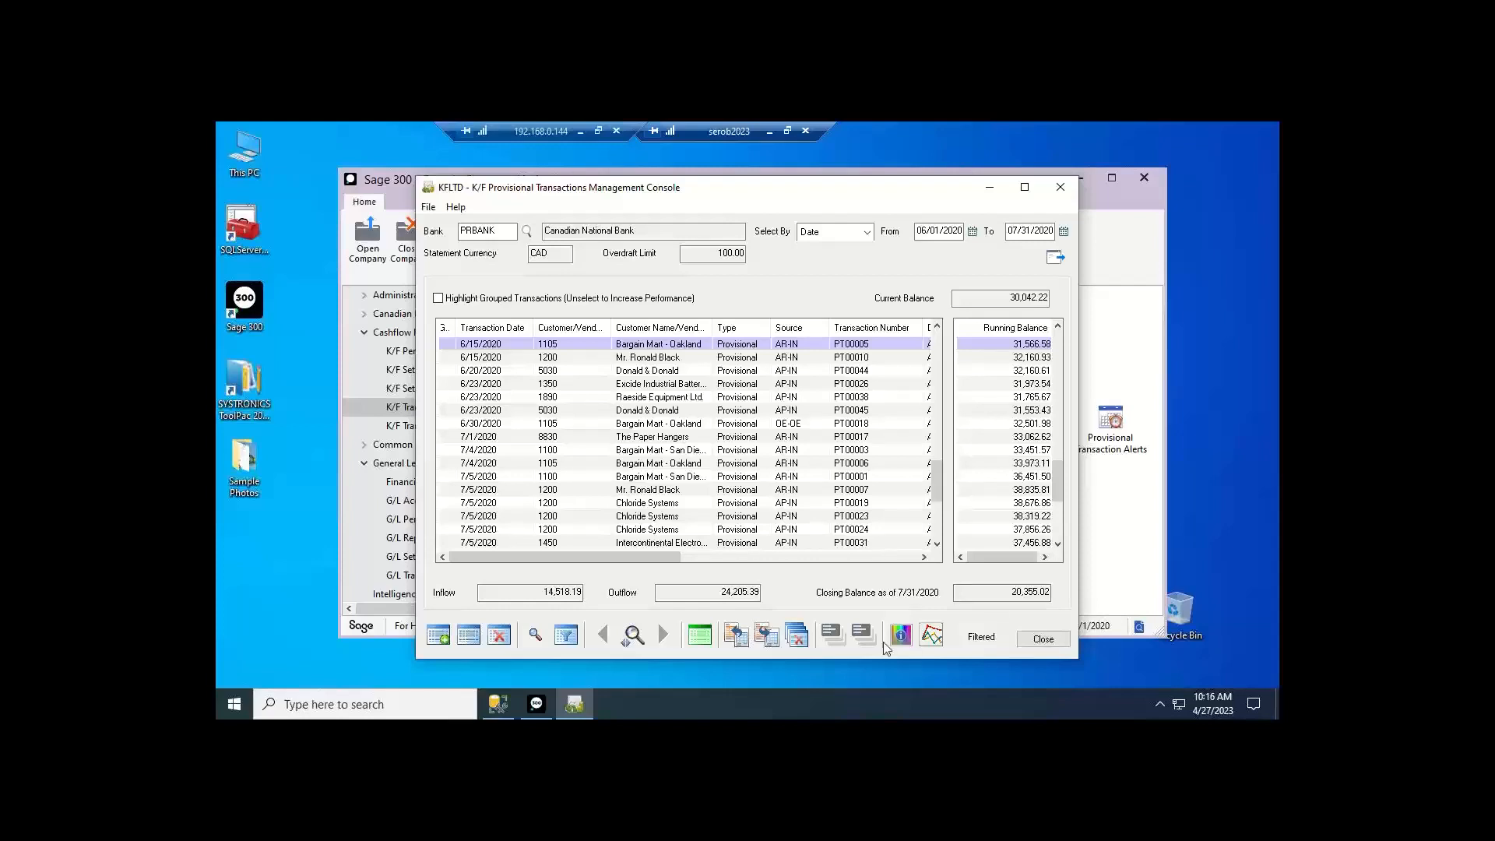
- Start autogenerating provisional transactions with P/O Order as the source and Arrival Date as the transaction date
left_click(767, 636)
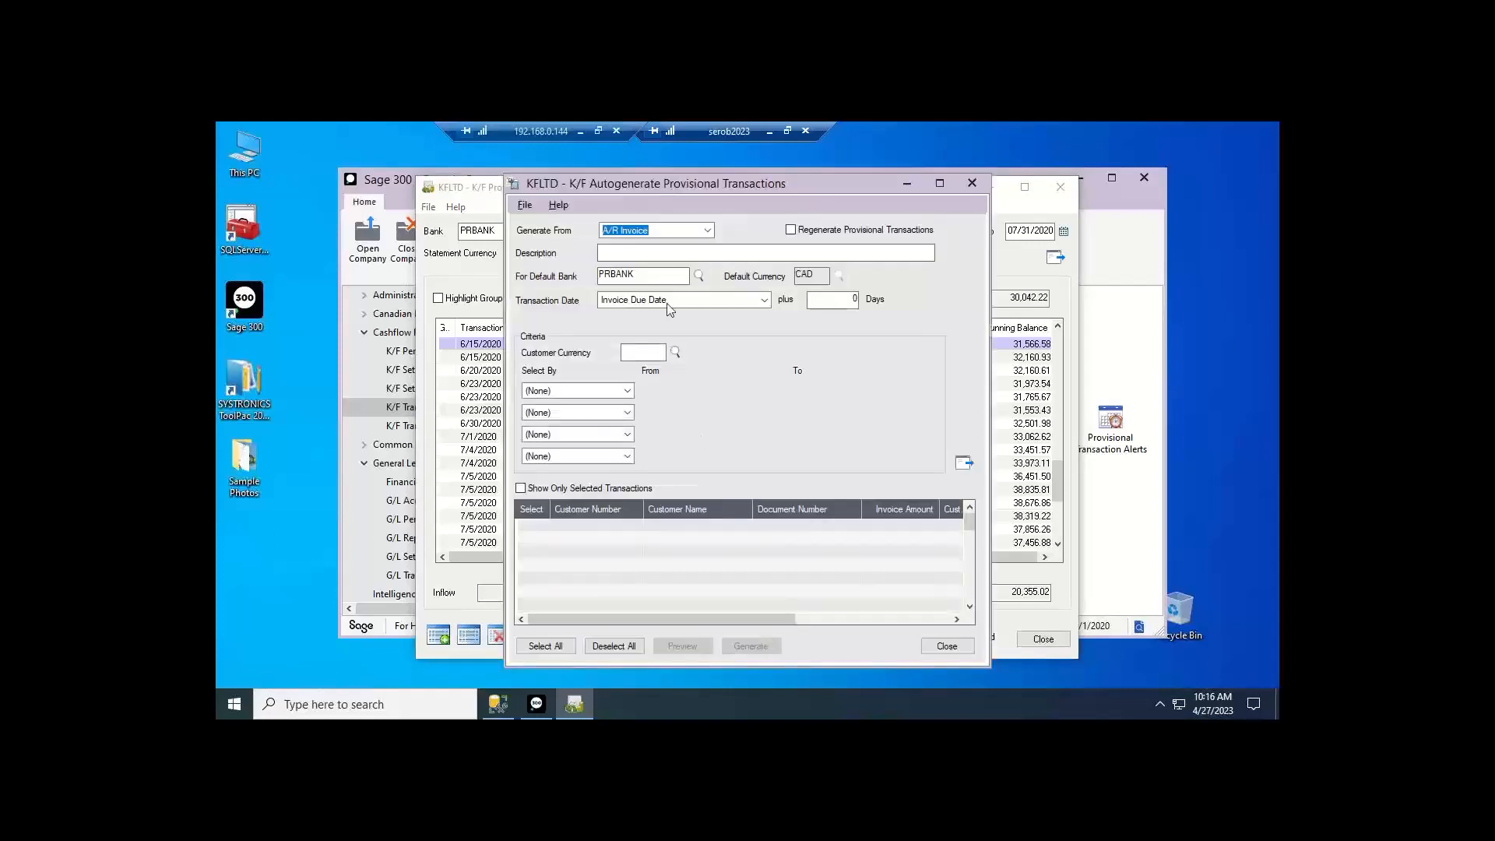
left_click(709, 232)
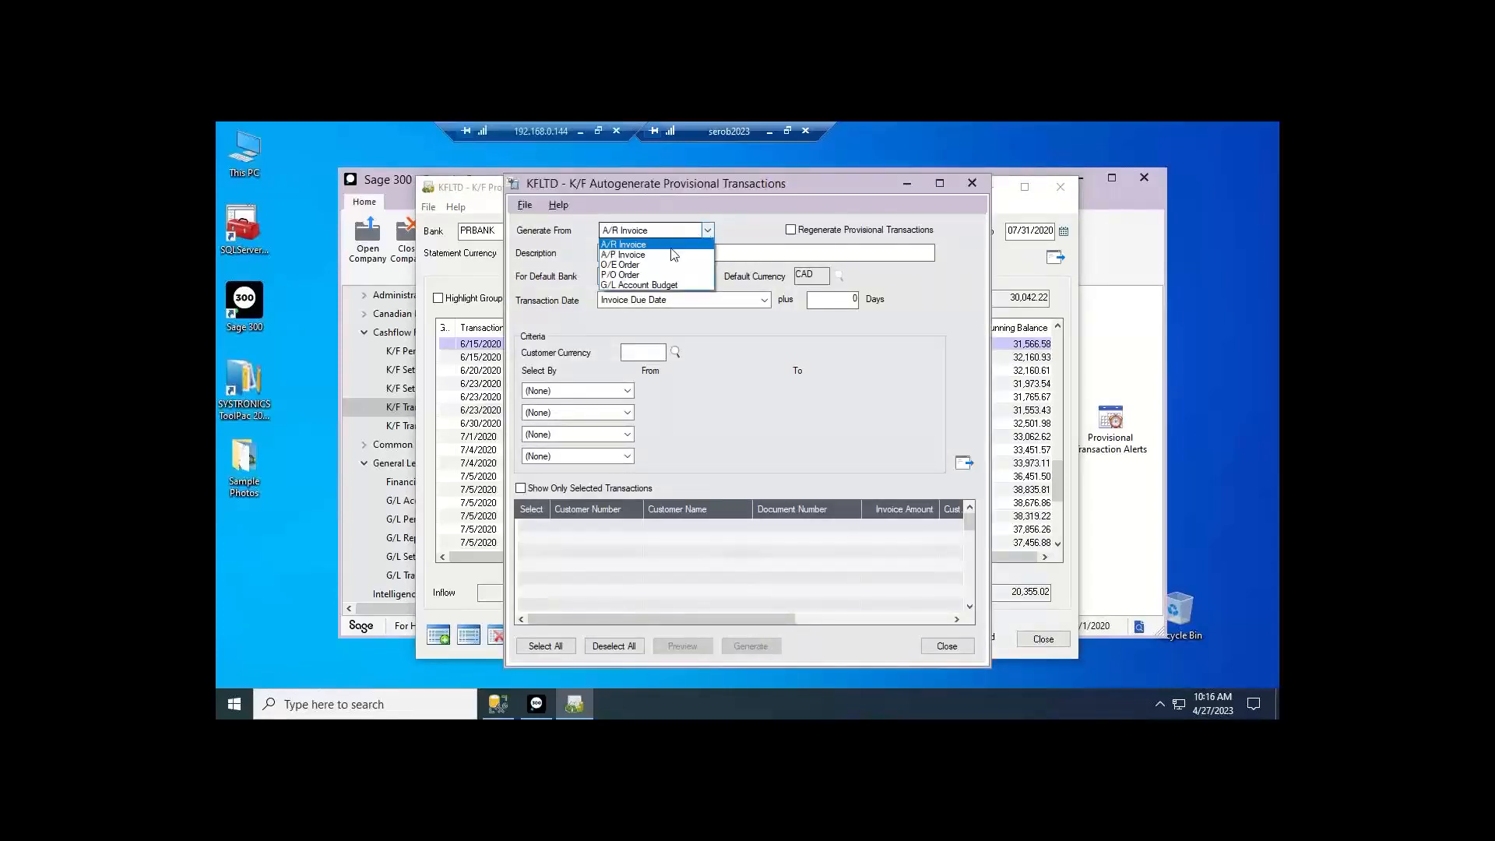
left_click(637, 276)
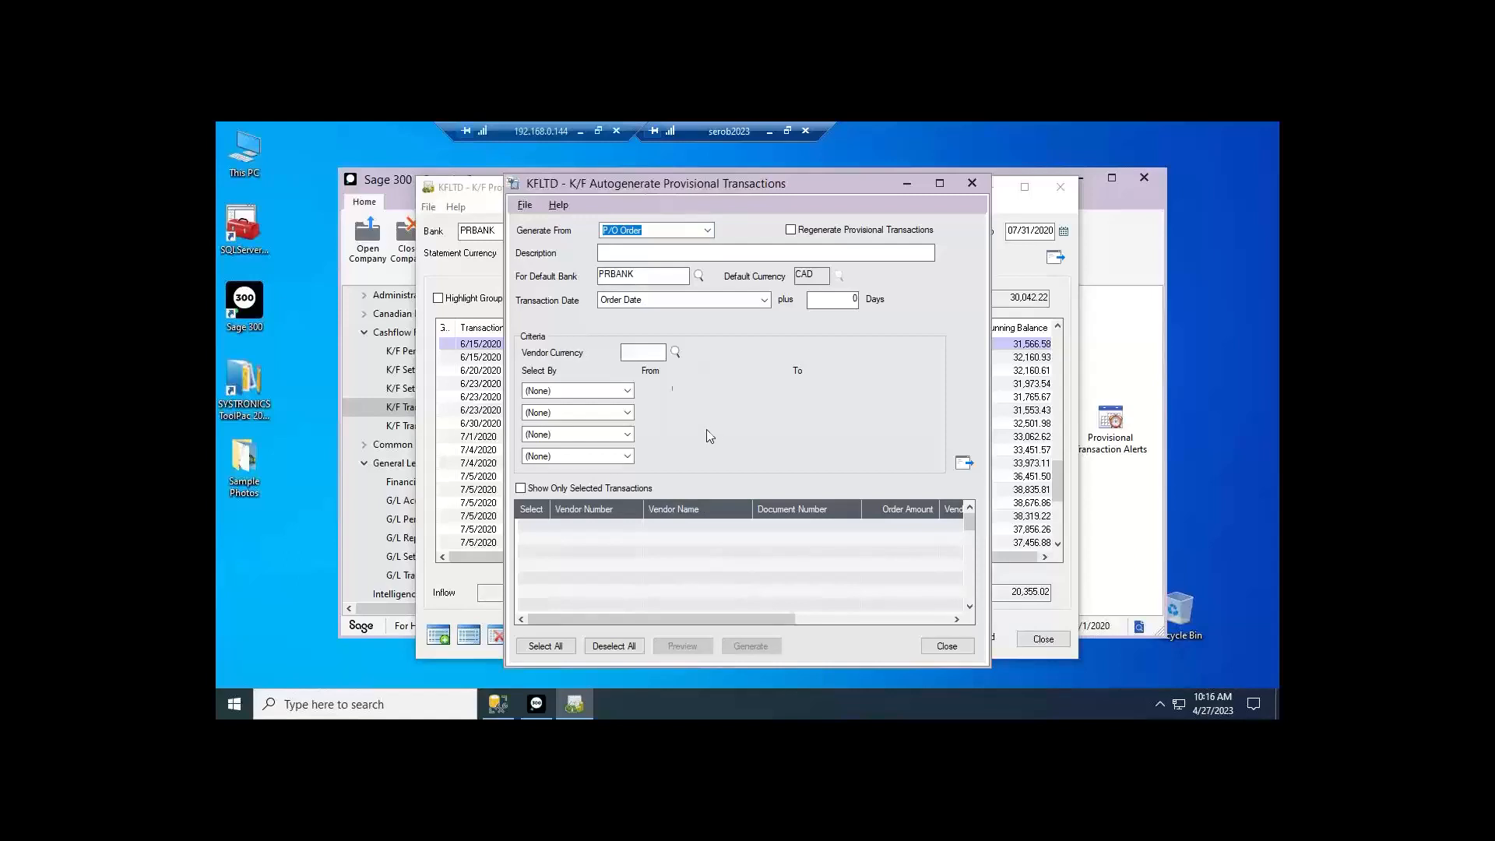
left_click(740, 303)
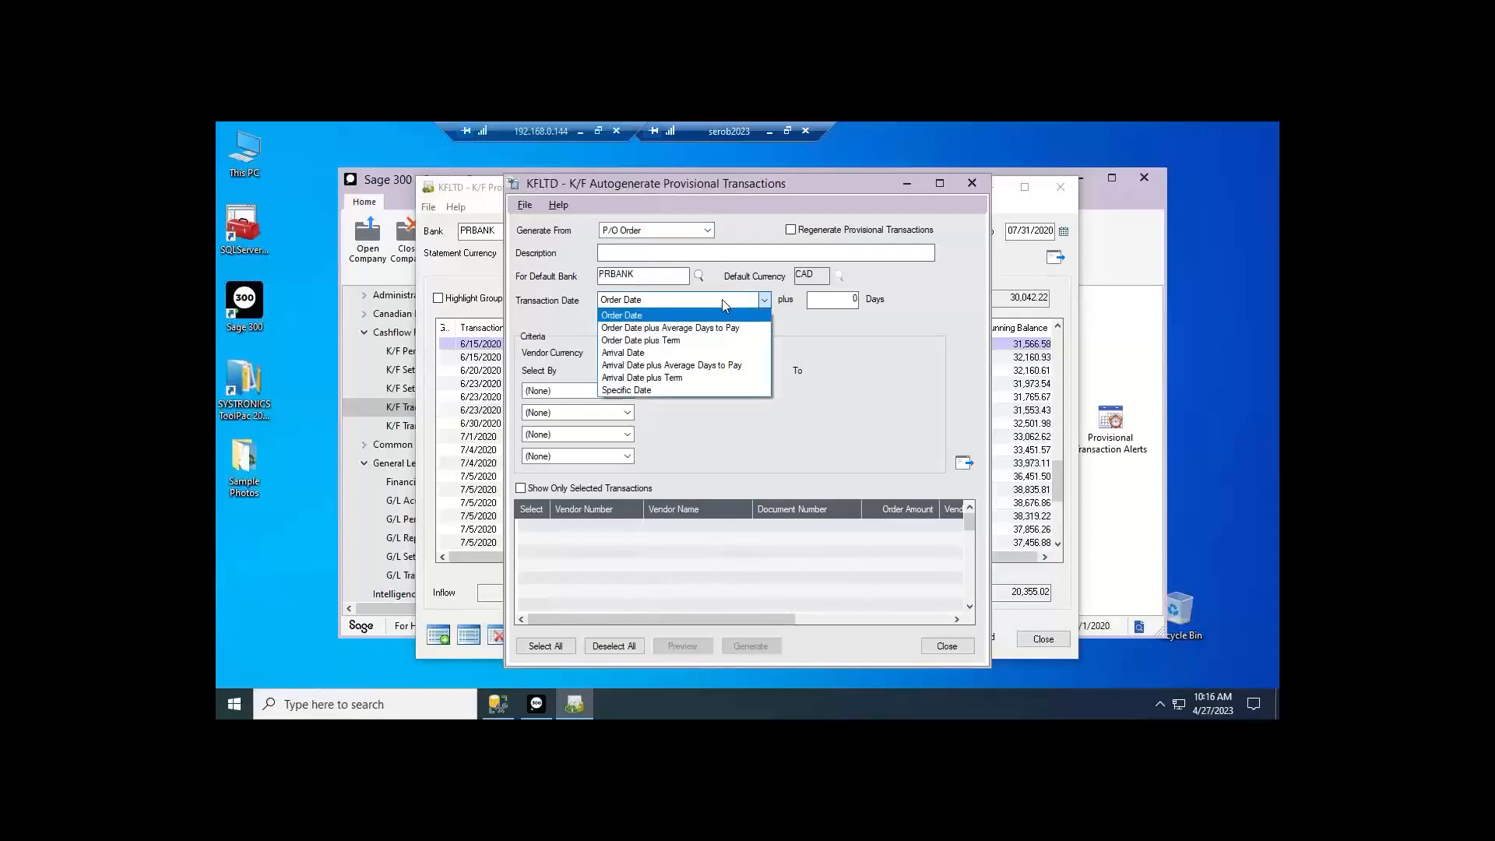
left_click(647, 352)
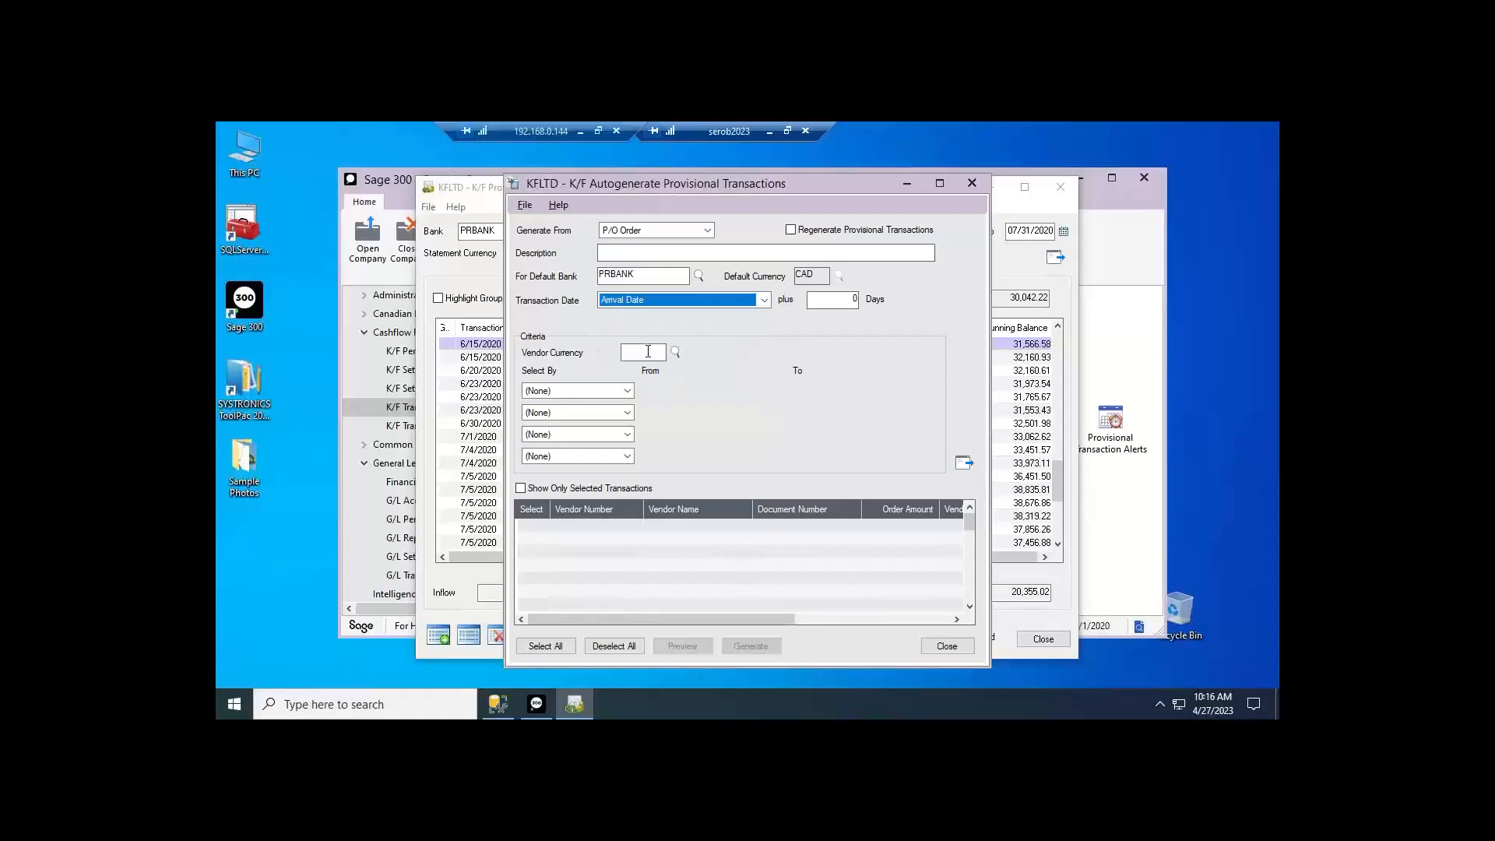
- List the P/O orders with a Transaction Date from 06/01/2020 to 07/31/2020
left_click(600, 389)
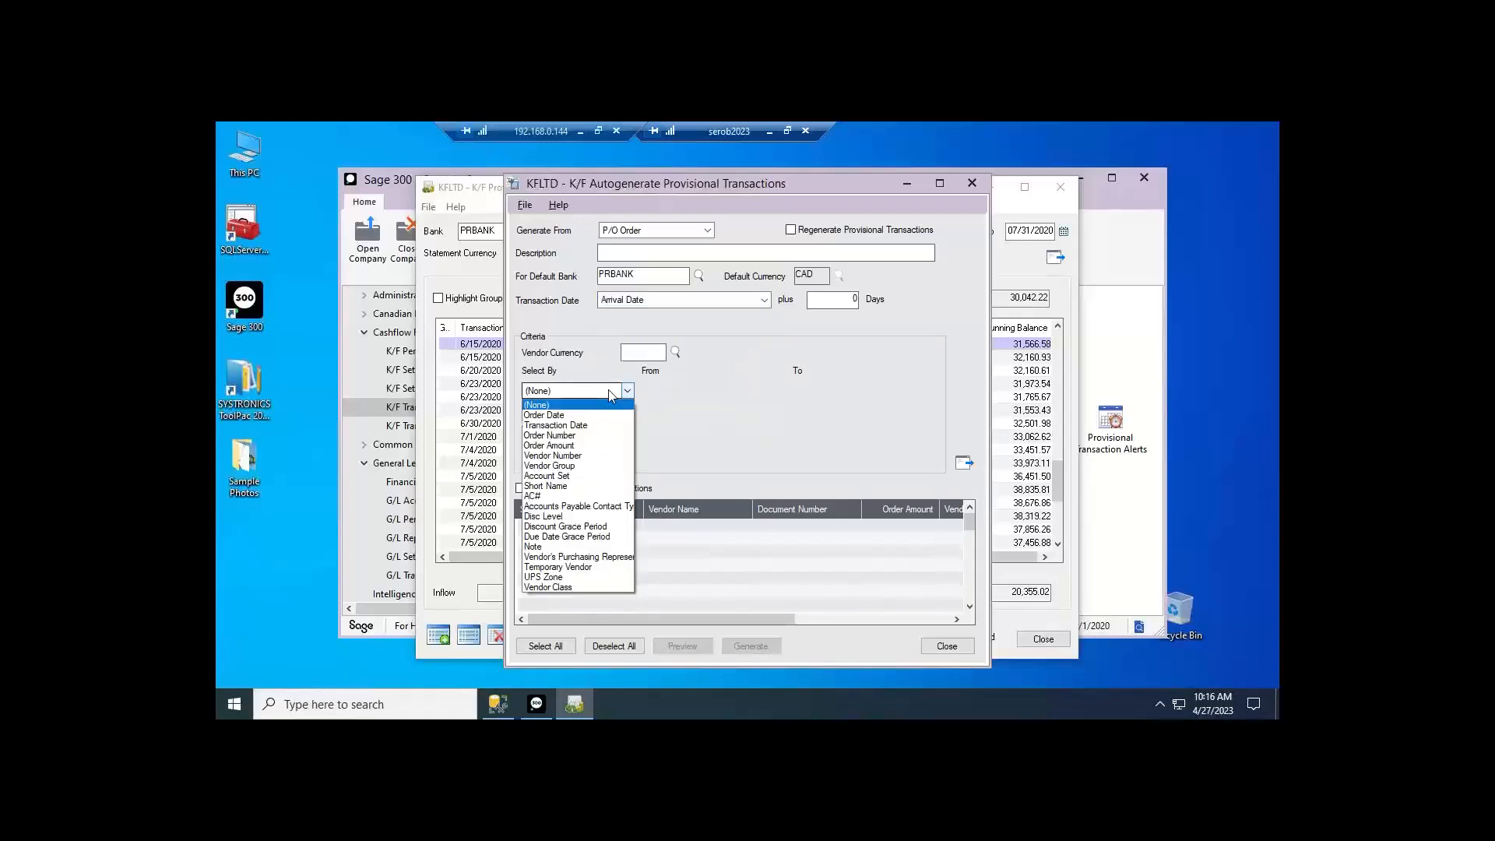
left_click(580, 426)
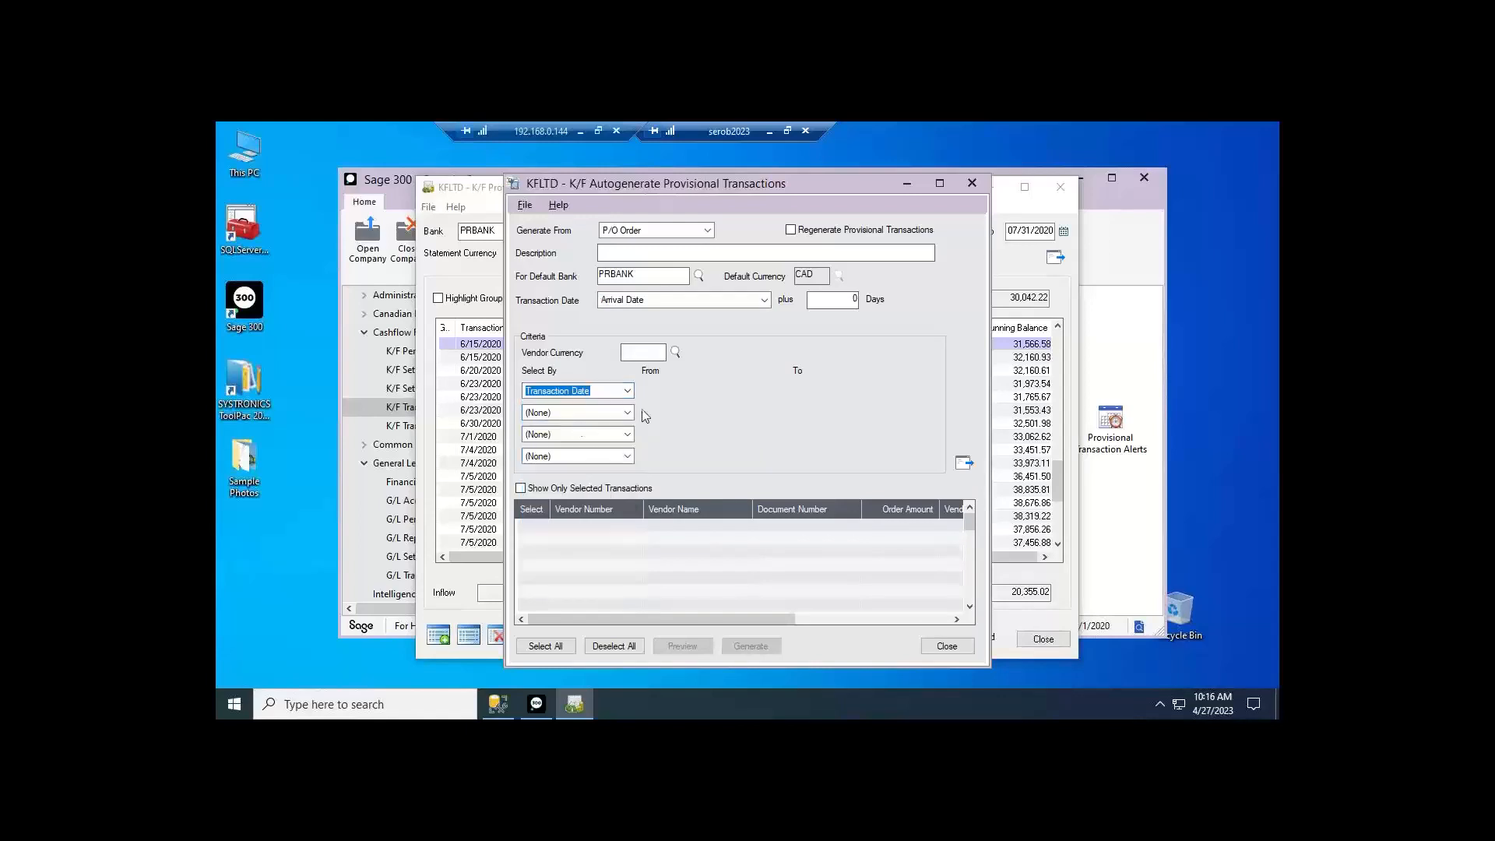
type("06/01/2020")
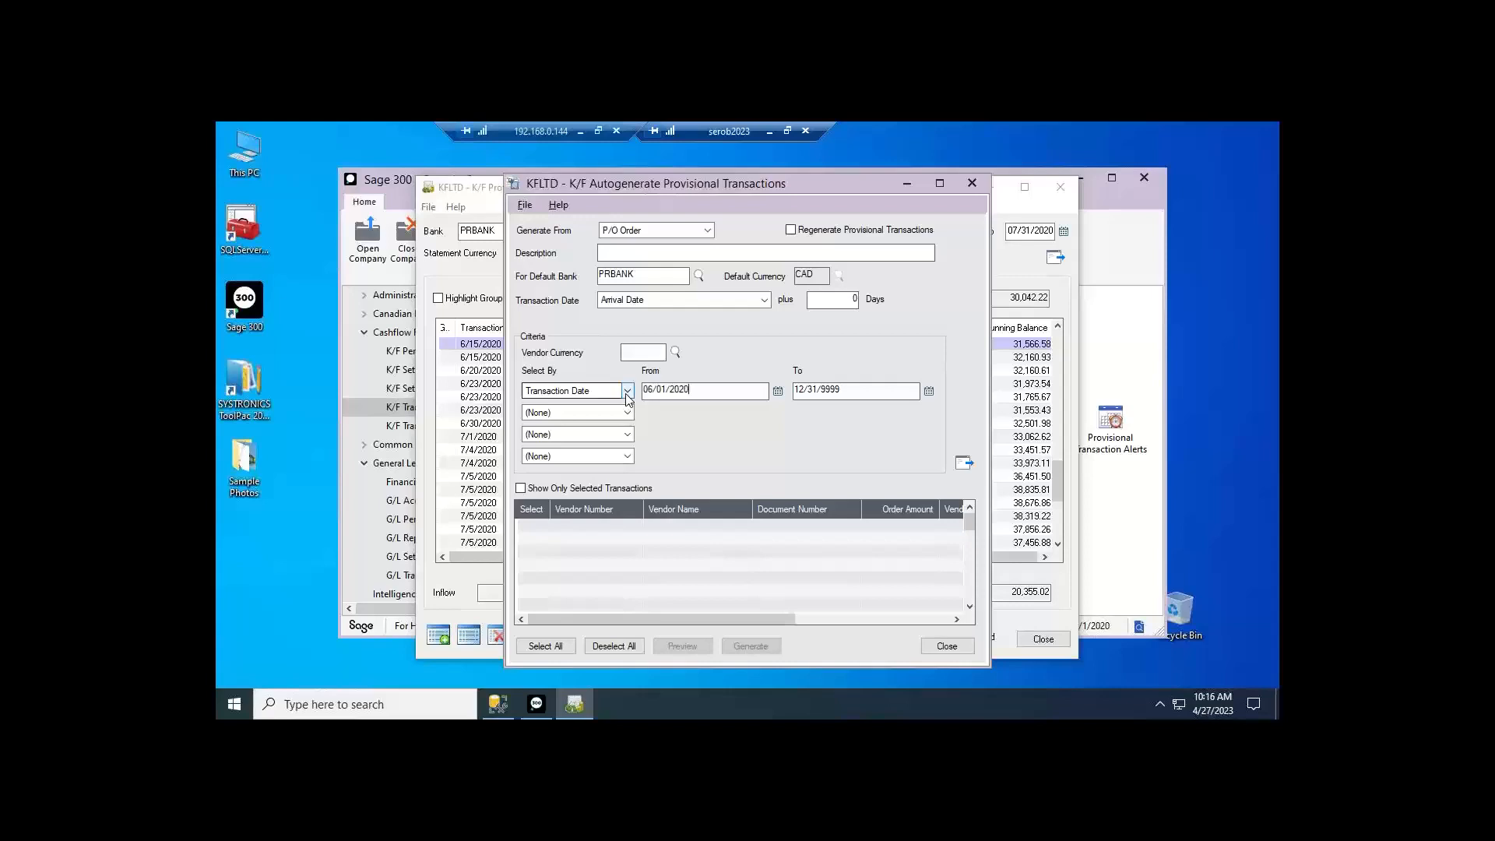
key("Tab")
type("07/31/2020")
left_click(964, 462)
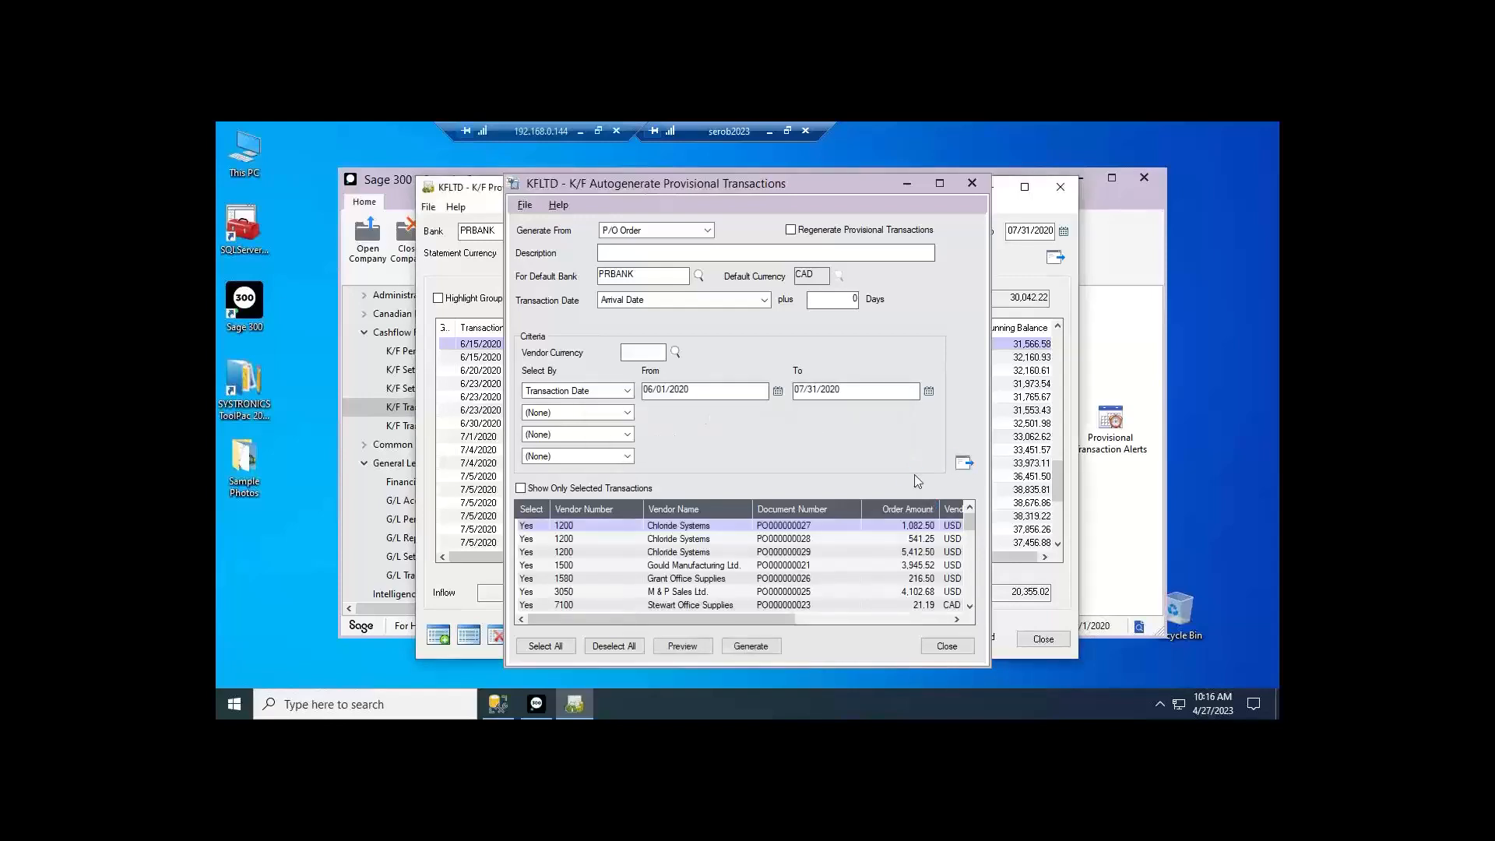
- Exclude the 5,412.50 USD Chloride Systems order, generate provisional transactions from the other purchase orders and return to the console
double_click(530, 552)
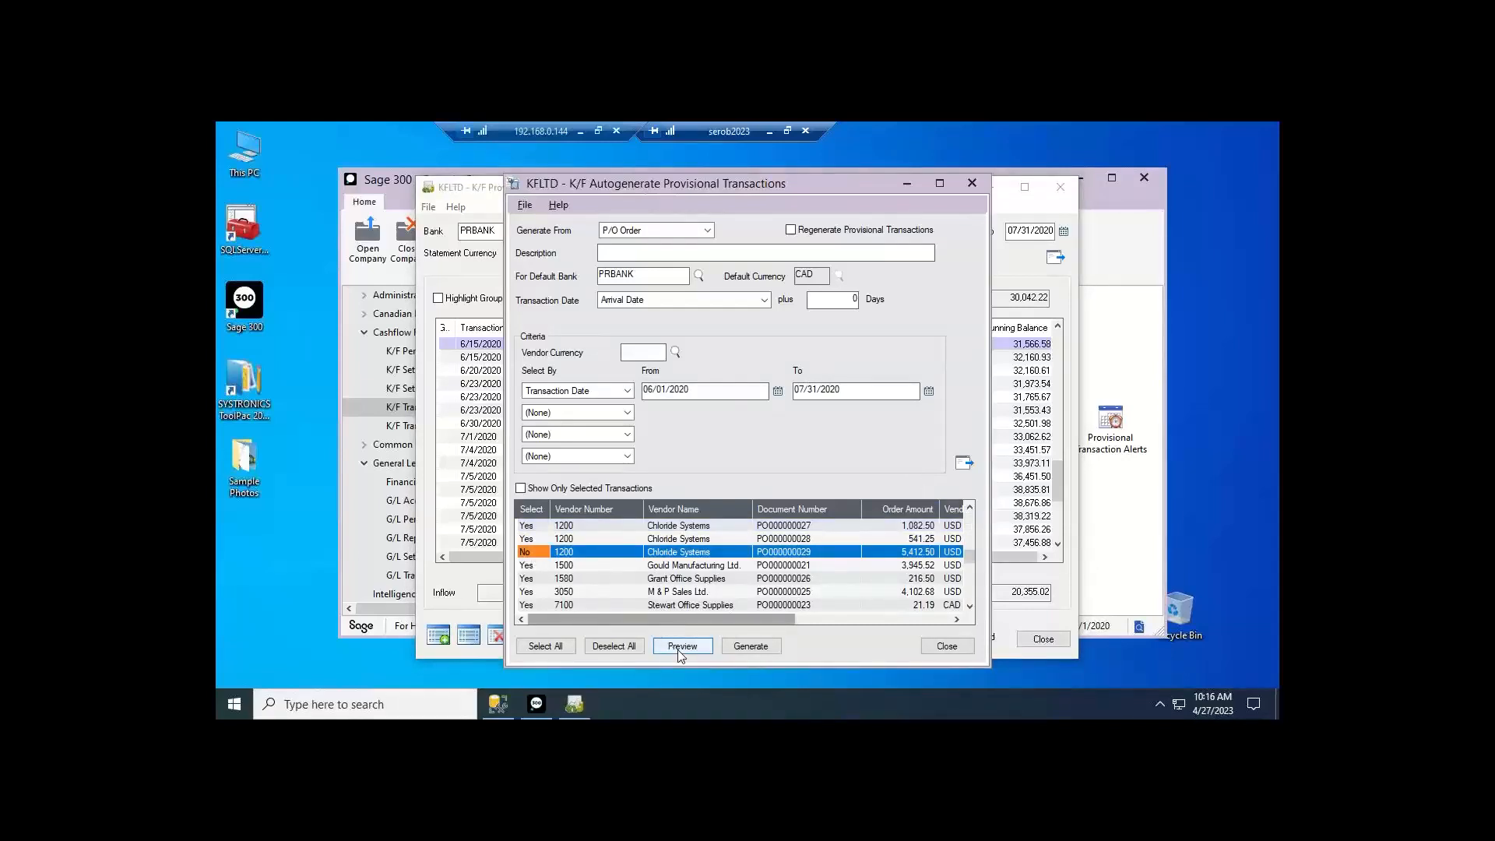
left_click(752, 647)
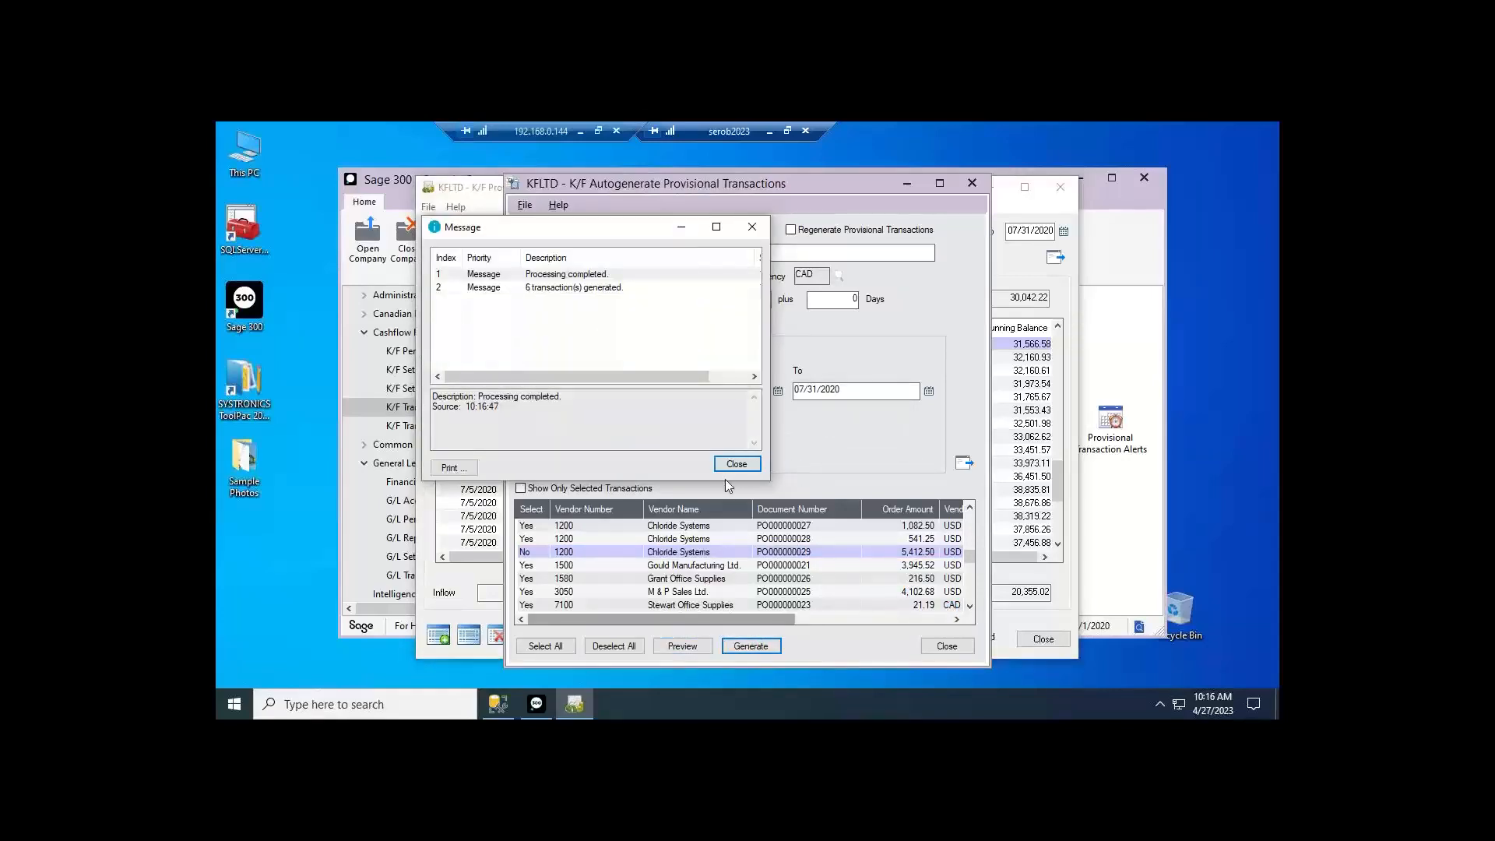
left_click(730, 466)
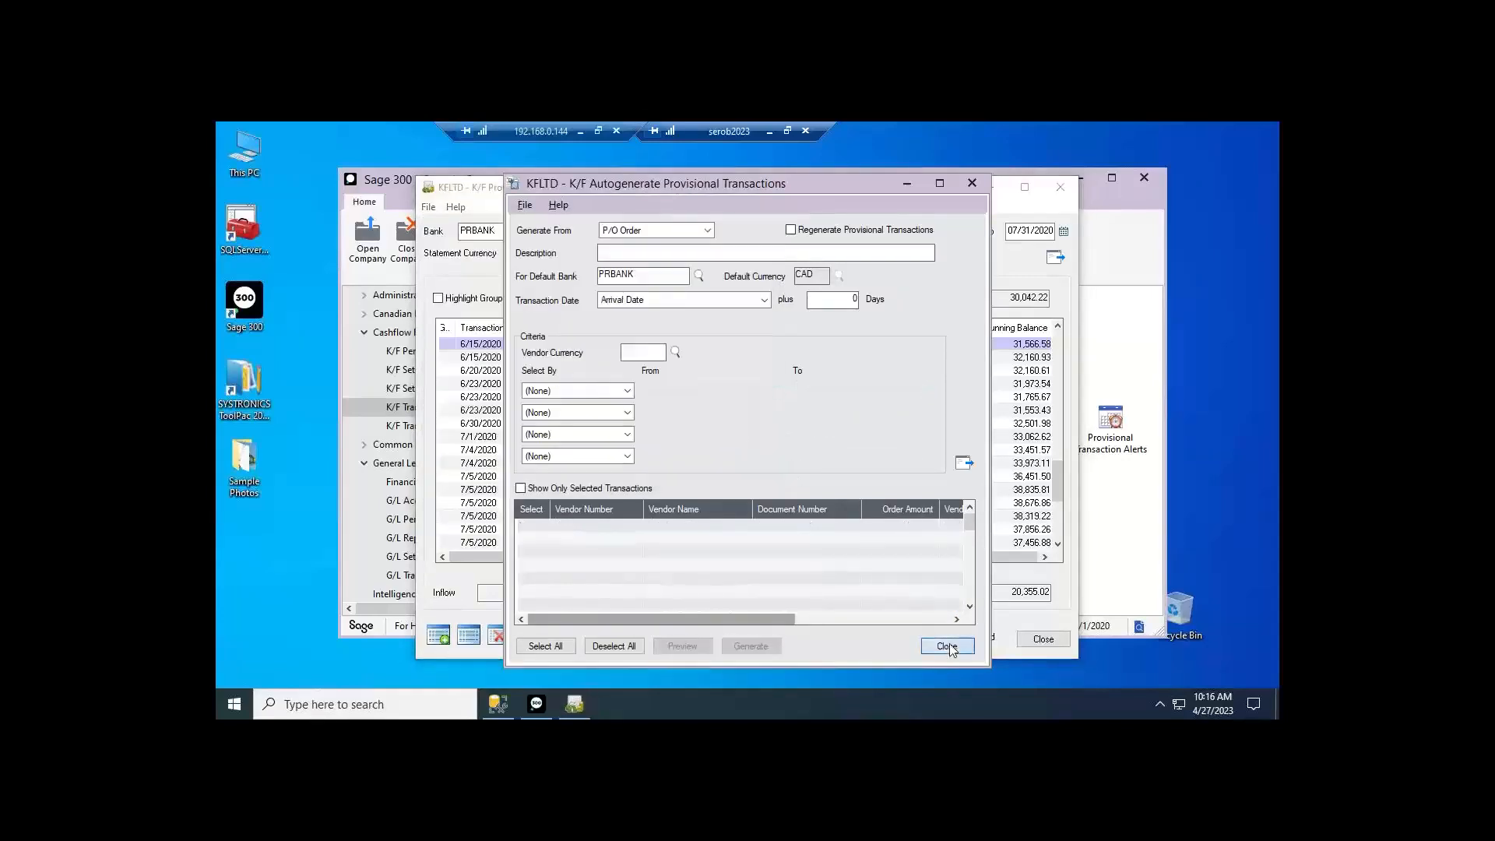
left_click(948, 645)
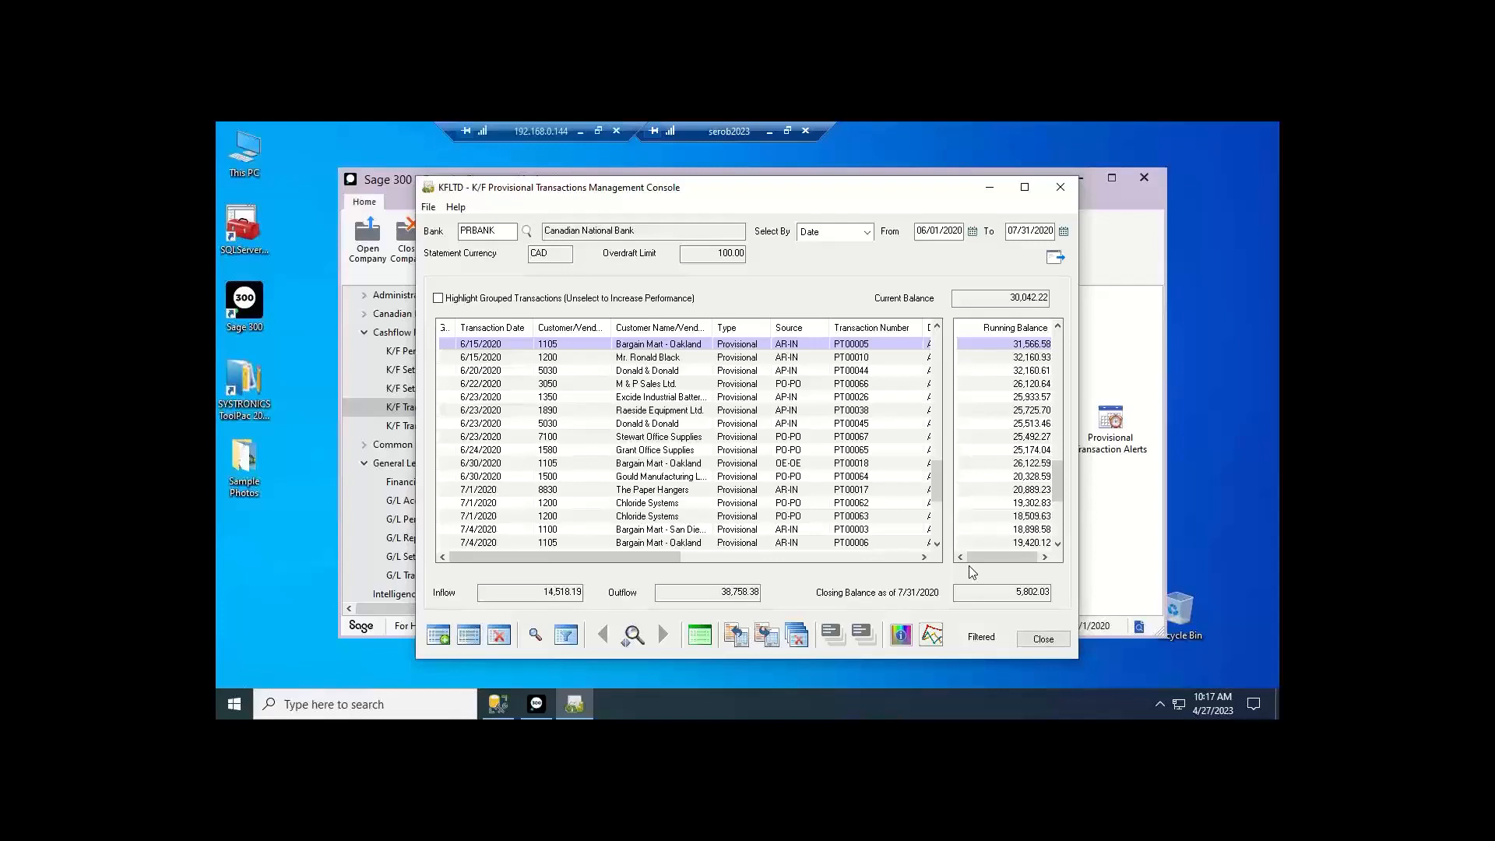
- Start a new provisional customer receipt, entering the customer's number and an amount of 1,500.00 CAD
left_click(443, 635)
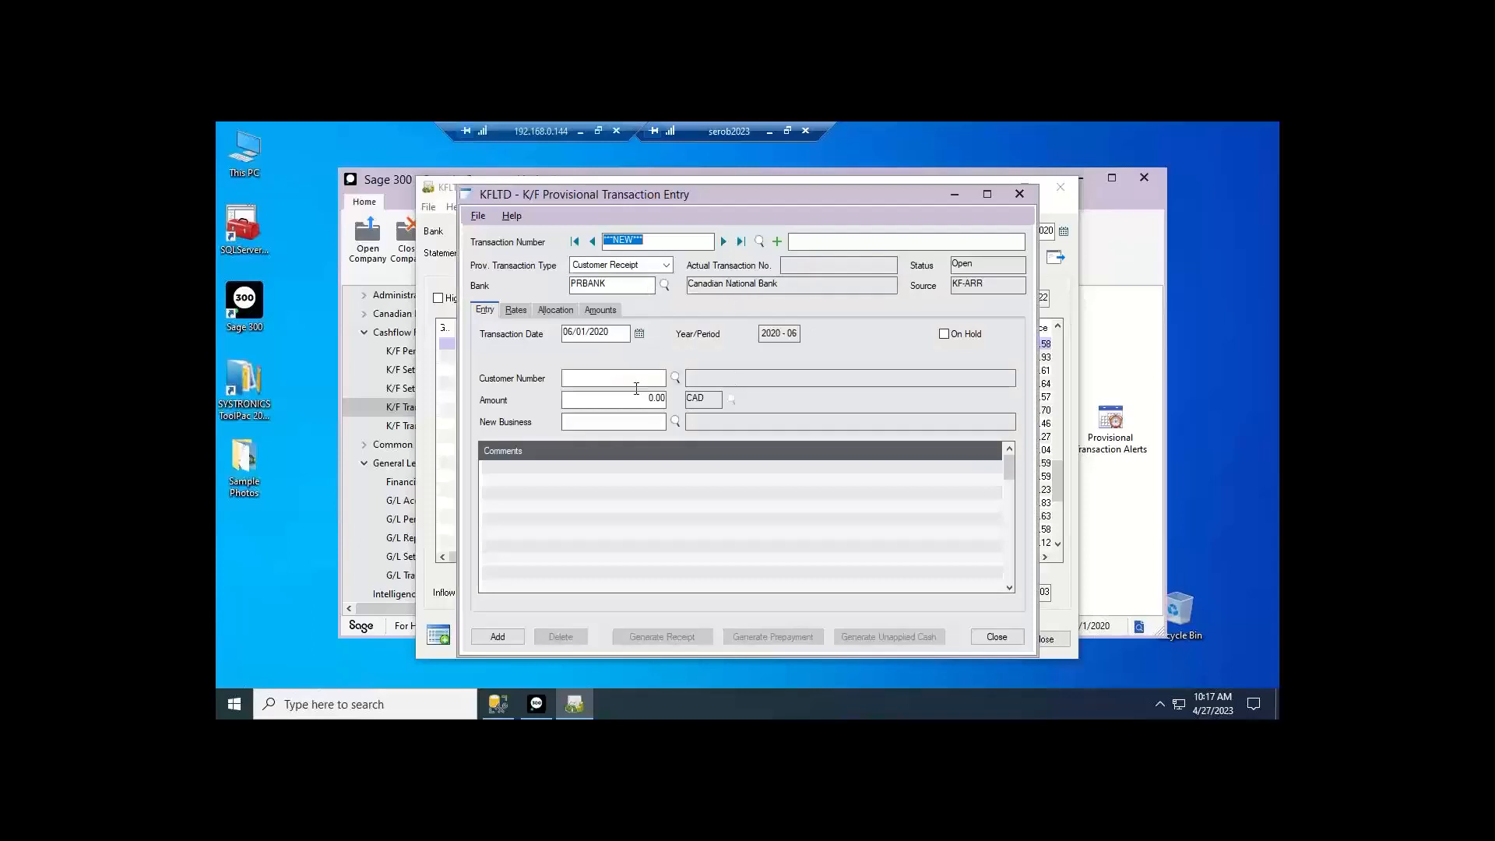
left_click(611, 378)
type("1200")
key("Tab")
type("1500")
key("Tab")
- Allocate 1,029.37 USD of the receipt to the customer's invoice due 7/5/2020, then add the transaction and return to the console
left_click(556, 308)
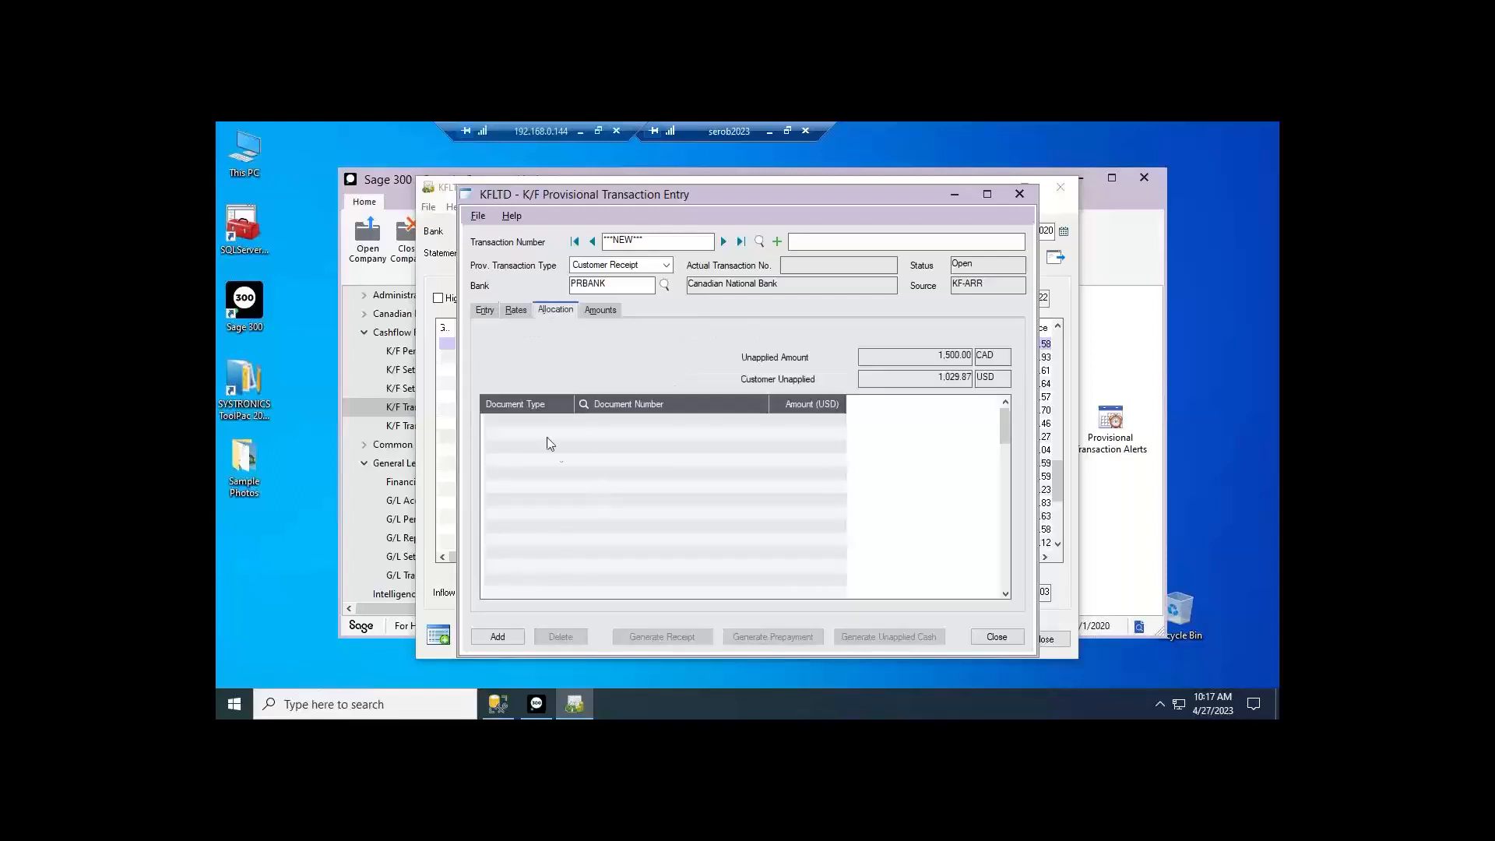
left_click(536, 421)
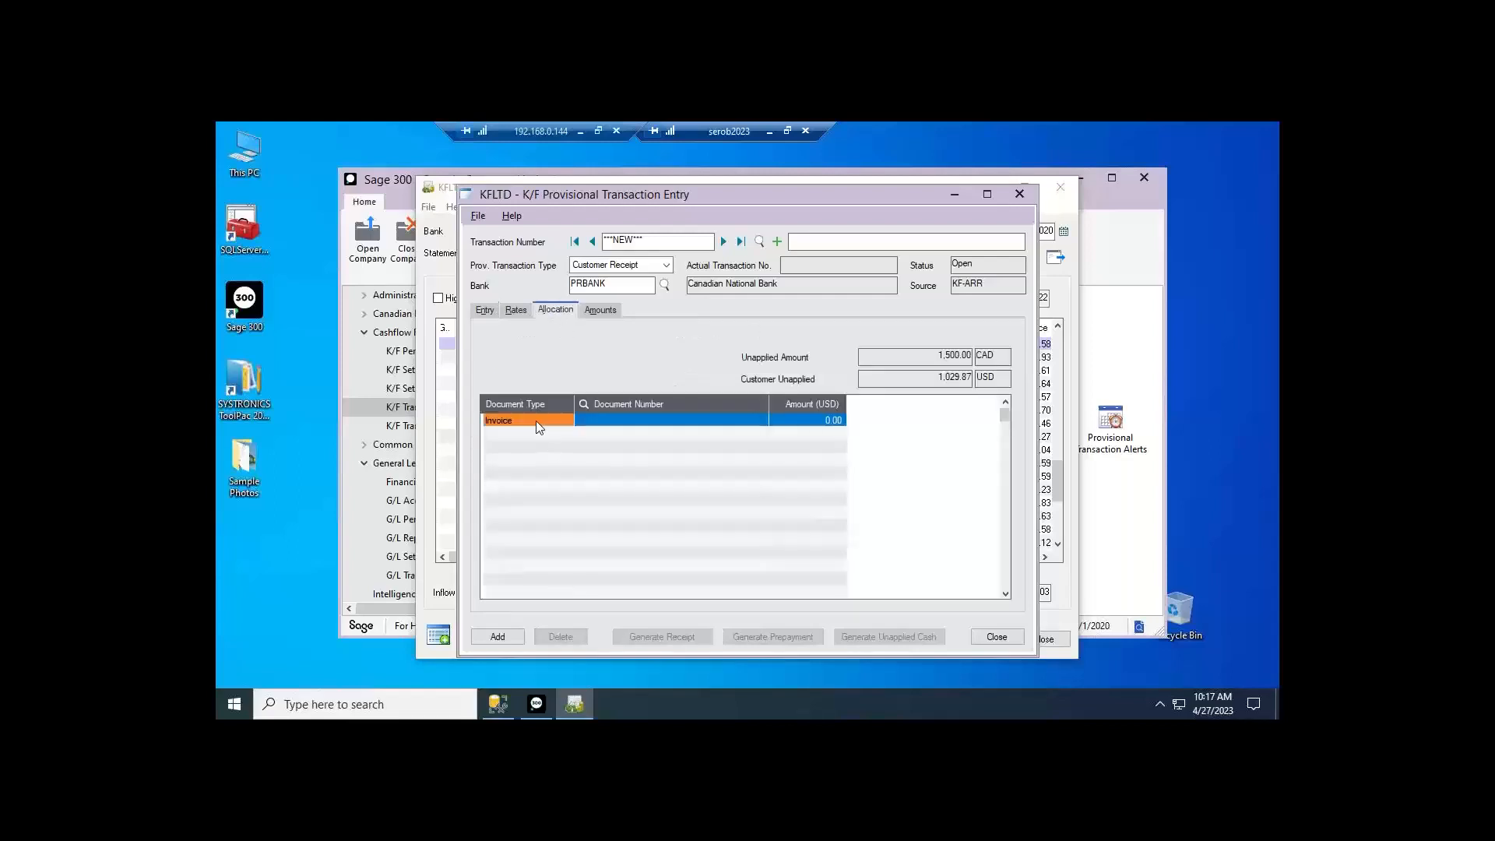
left_click(606, 403)
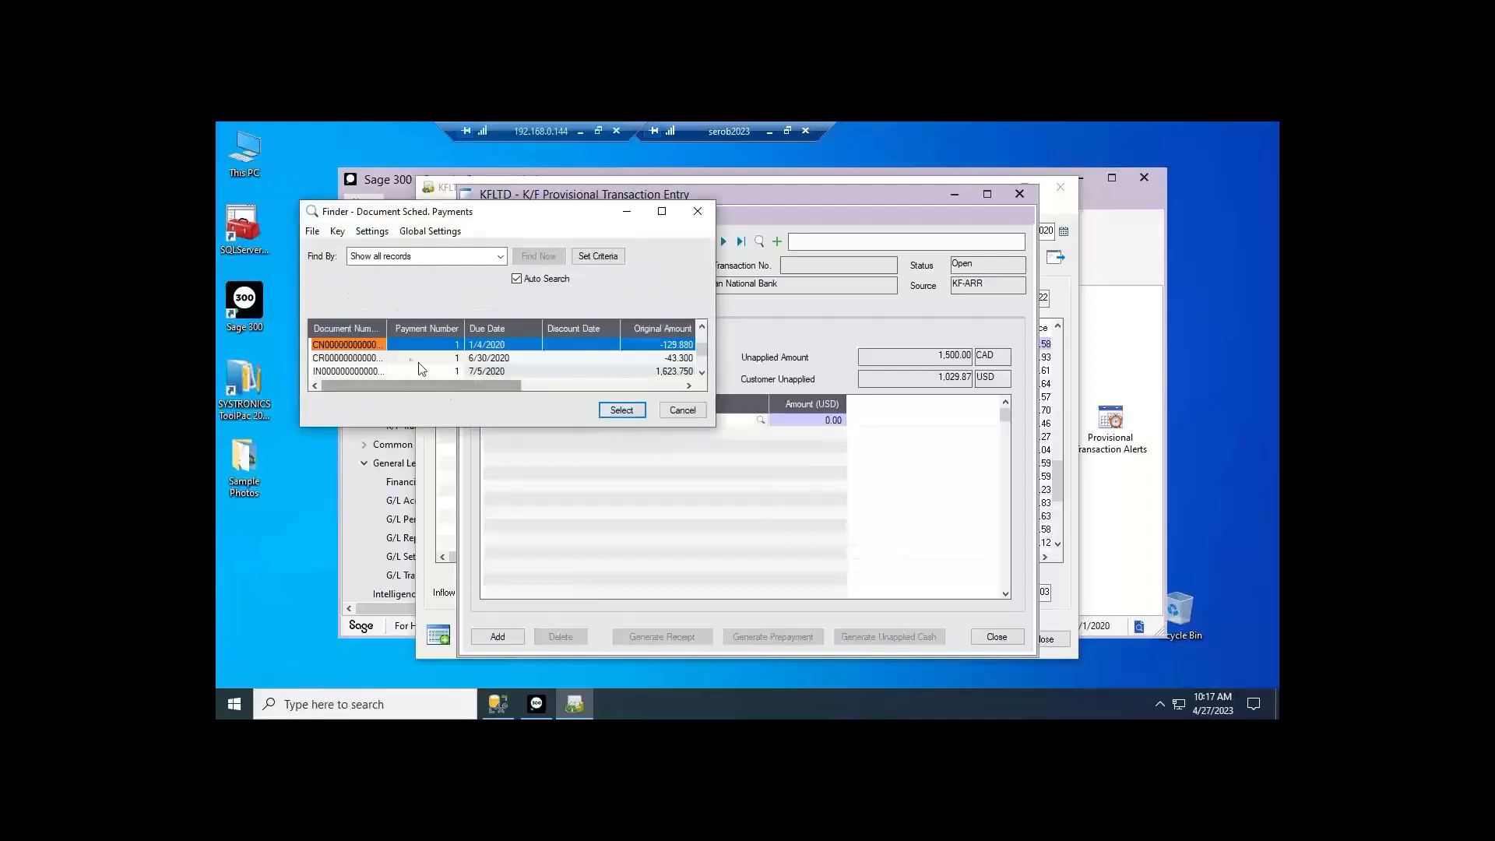
double_click(373, 371)
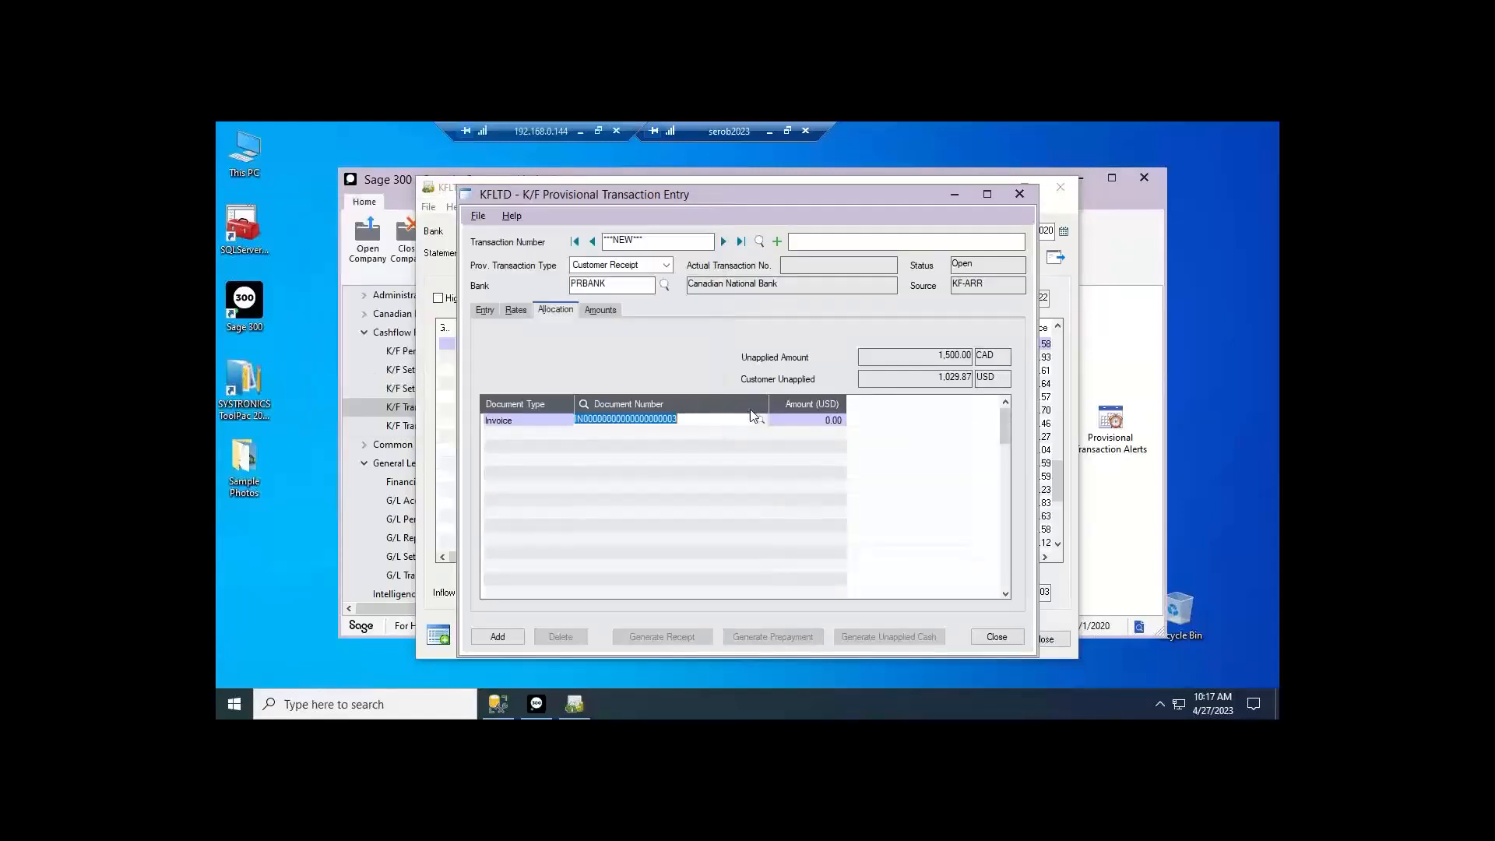
left_click(813, 422)
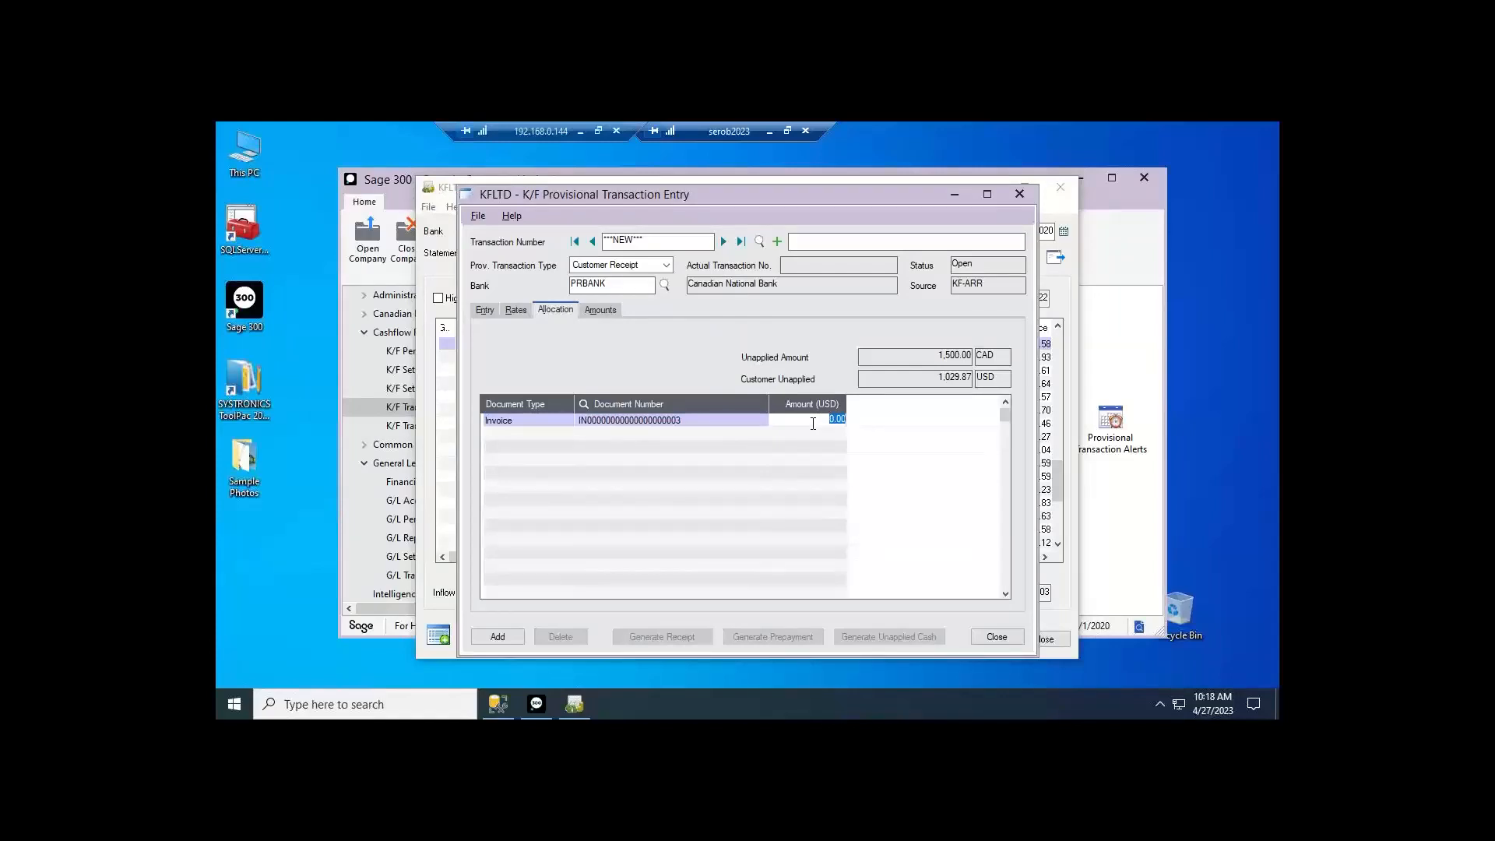
type("1,029.37")
key("Return")
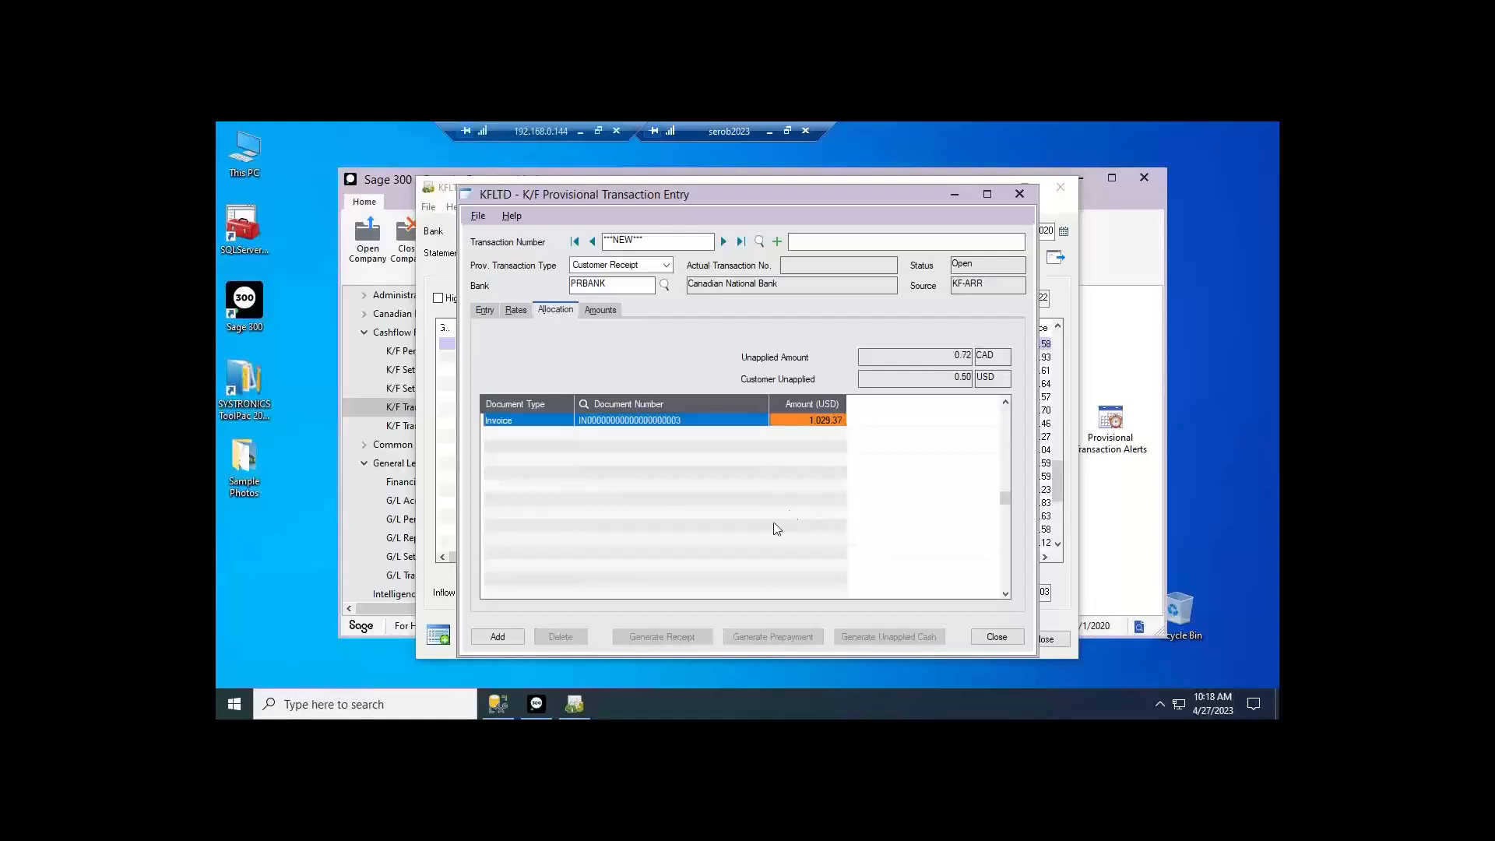
left_click(498, 636)
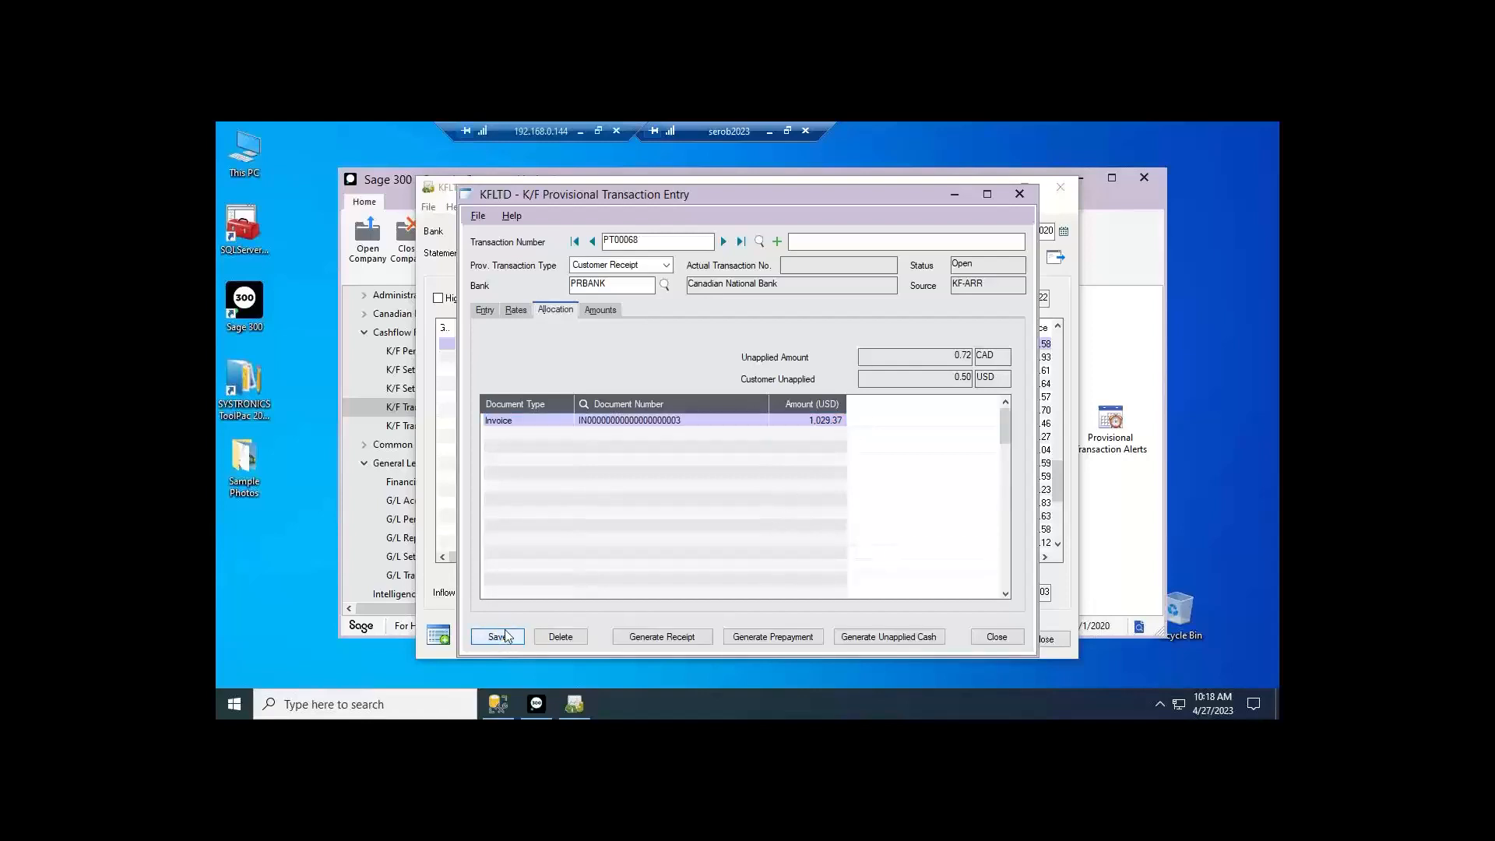
left_click(991, 637)
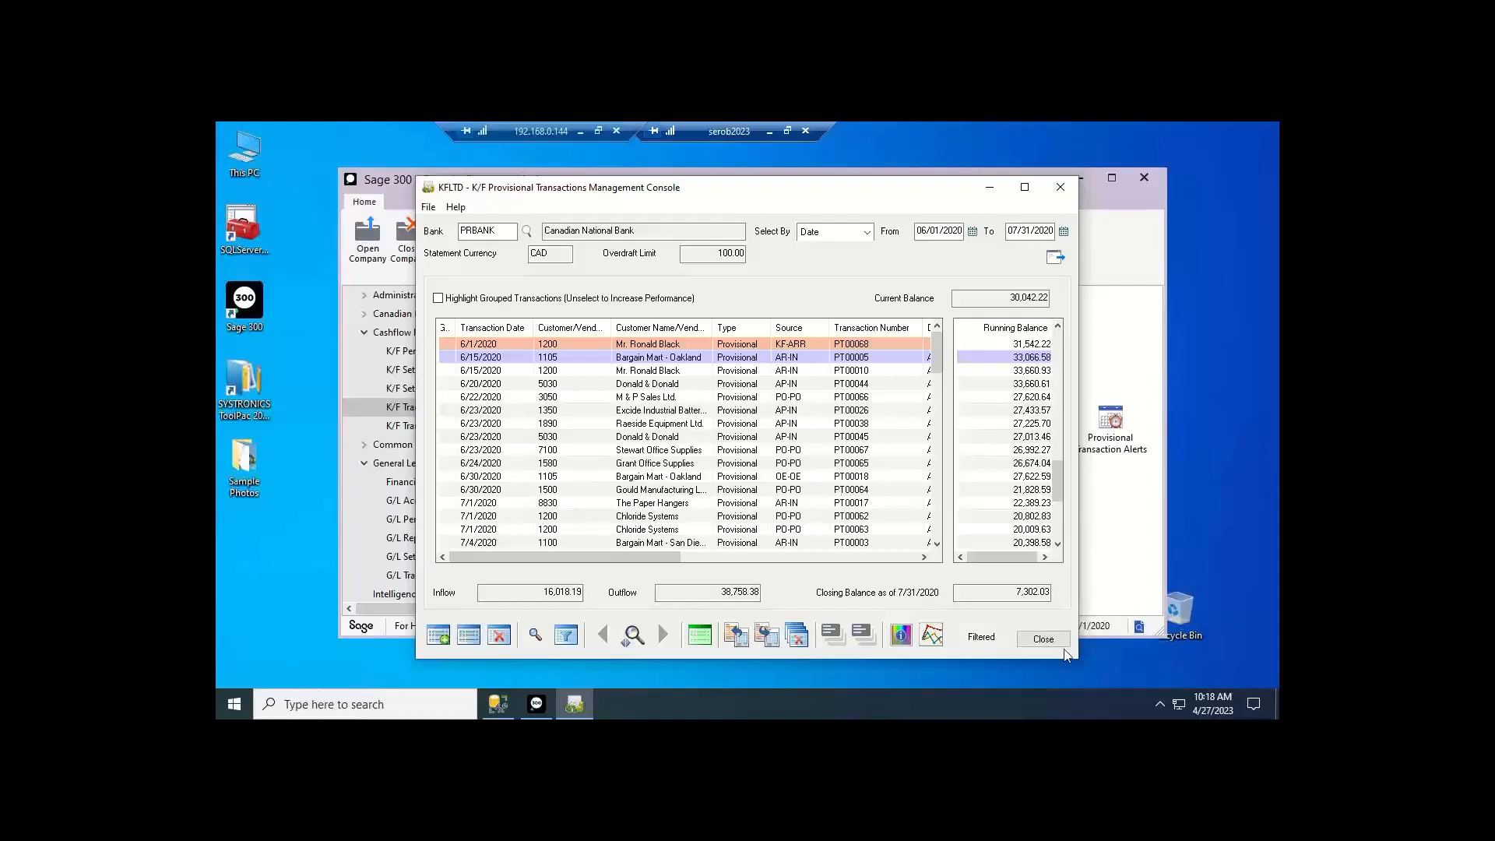
- Display the color code legend for the provisional transactions list
left_click(903, 637)
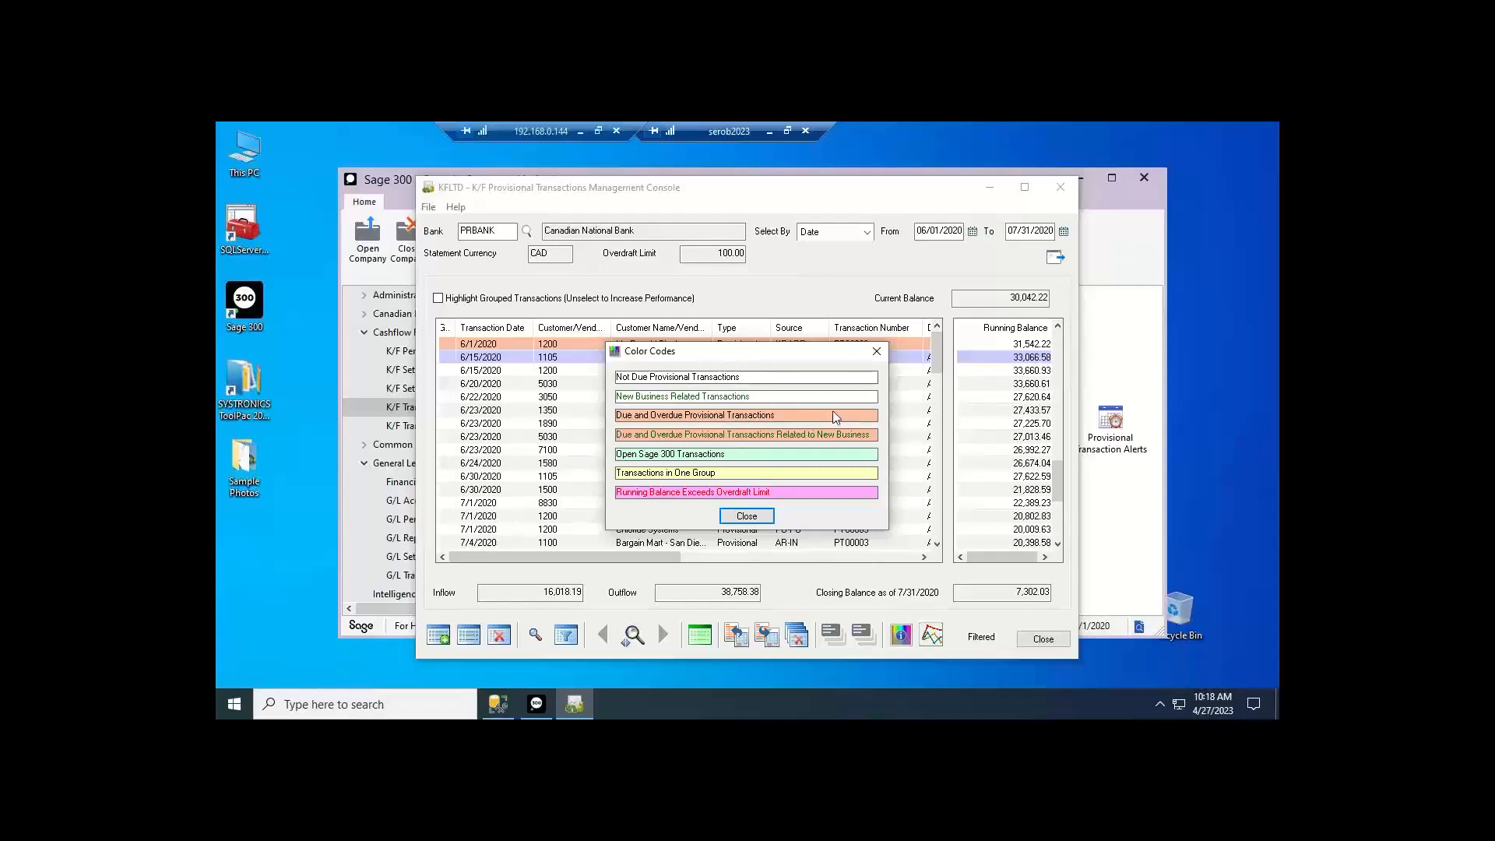
- Close the color code legend and reschedule the overdue 1,500.00 CAD manual customer receipt to 7/1/2020
left_click(874, 353)
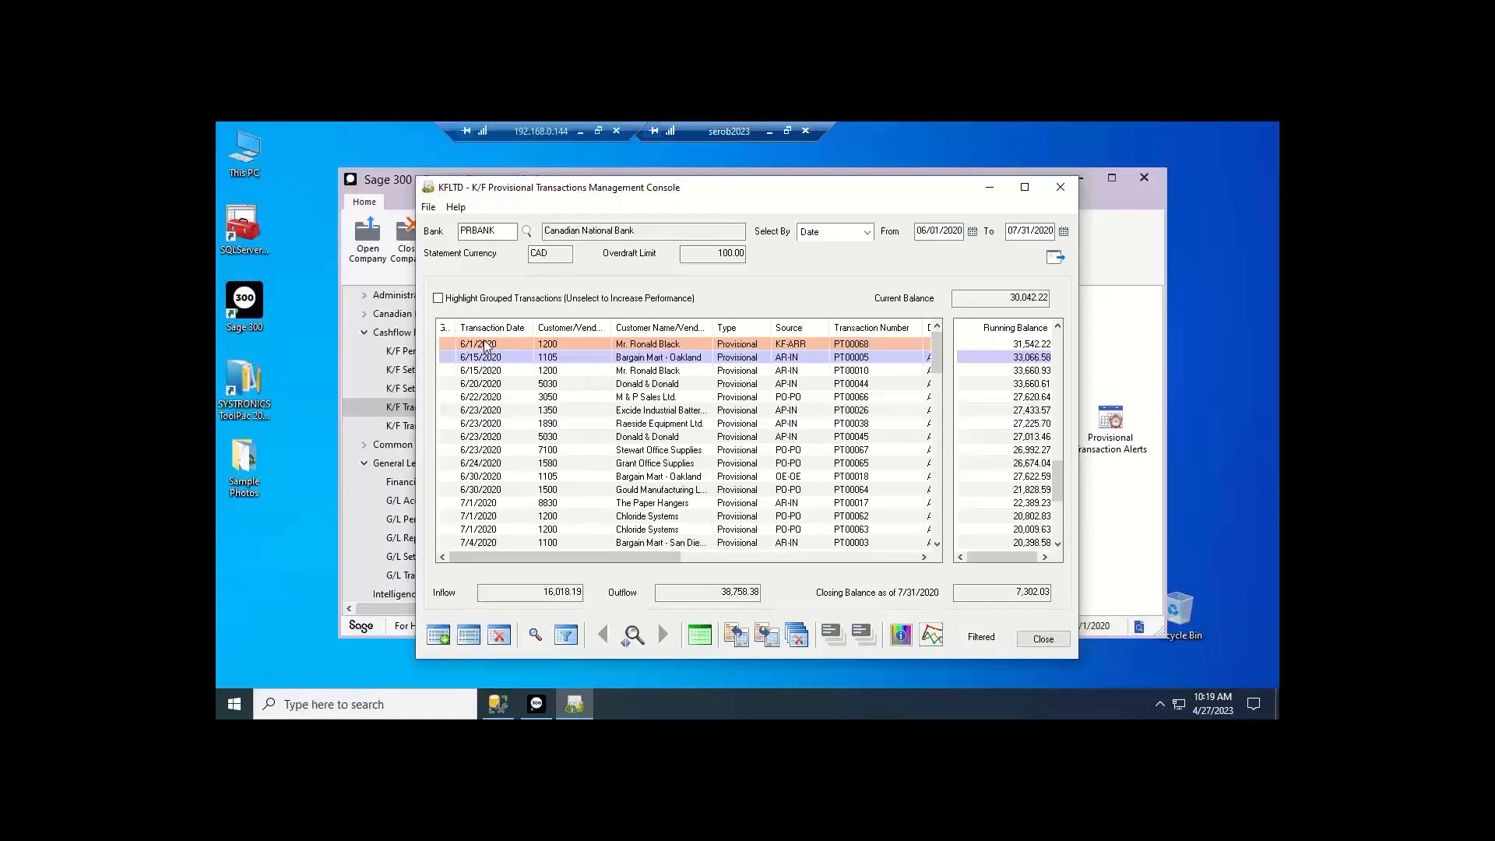
double_click(485, 344)
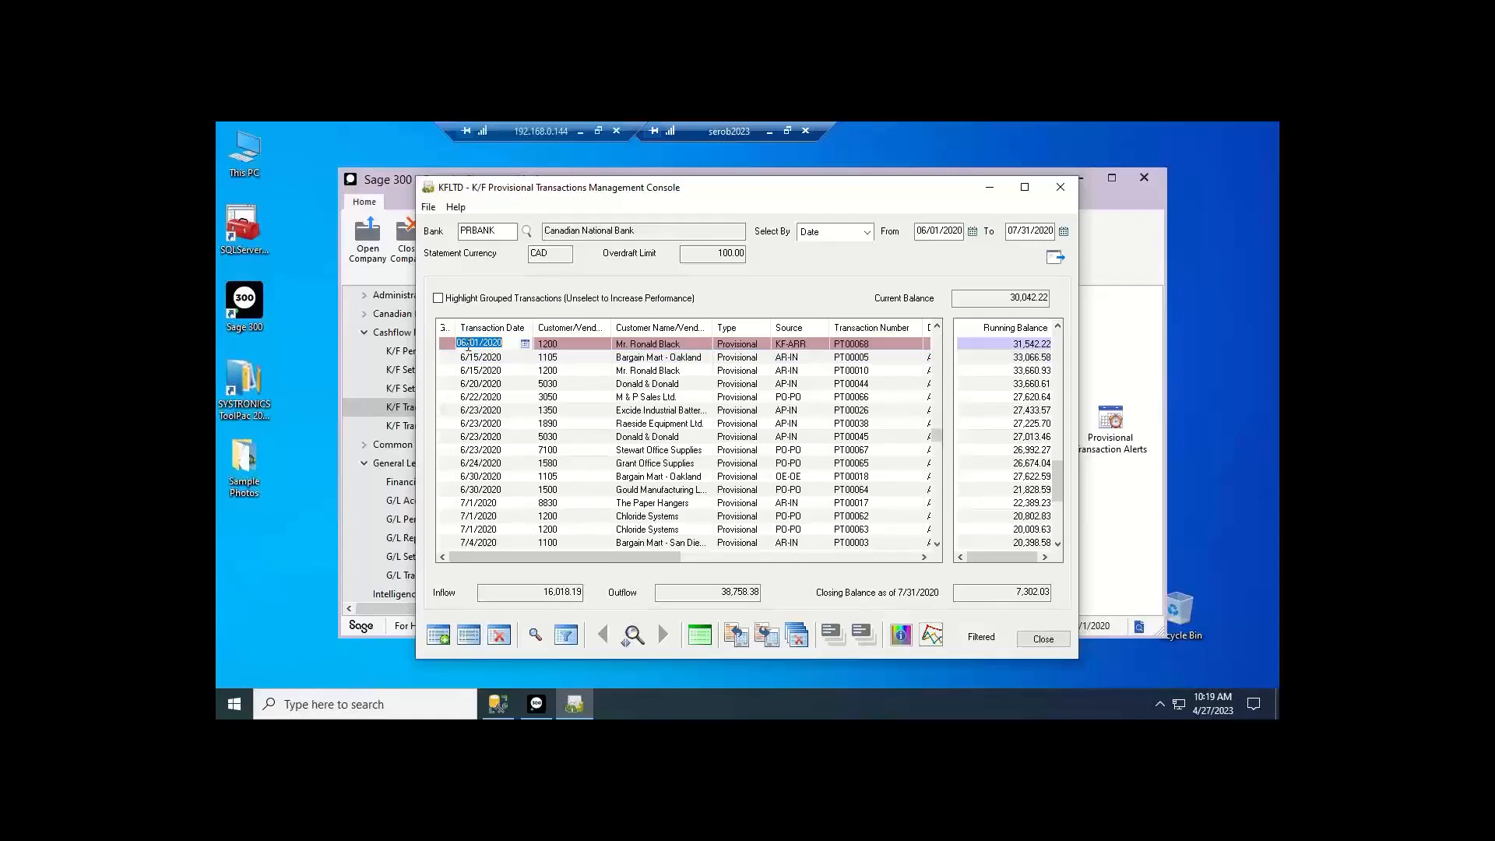
left_click(467, 345)
key("BackSpace")
type("7")
key("Return")
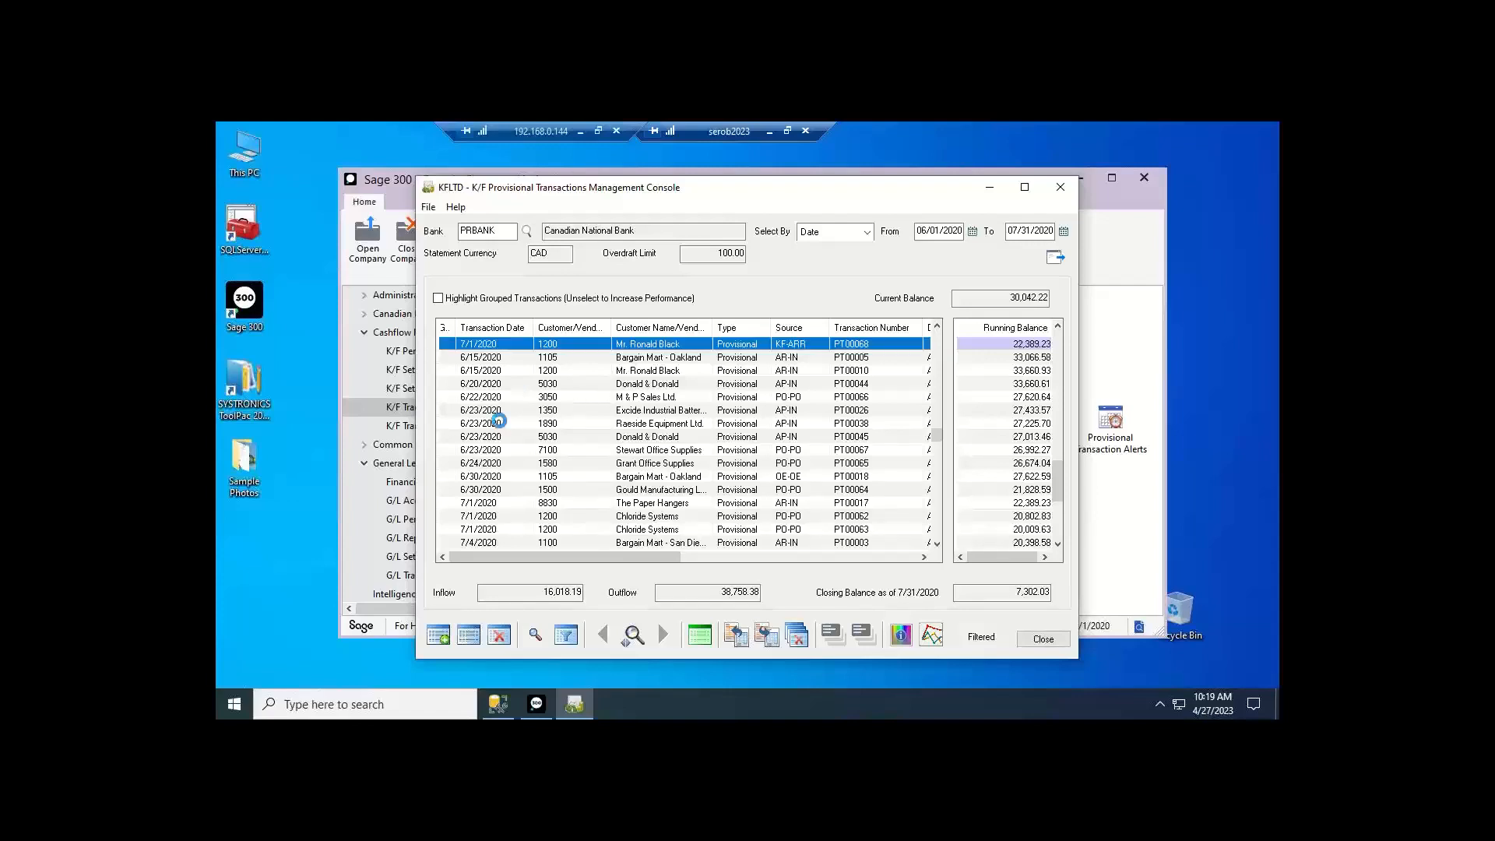
left_click(492, 411)
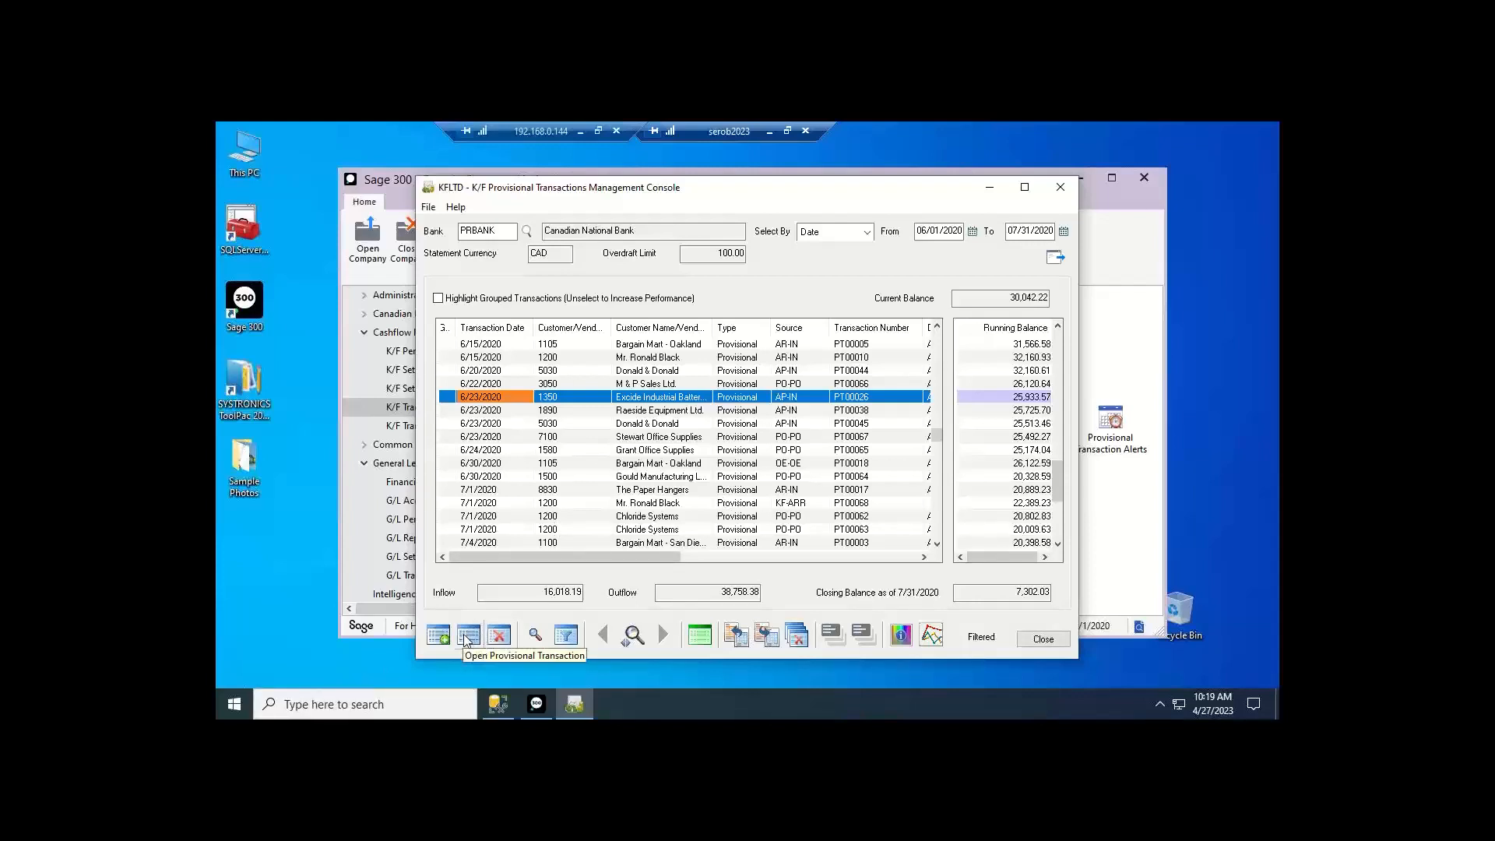
- Start a new business entry with the default customer's number and a 1,500.00 CAD receipt dated 7/1/2020
left_click(701, 637)
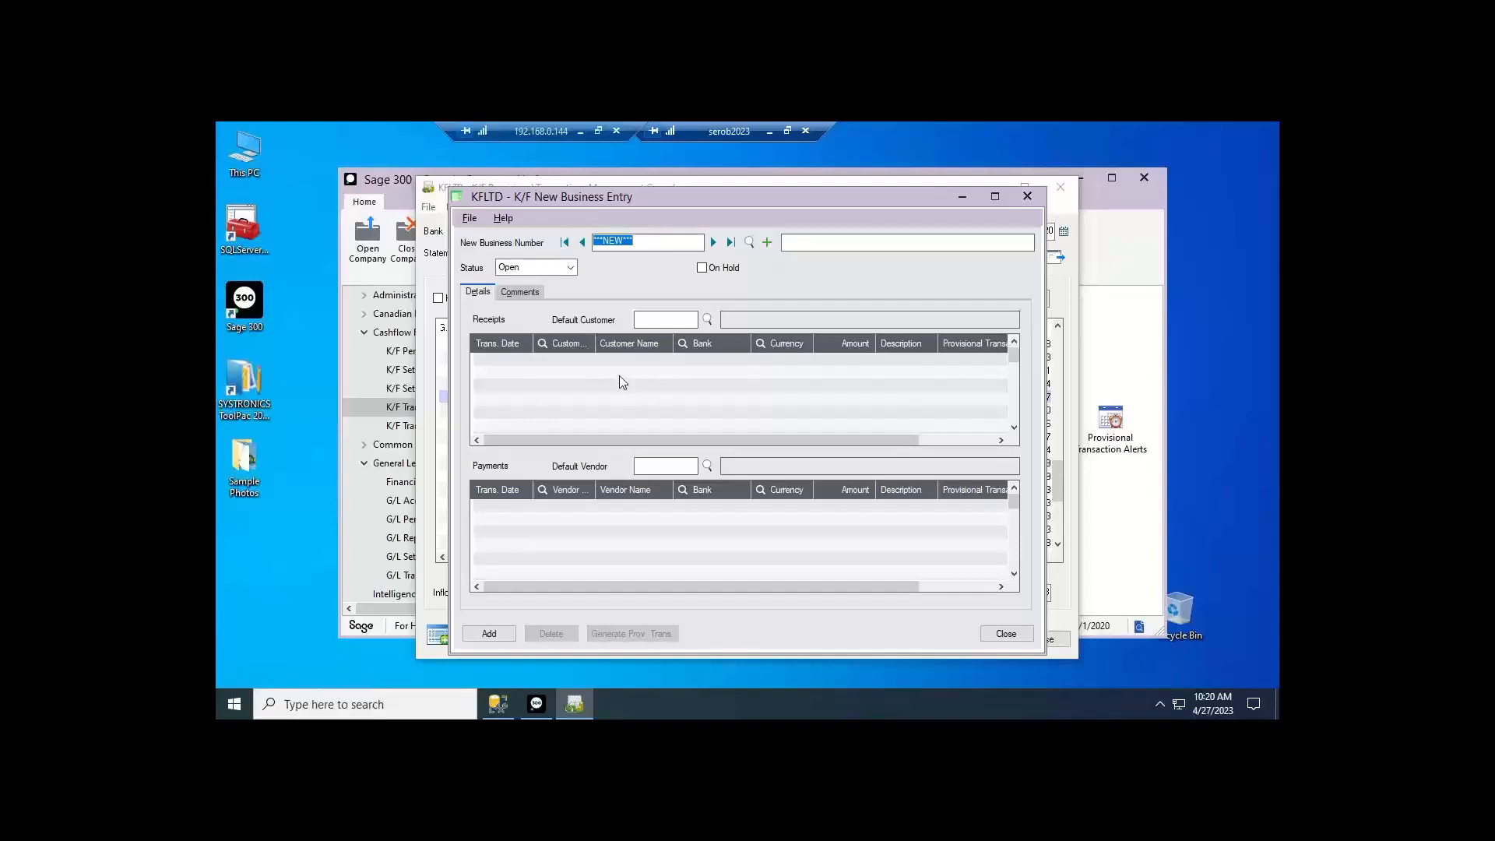
left_click(663, 319)
type("1200")
key("Tab")
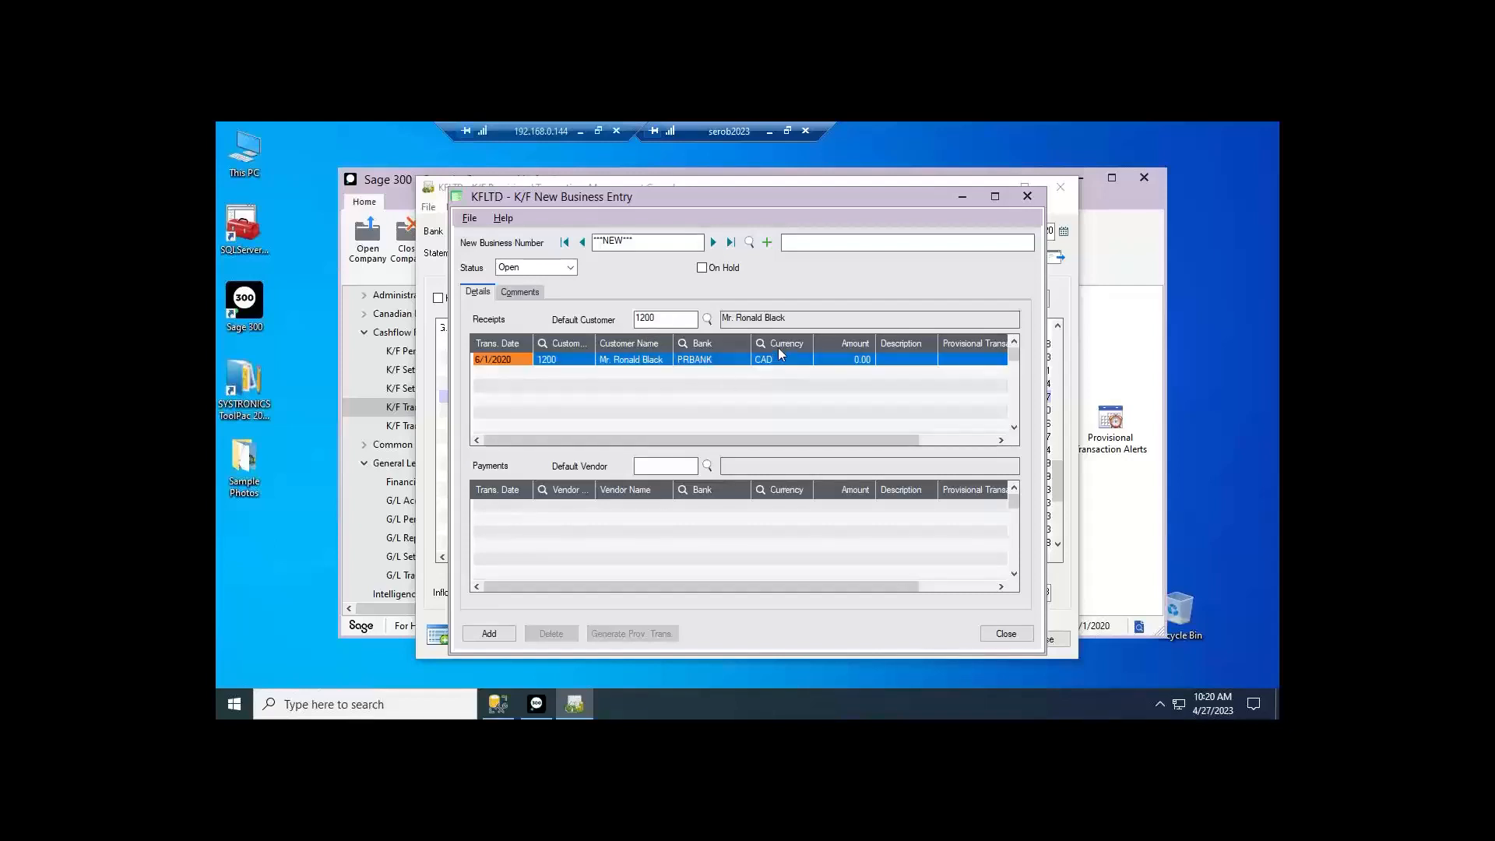
left_click(486, 362)
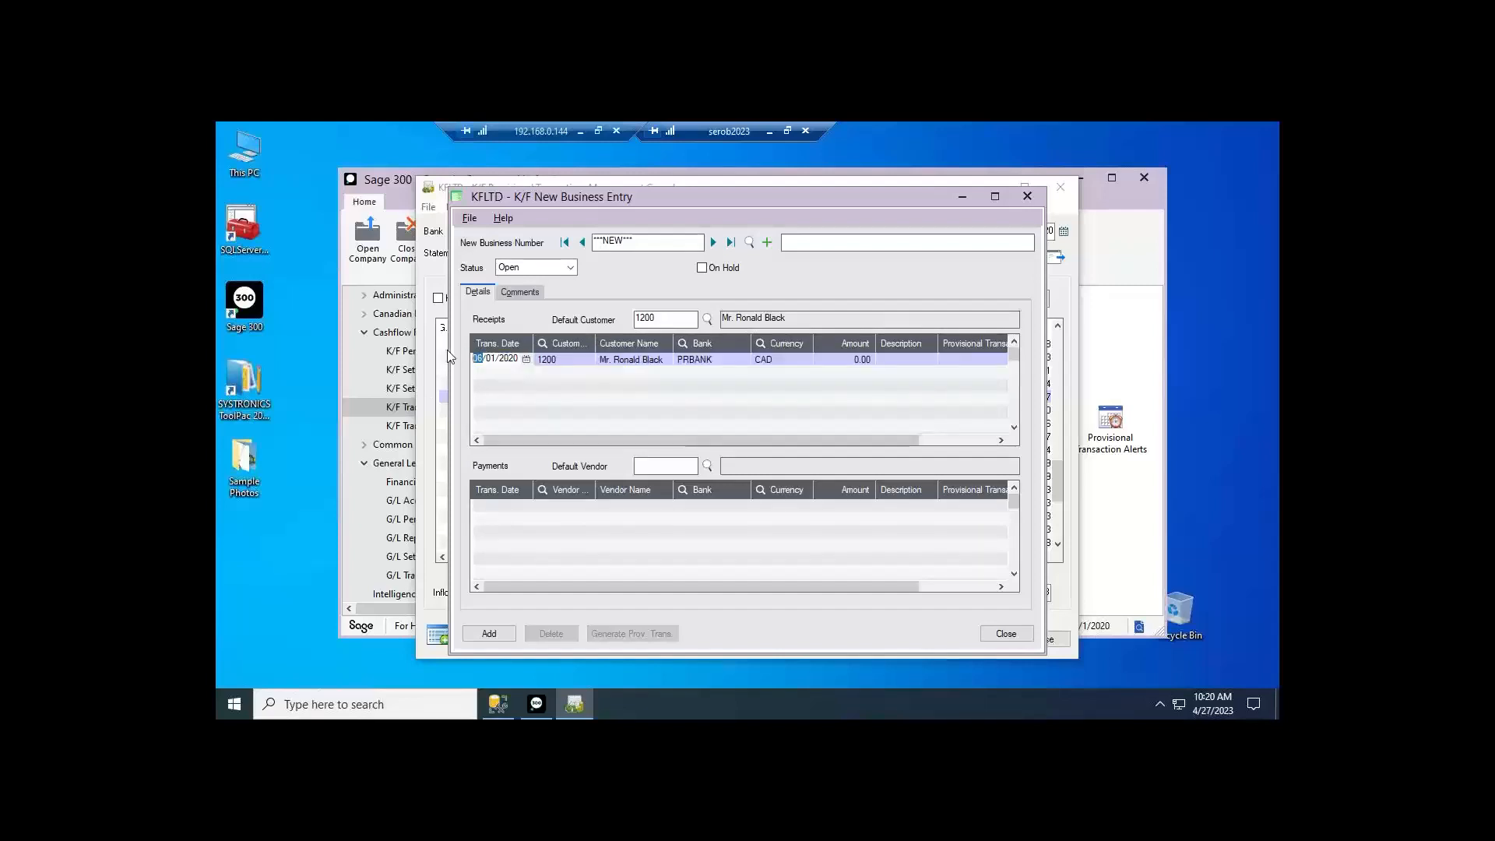
type("07")
left_click(839, 357)
type("1500")
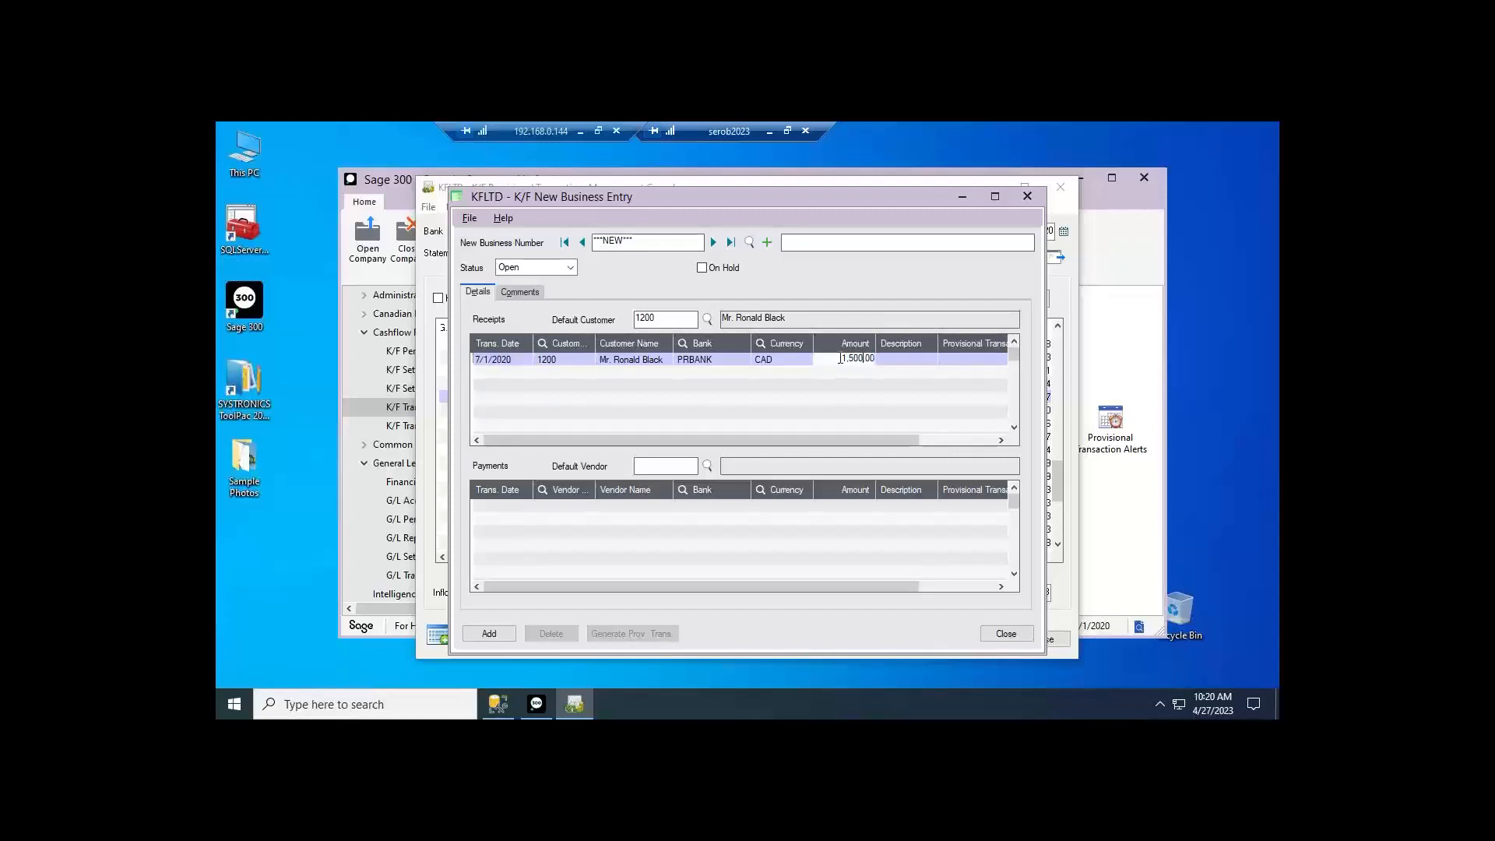
- Enter an 800.00 CAD payment dated 6/15/2020 in the new business entry, with Chloride Systems as default vendor
left_click(589, 536)
left_click(654, 465)
type("1200")
key("Tab")
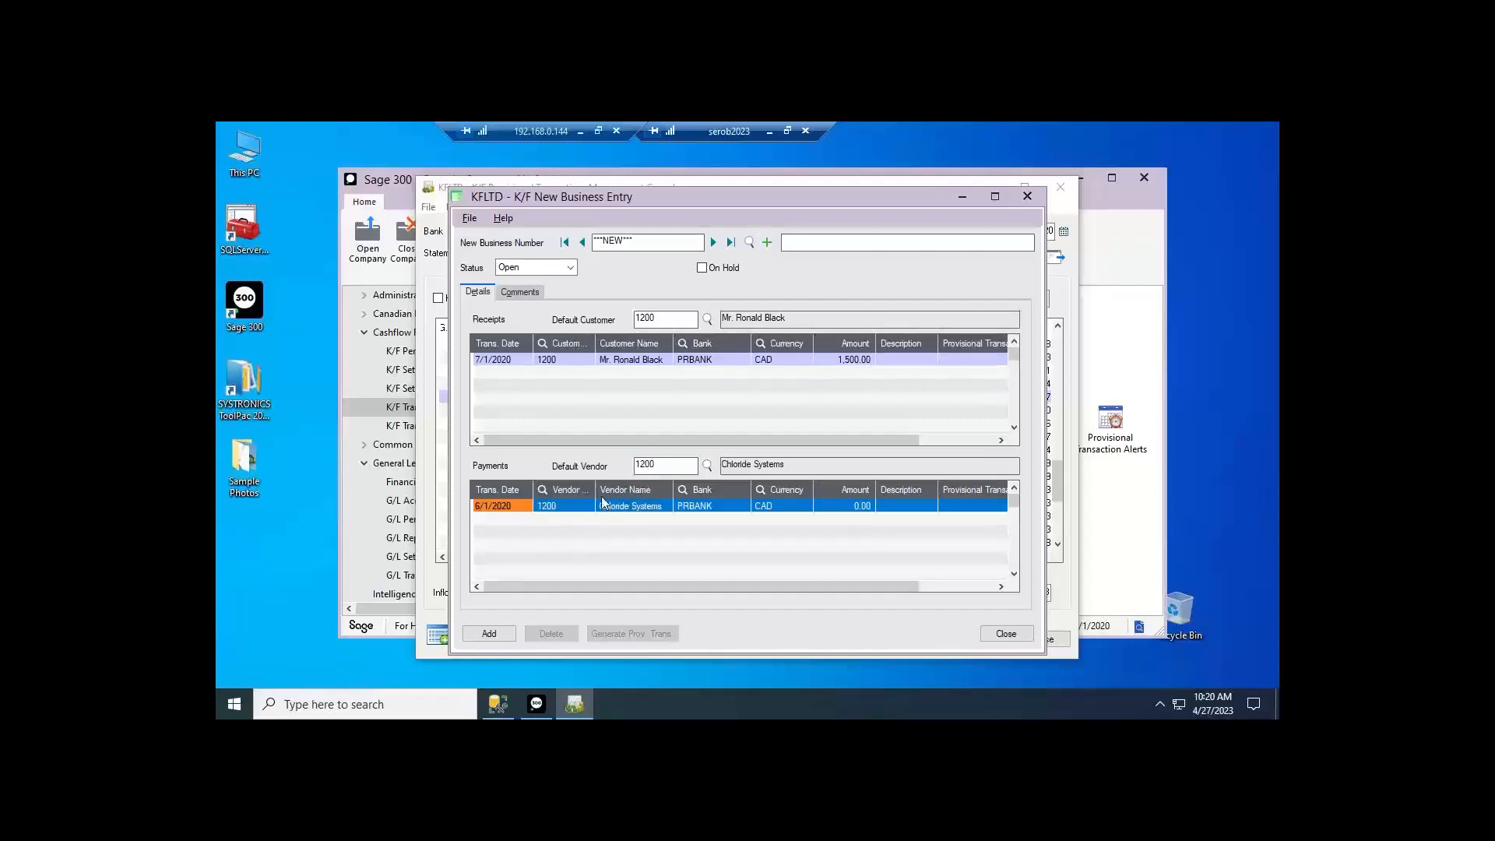
left_click(478, 507)
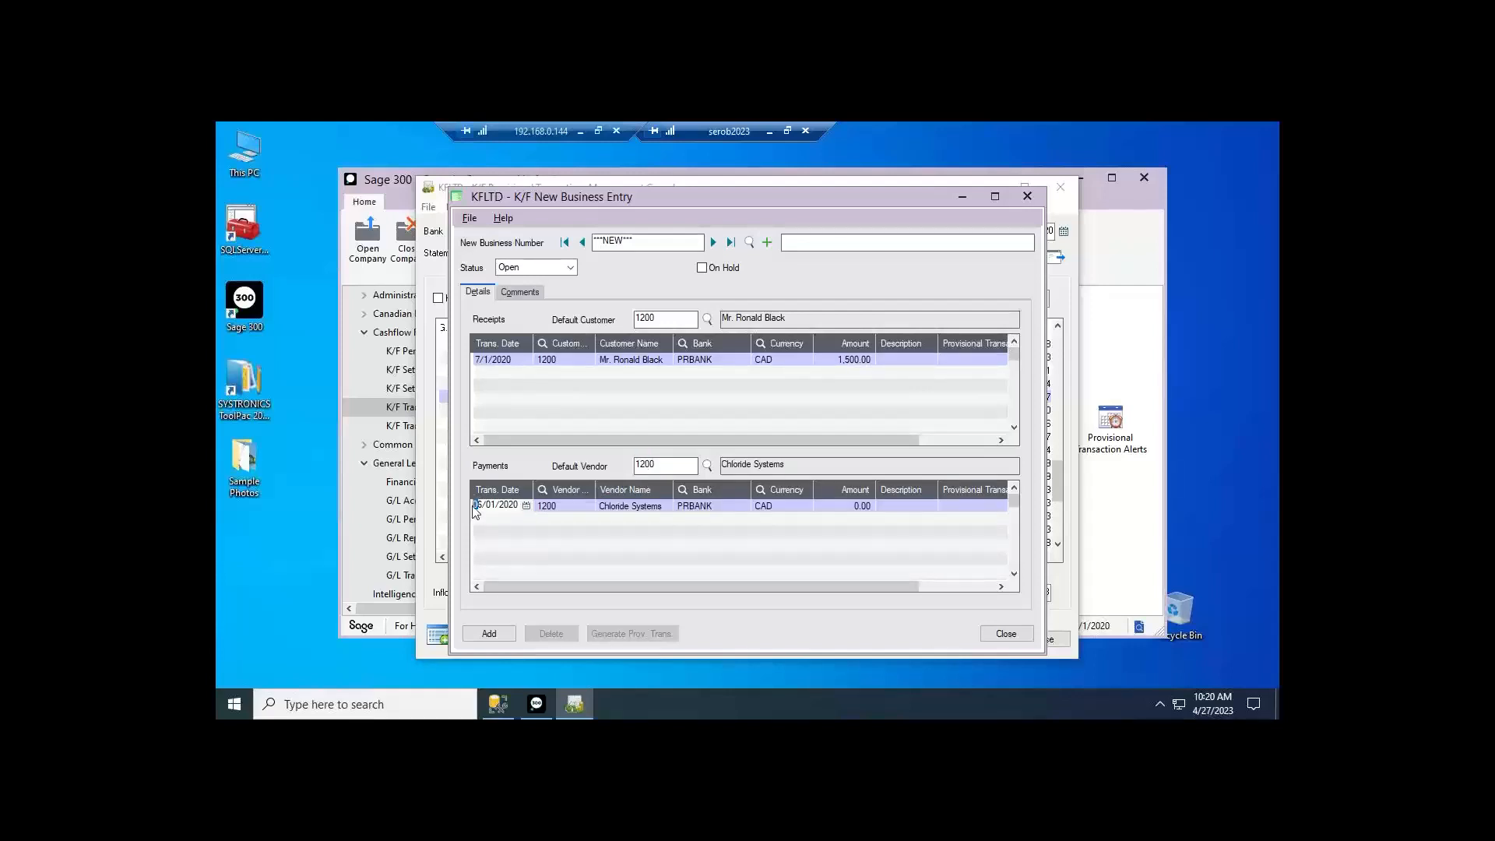
left_click_drag(483, 506, 497, 506)
type("15")
left_click(858, 506)
type("8,000")
key("BackSpace")
key("Return")
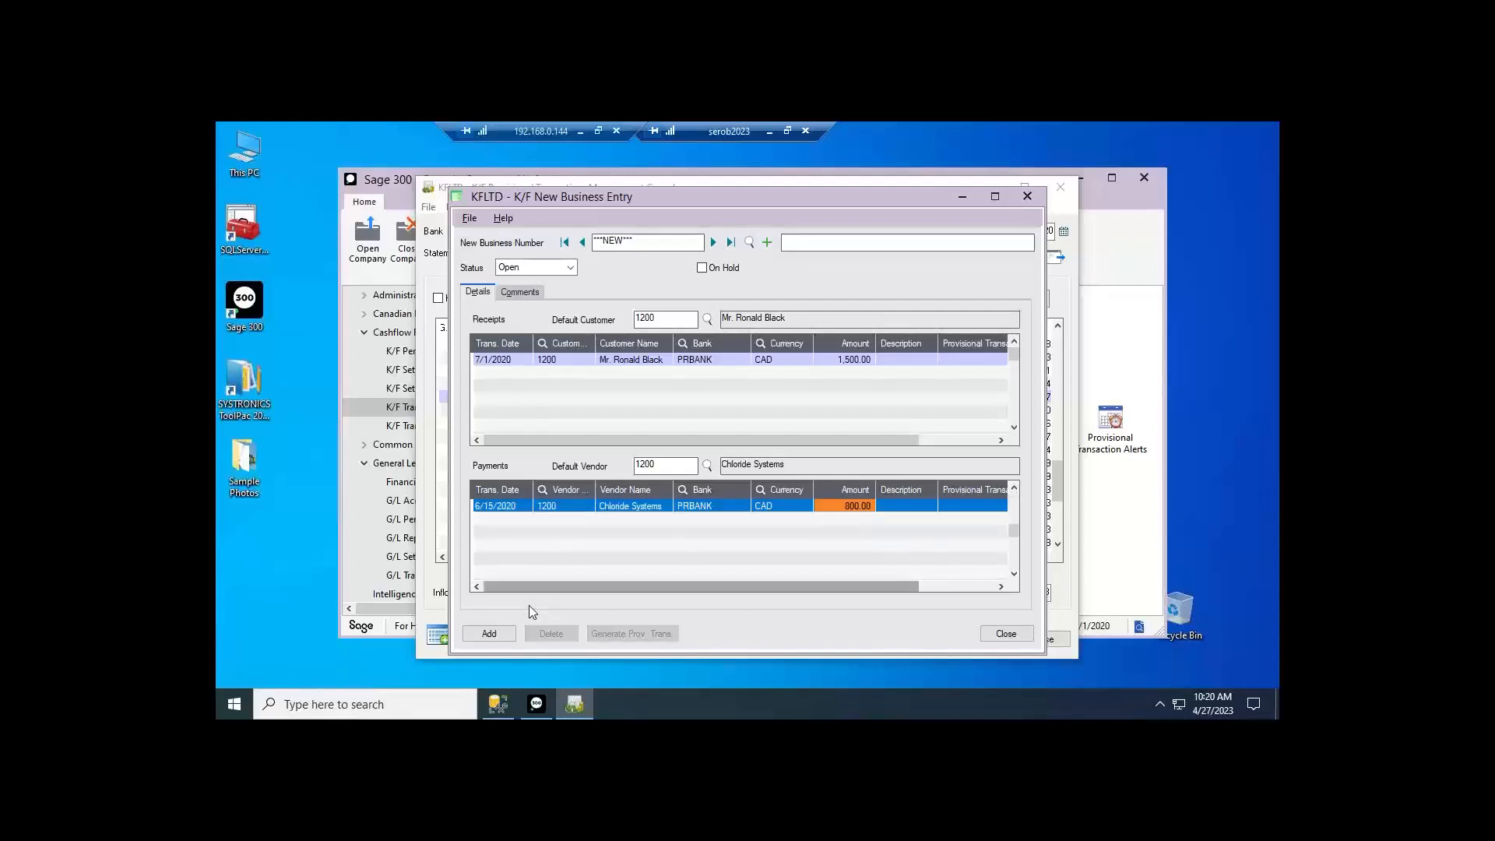
- Add the new business entry, generate its provisional transactions and return to the console
left_click(486, 634)
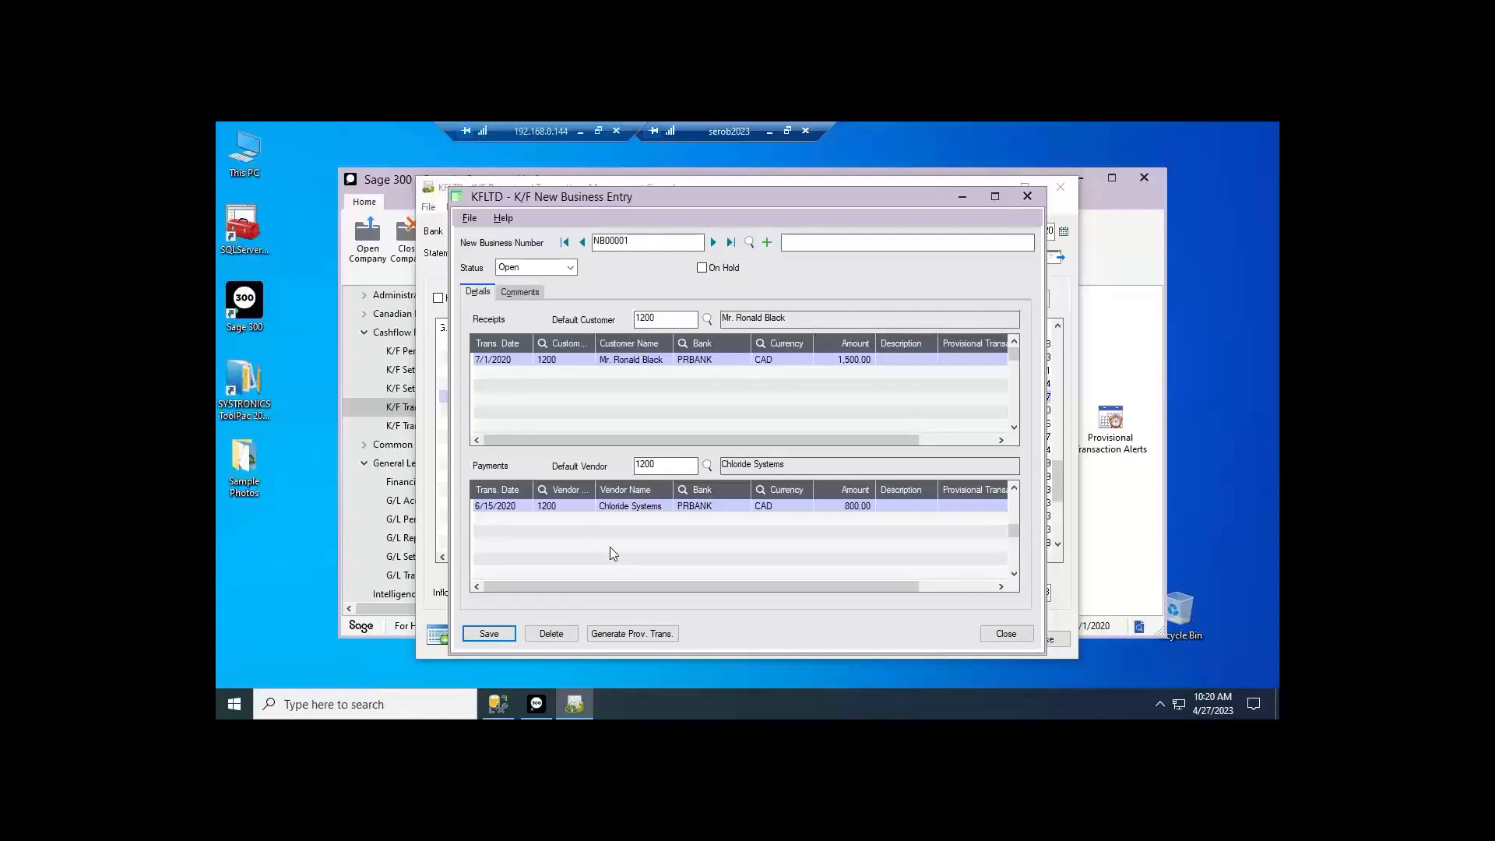
left_click(634, 634)
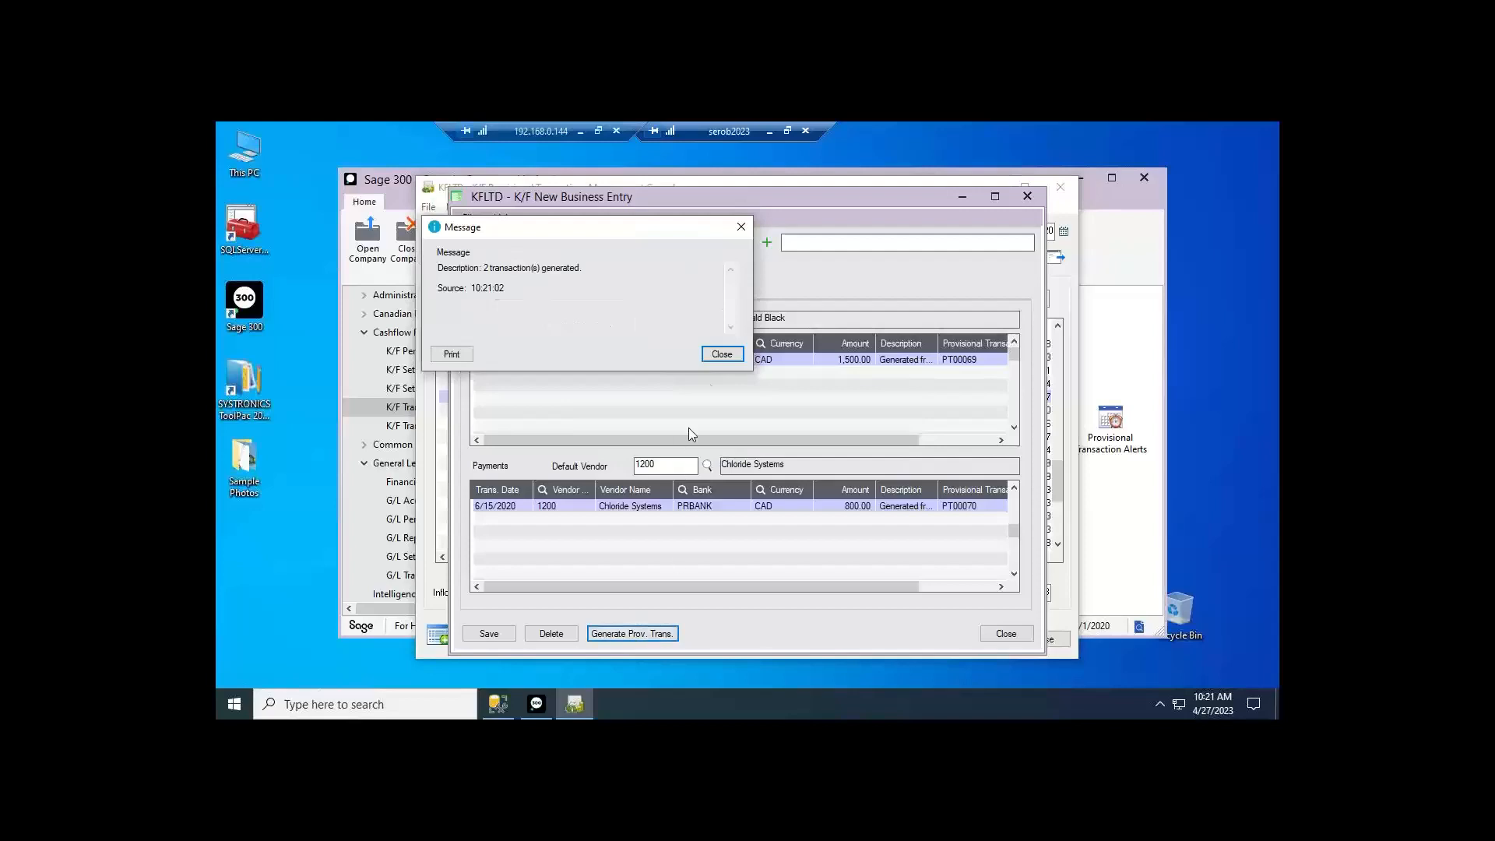
left_click(717, 356)
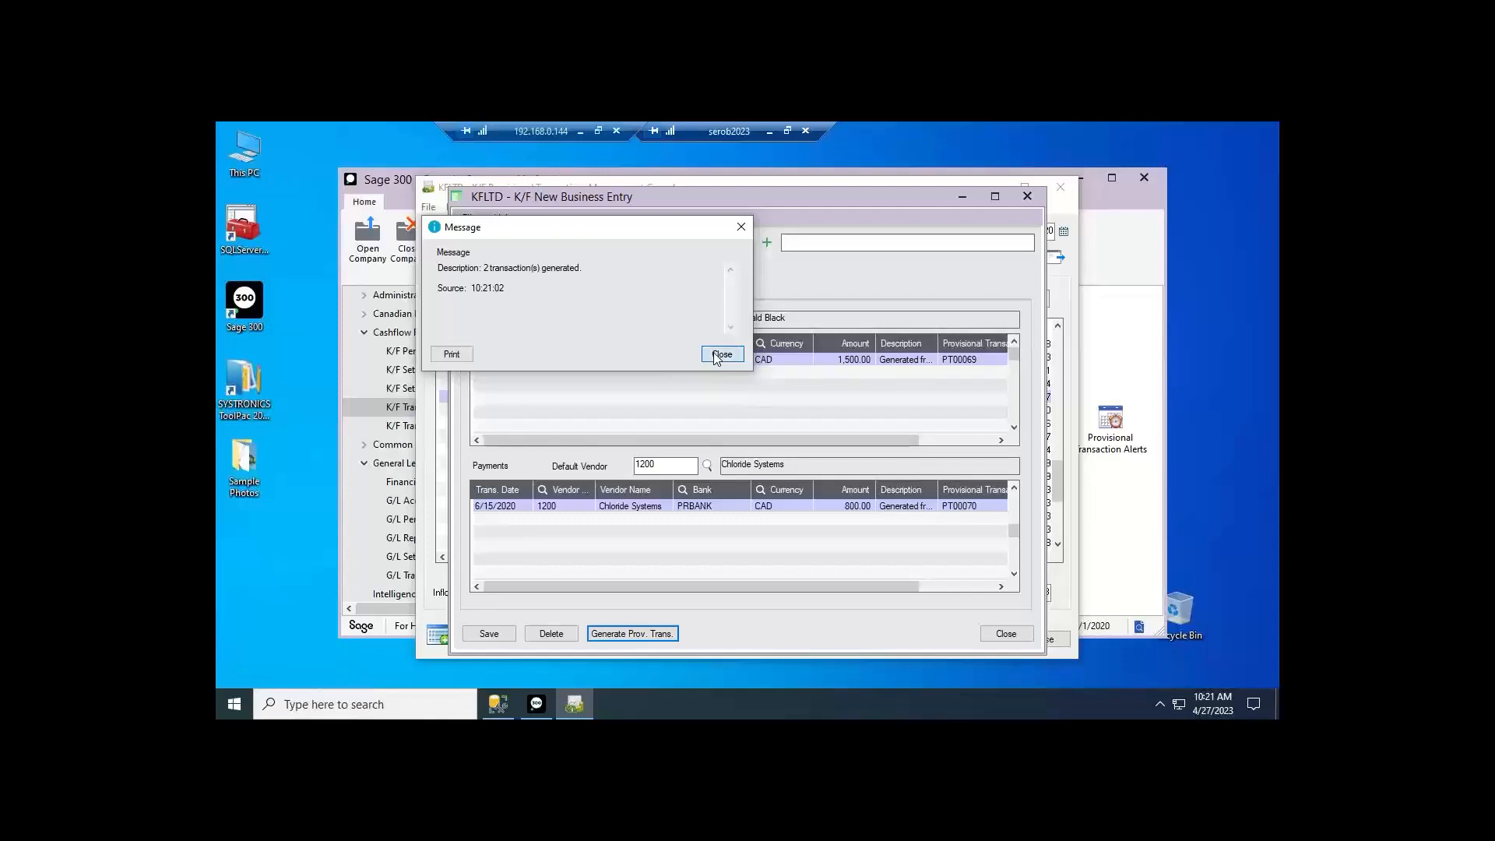
left_click(994, 636)
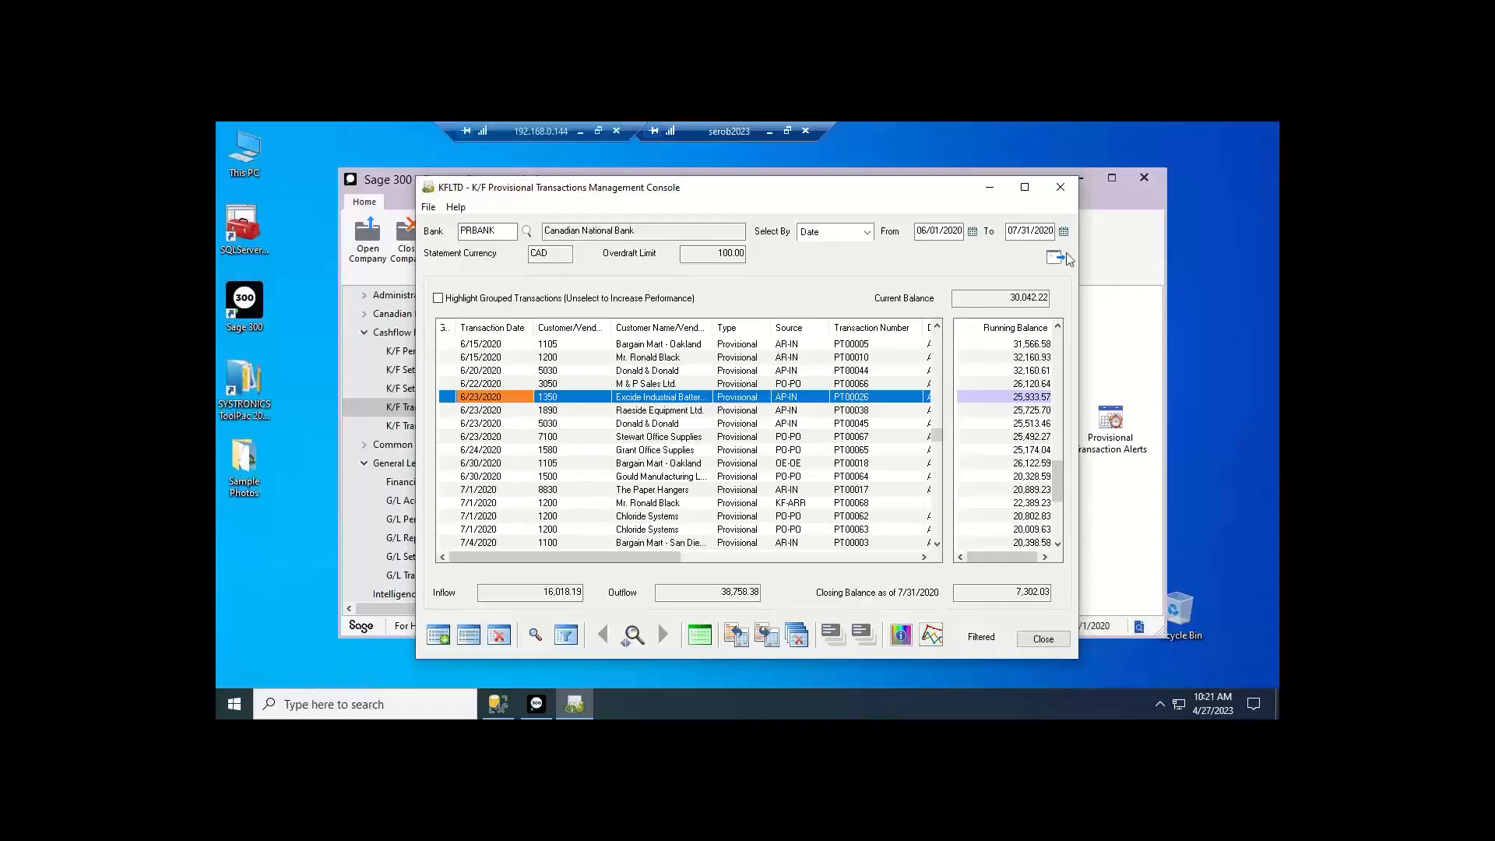
- Start a K/F recurring transaction with code R, description Rental Expenses and the WEEKLY schedule
left_click(1130, 336)
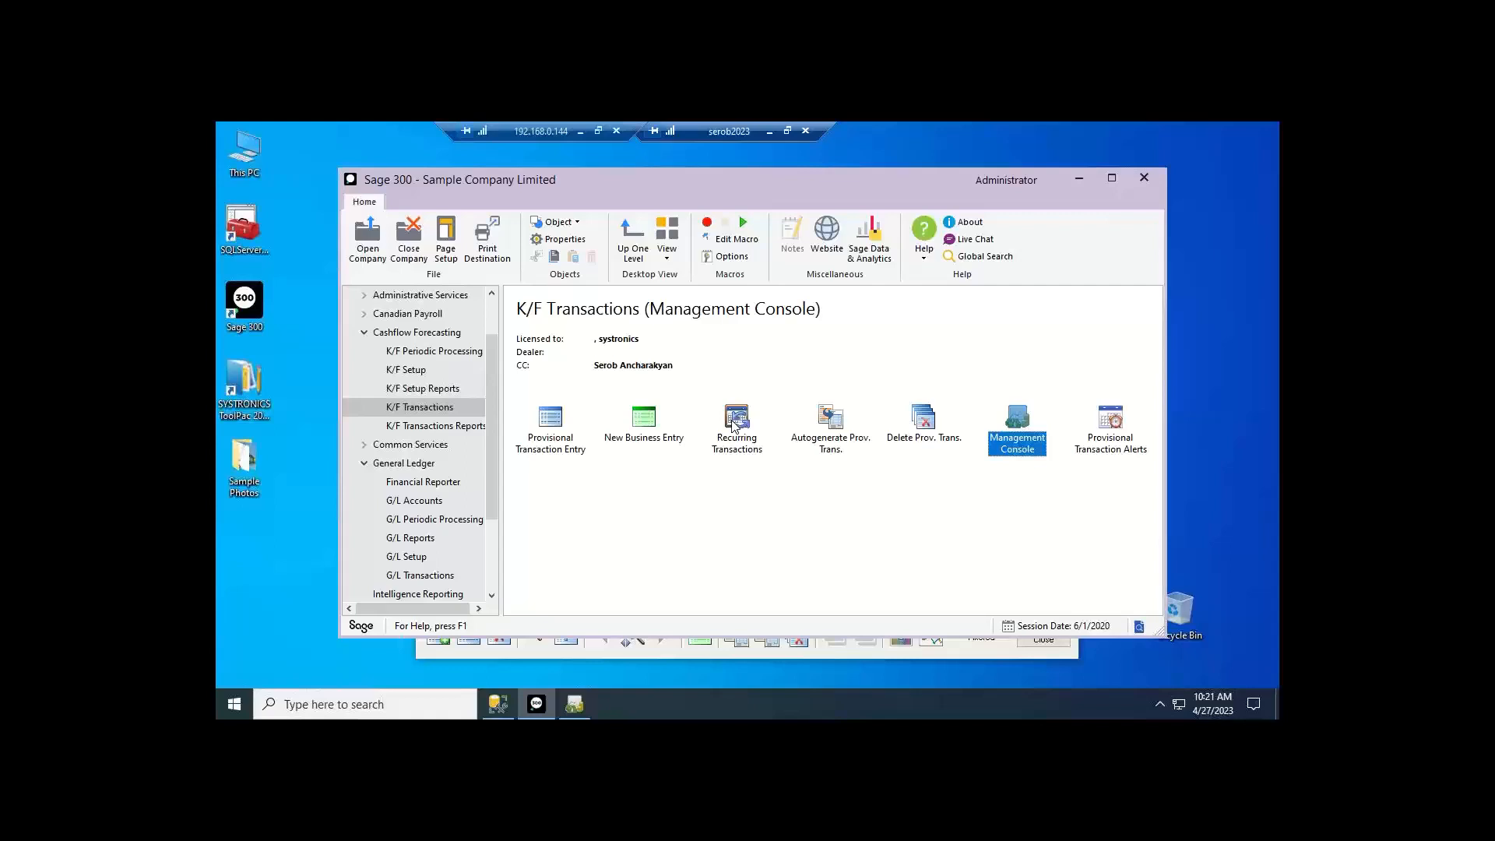
double_click(732, 424)
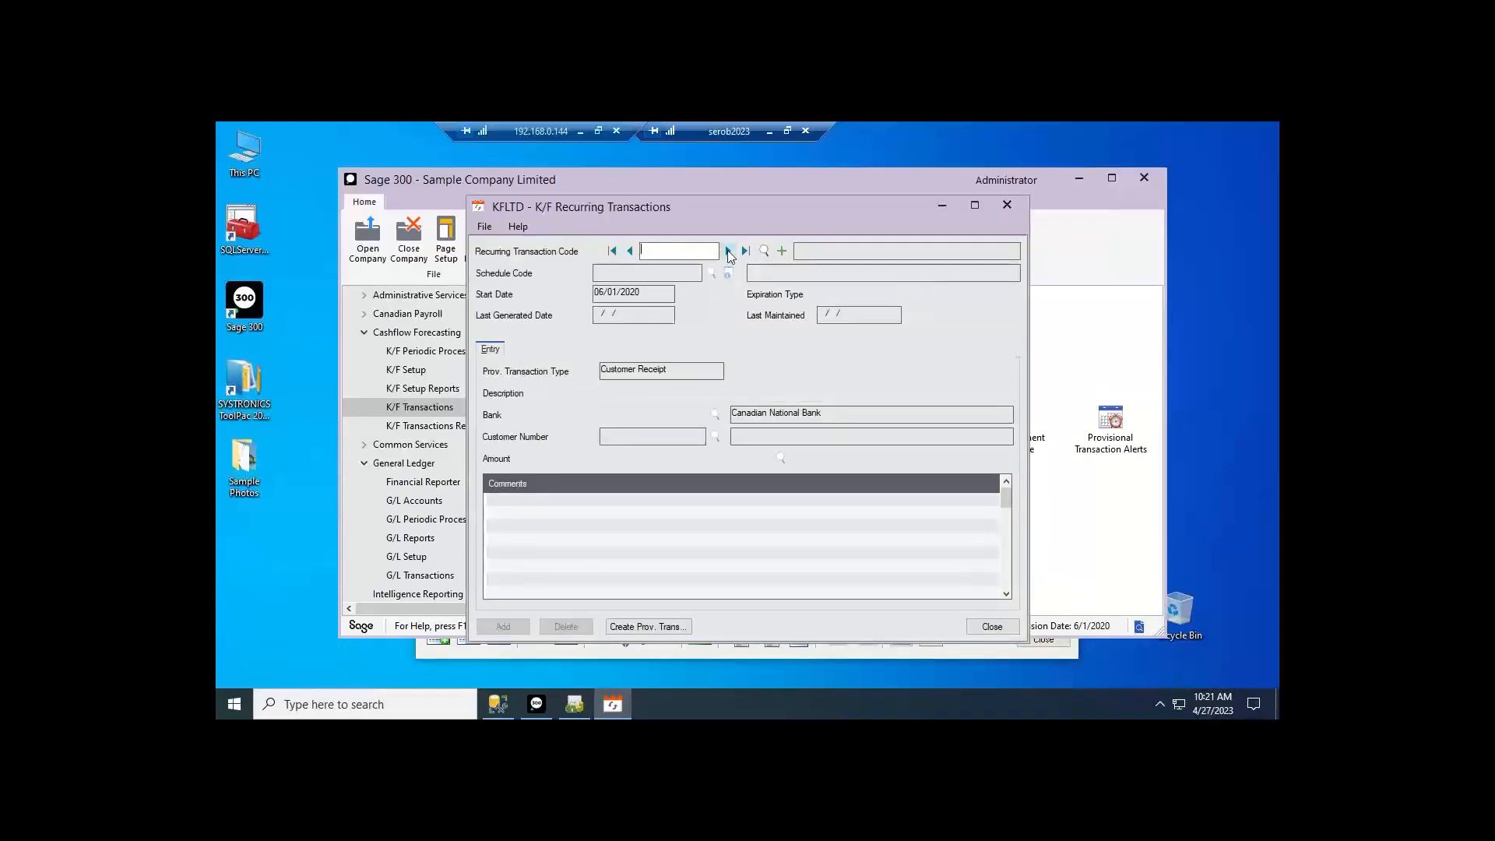
type("R")
key("Tab")
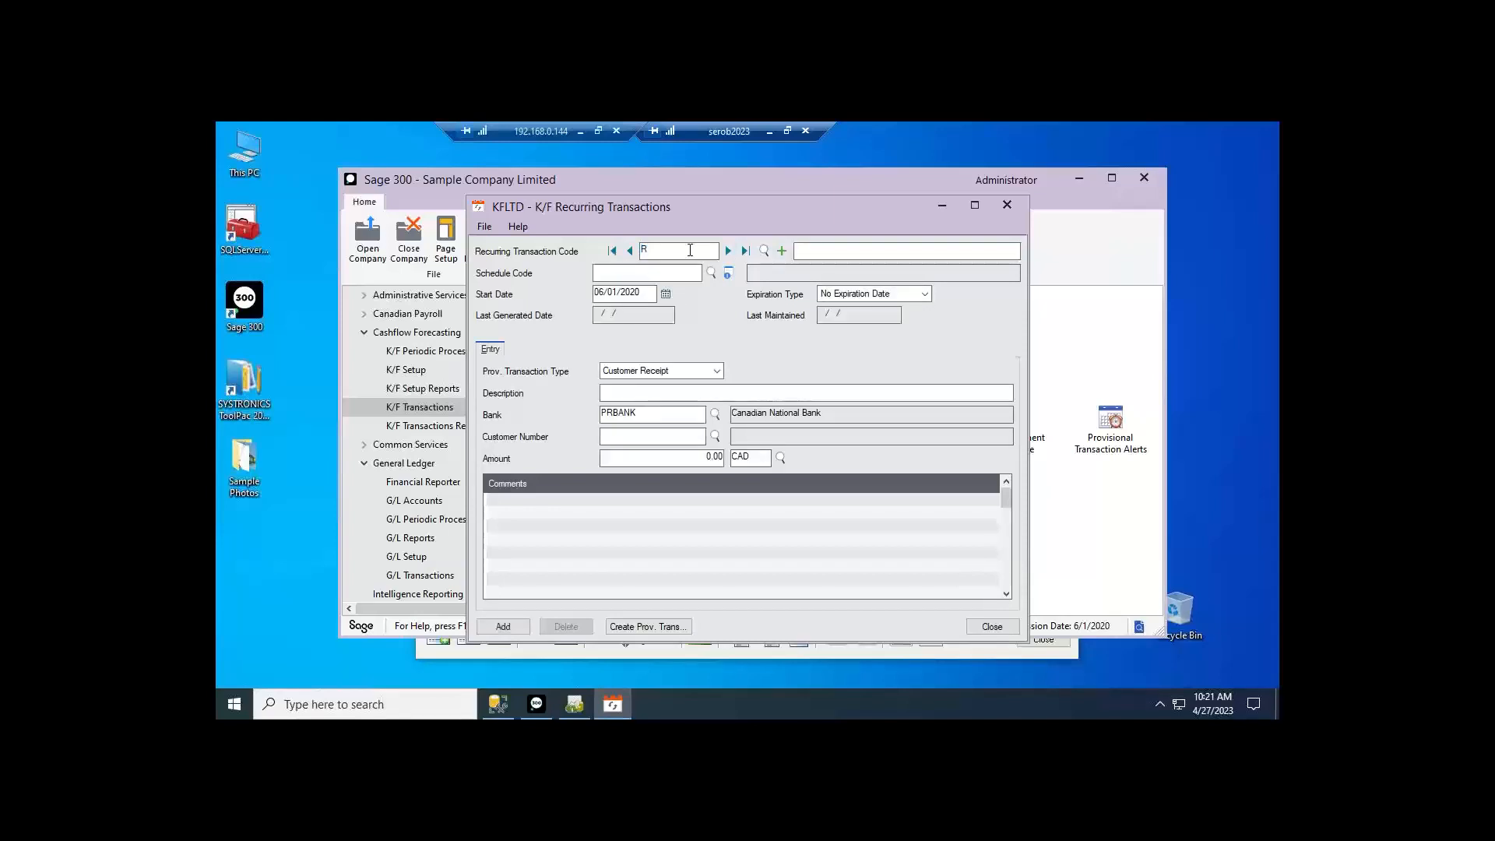
left_click(825, 251)
type("Rental Expenses")
left_click(710, 269)
left_click(409, 358)
double_click(410, 358)
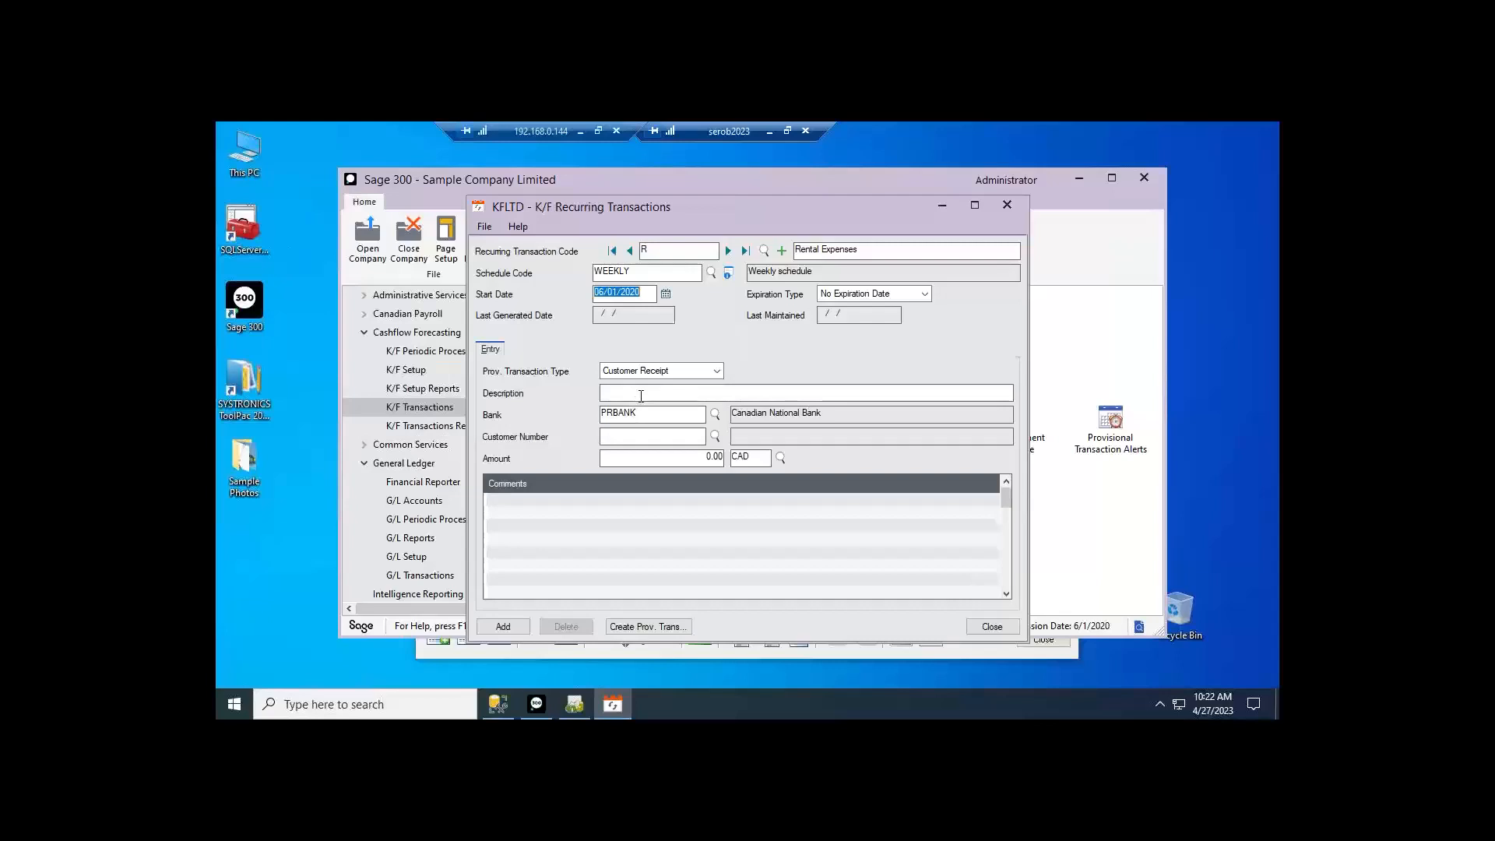
- Make the recurring transaction a Vendor Payment of 500.00 CAD to Coastal Heating of Ottawa and add it
left_click(683, 371)
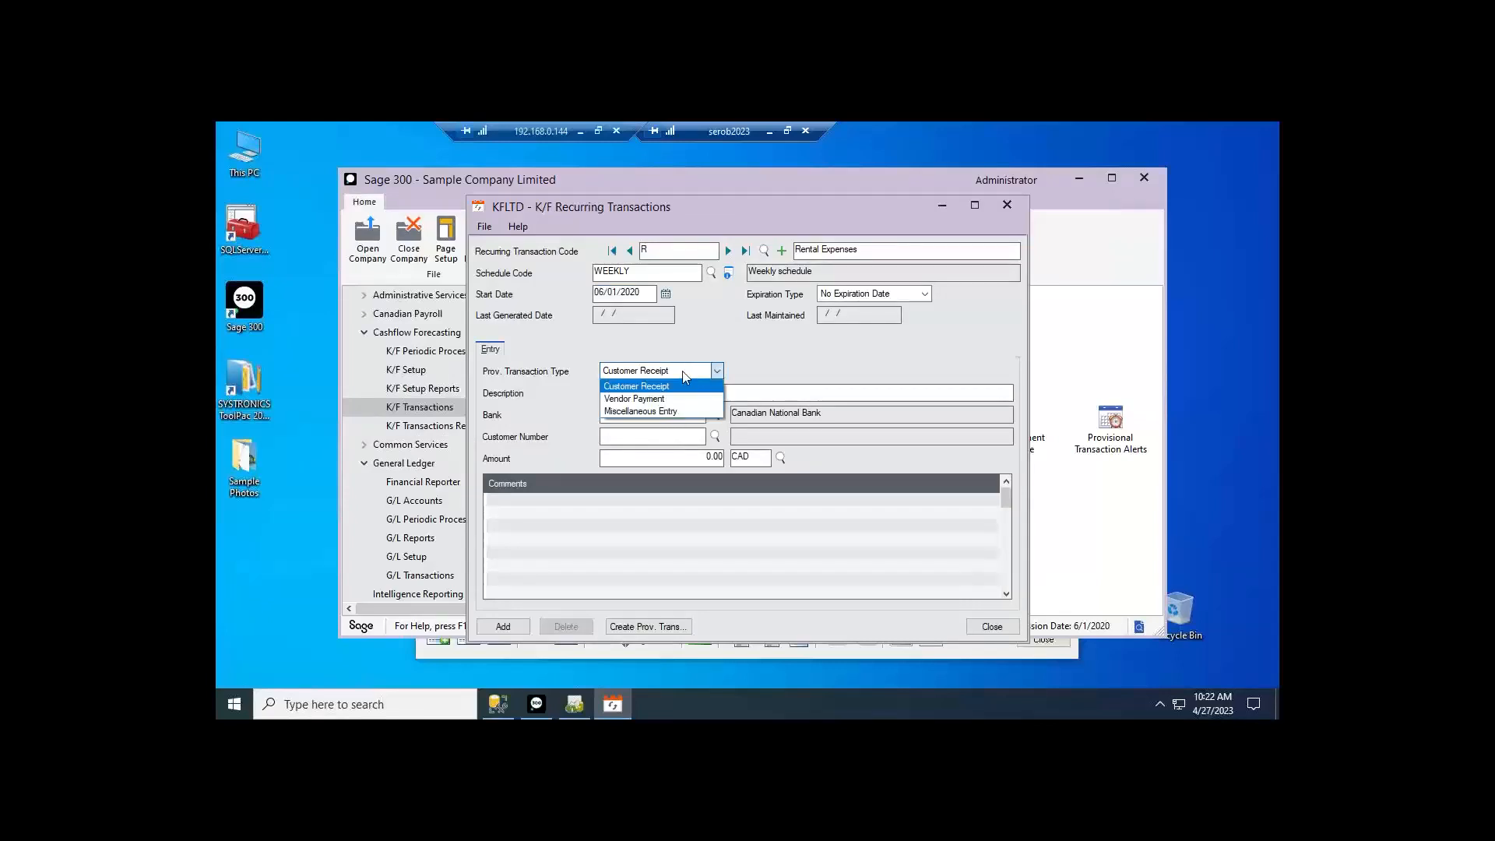
left_click(643, 401)
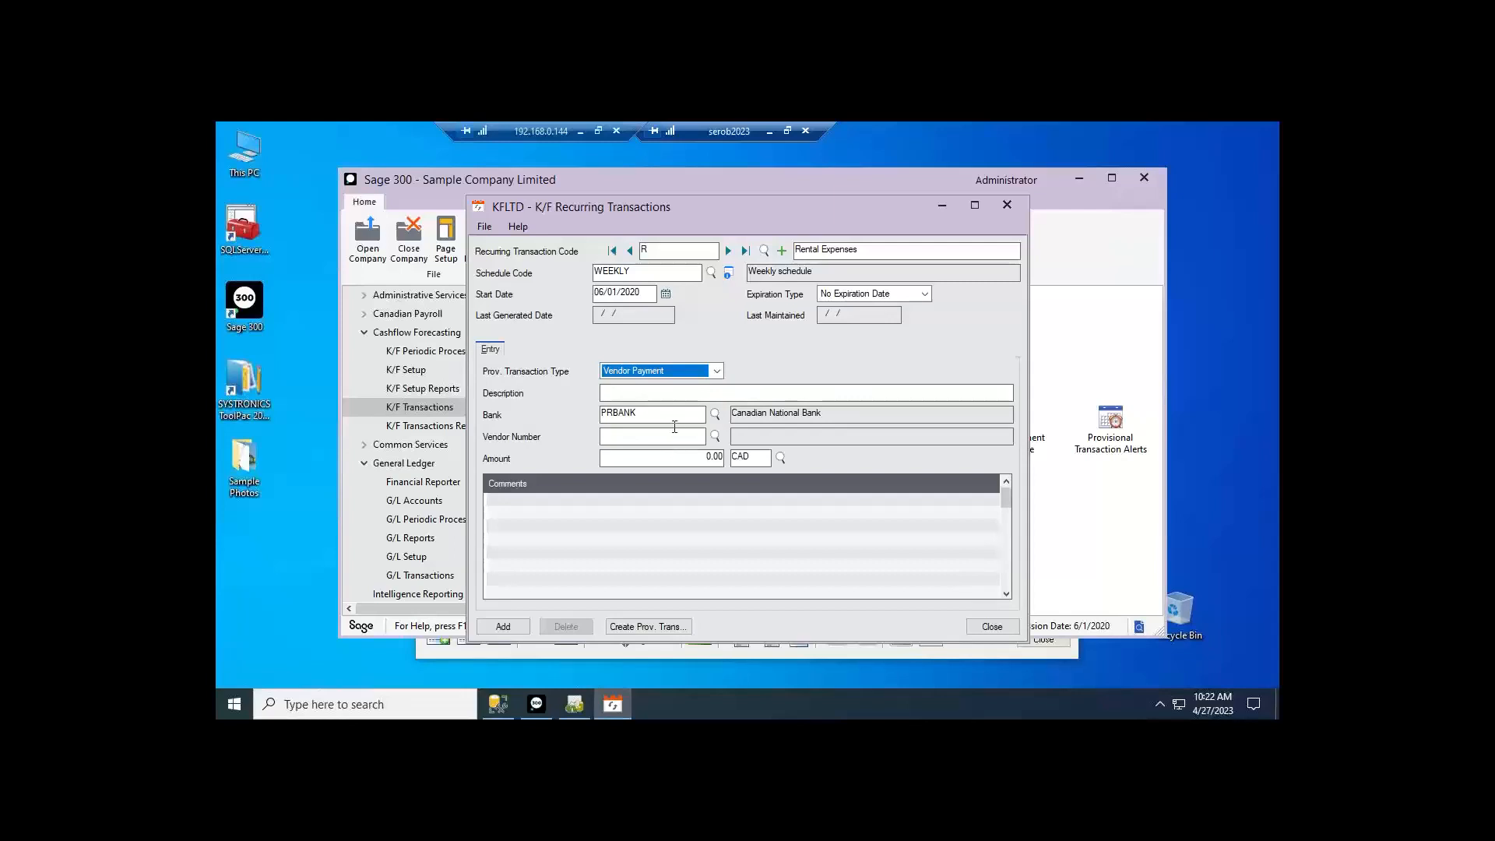
left_click(675, 434)
type("1400")
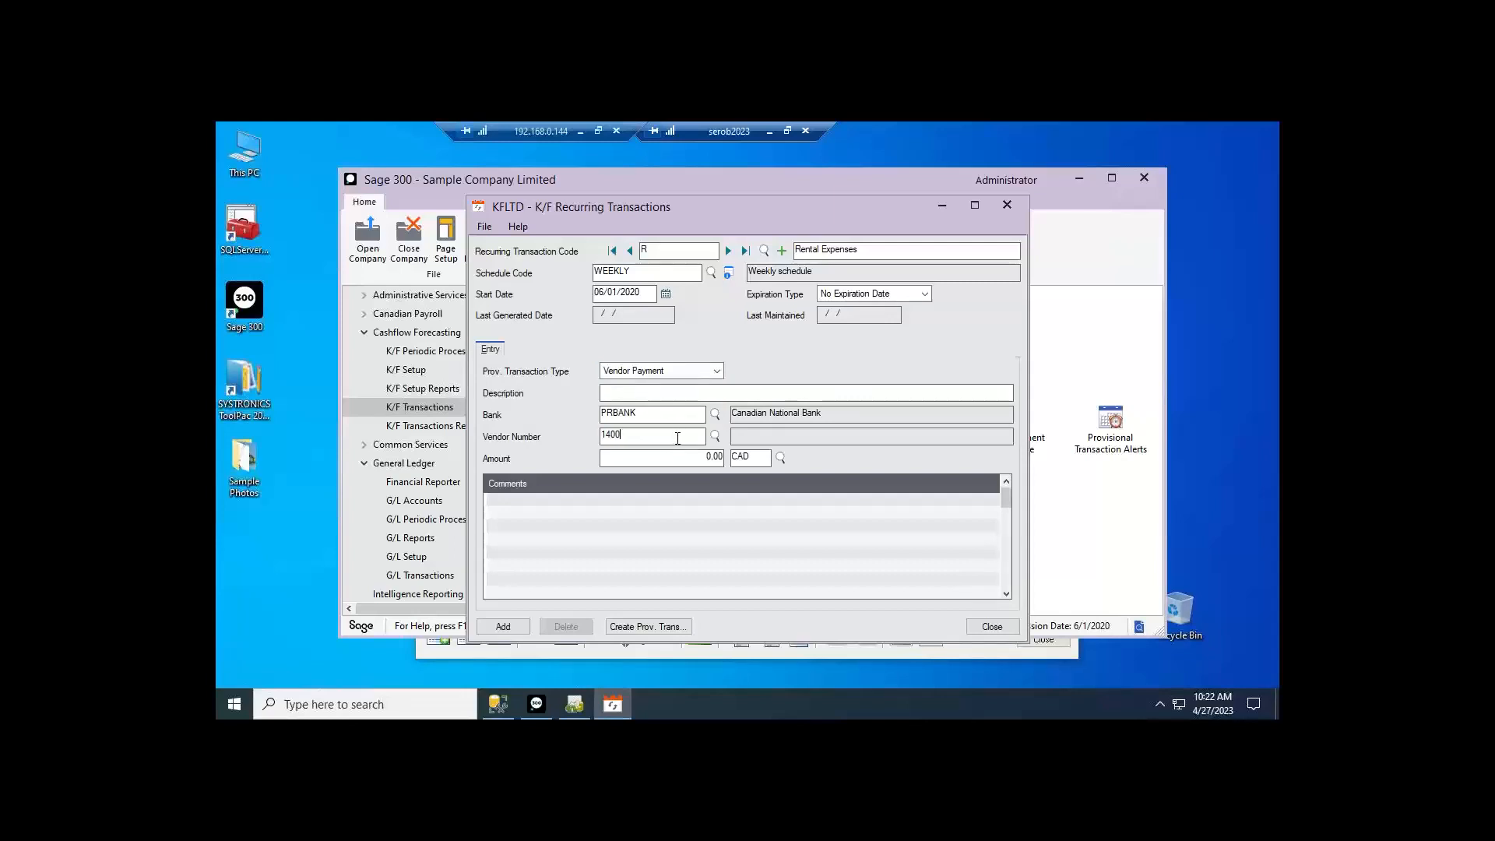
left_click(695, 460)
type("500")
left_click(512, 626)
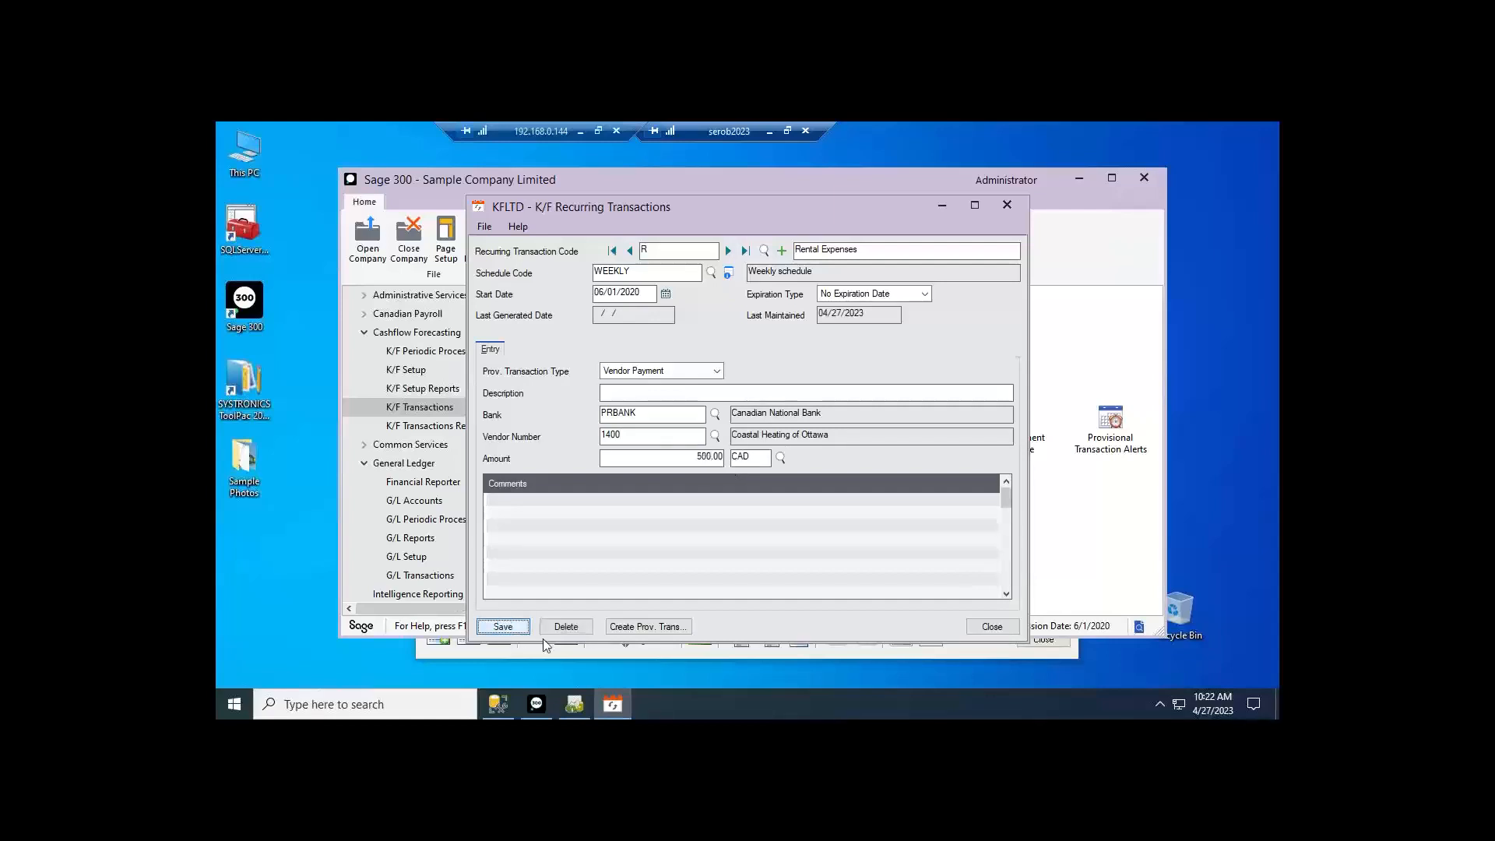
- Create the provisional transaction for recurring code R's next schedule, then return to the Provisional Transactions Management Console
left_click(649, 625)
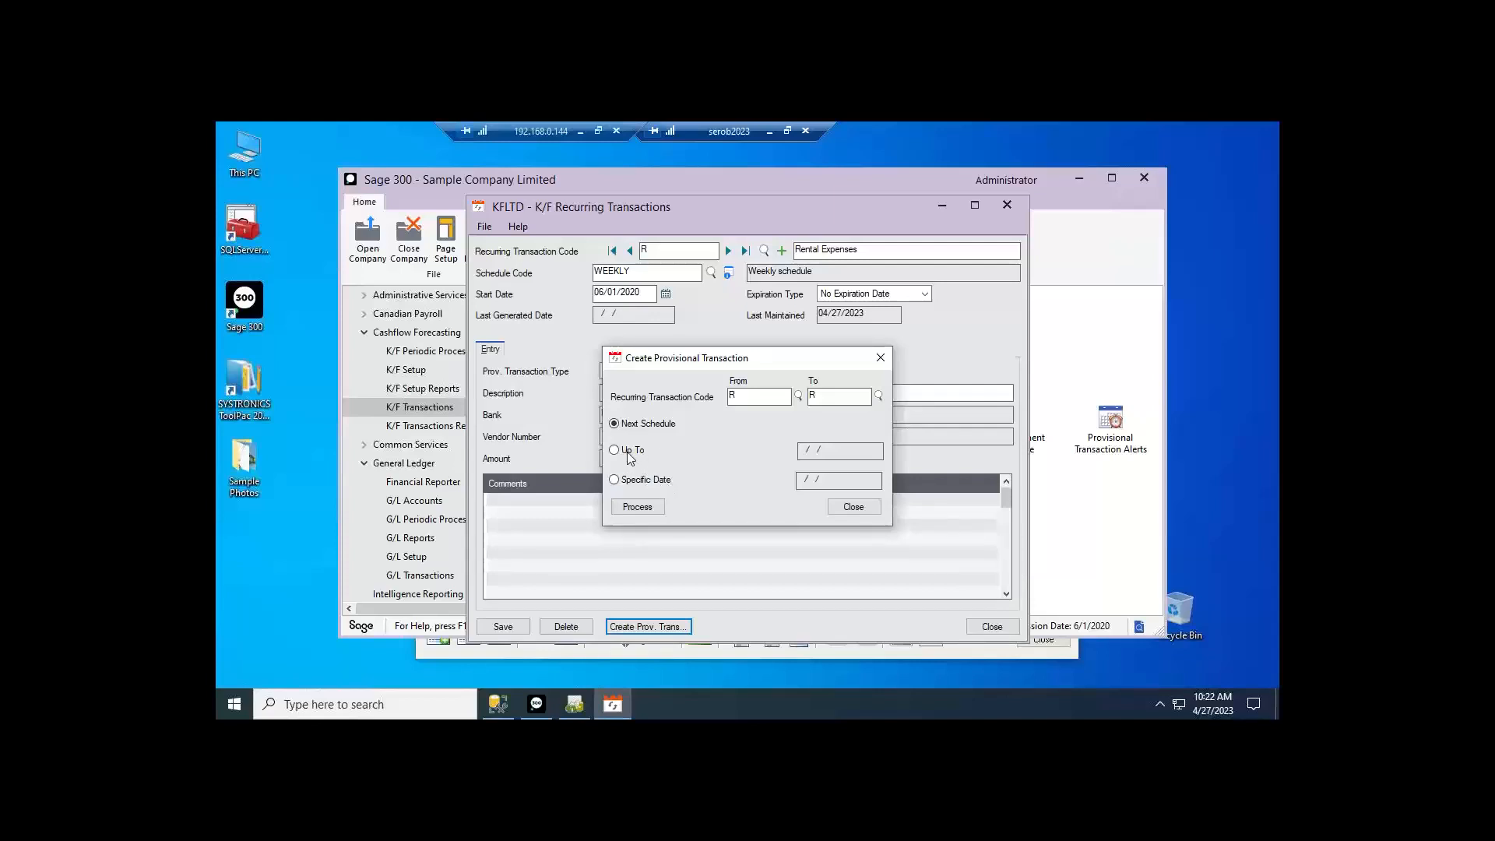
left_click(643, 508)
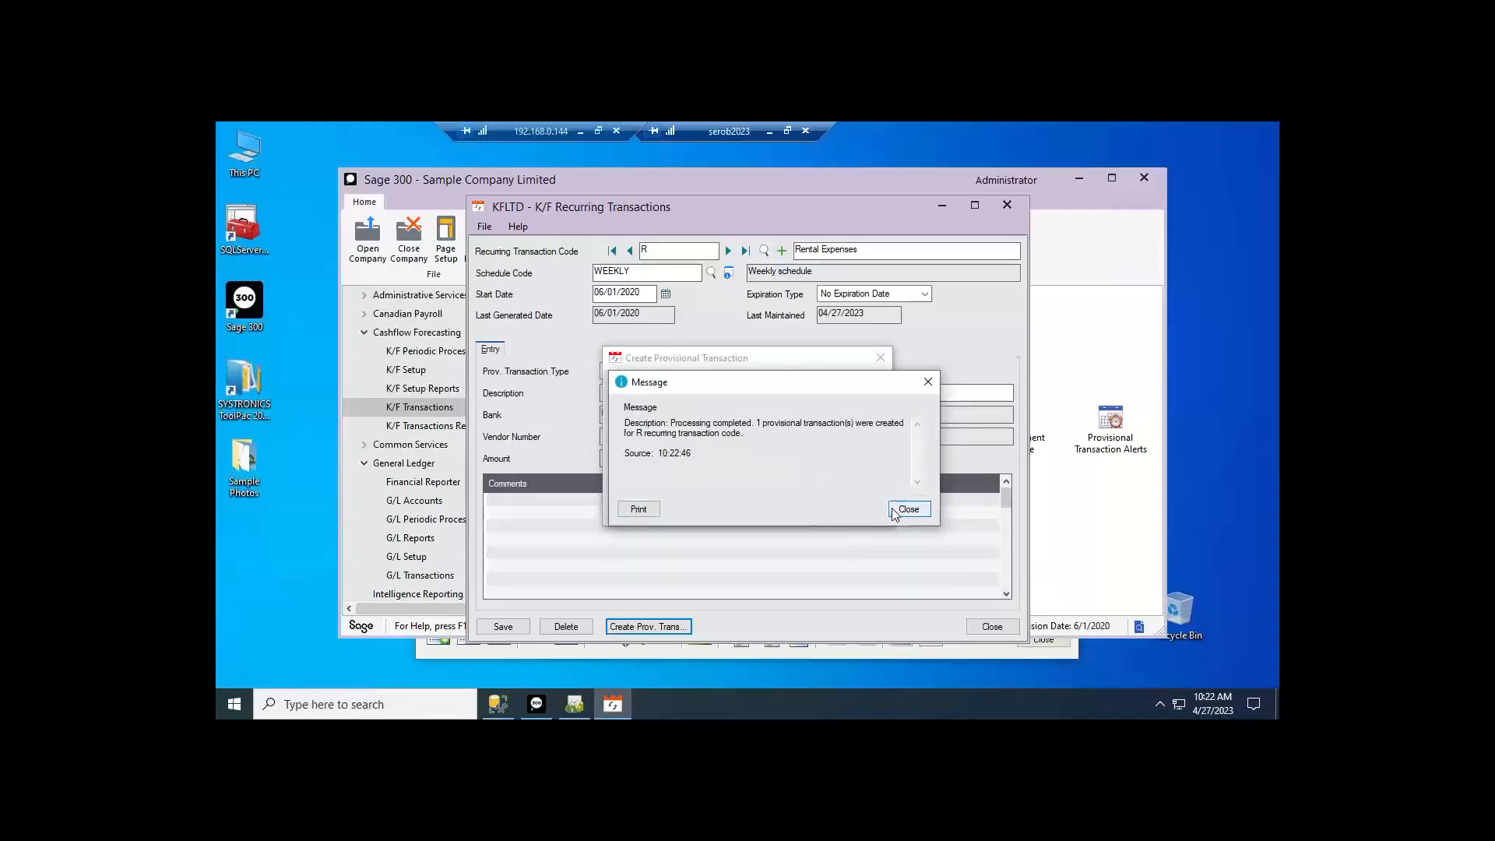
left_click(906, 510)
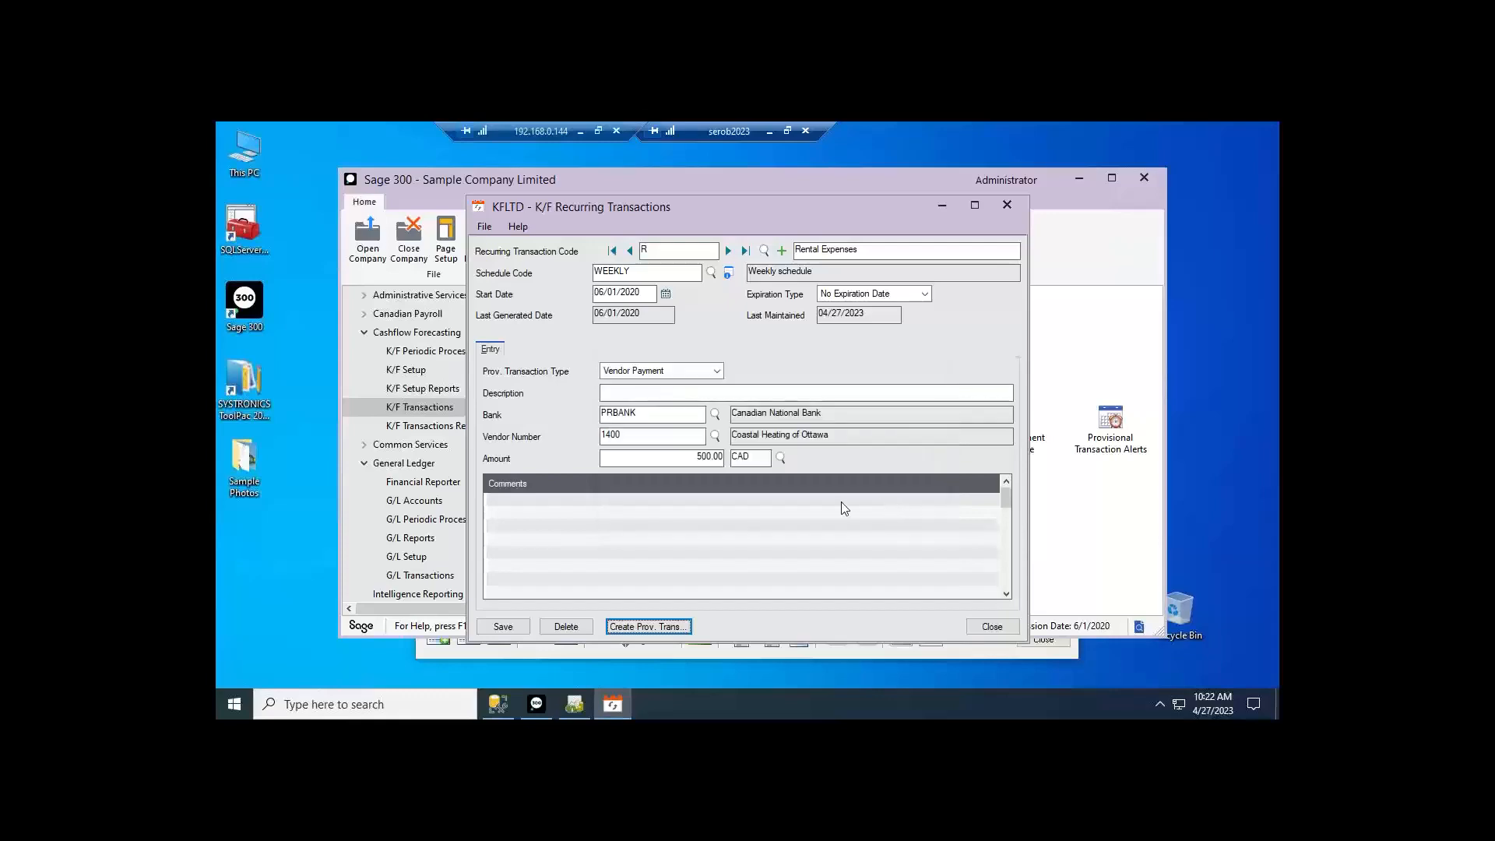
left_click(999, 630)
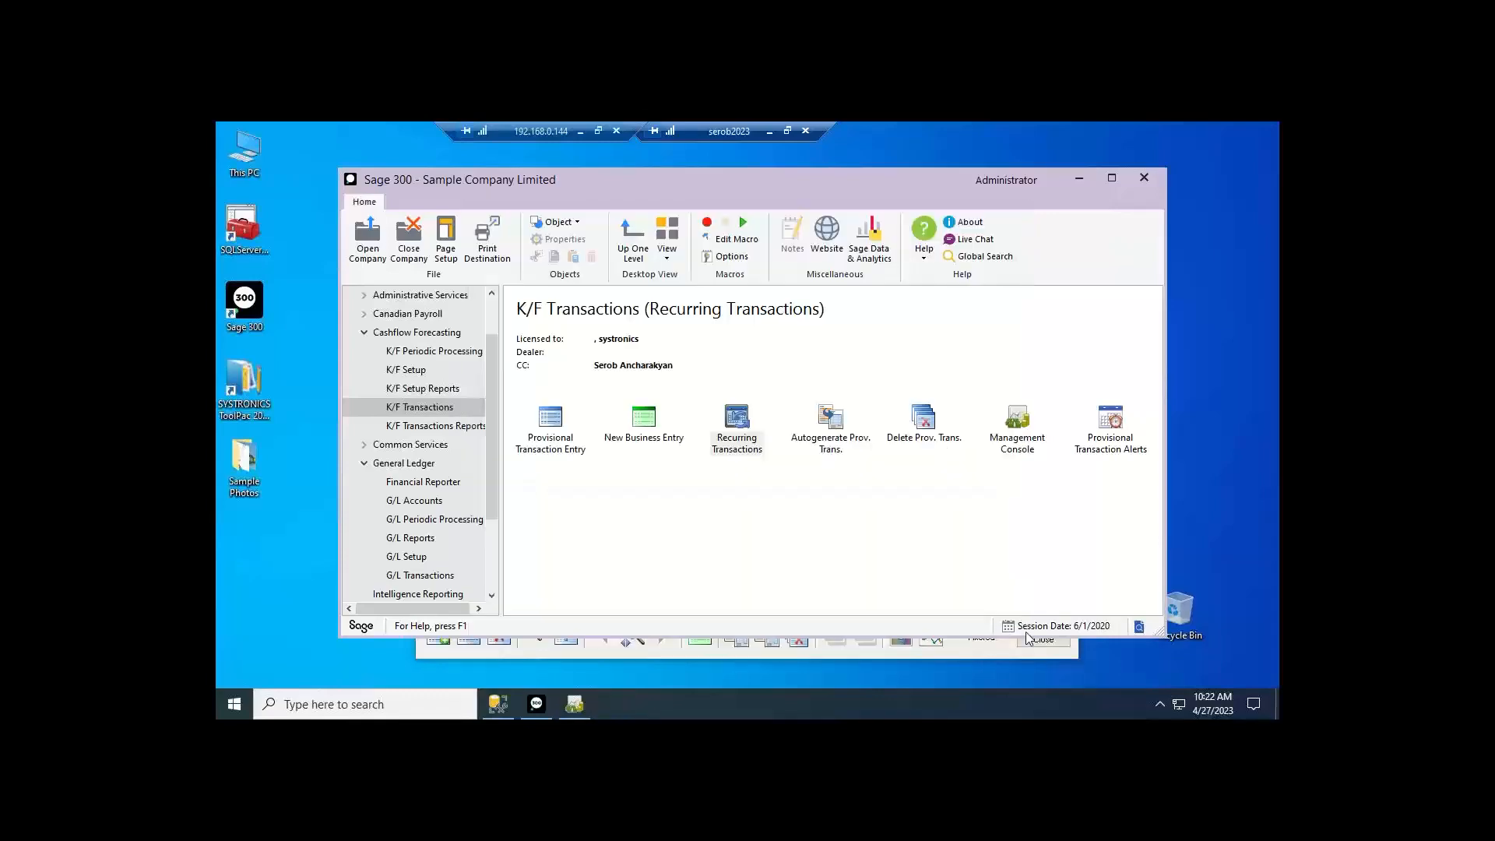
left_click(996, 656)
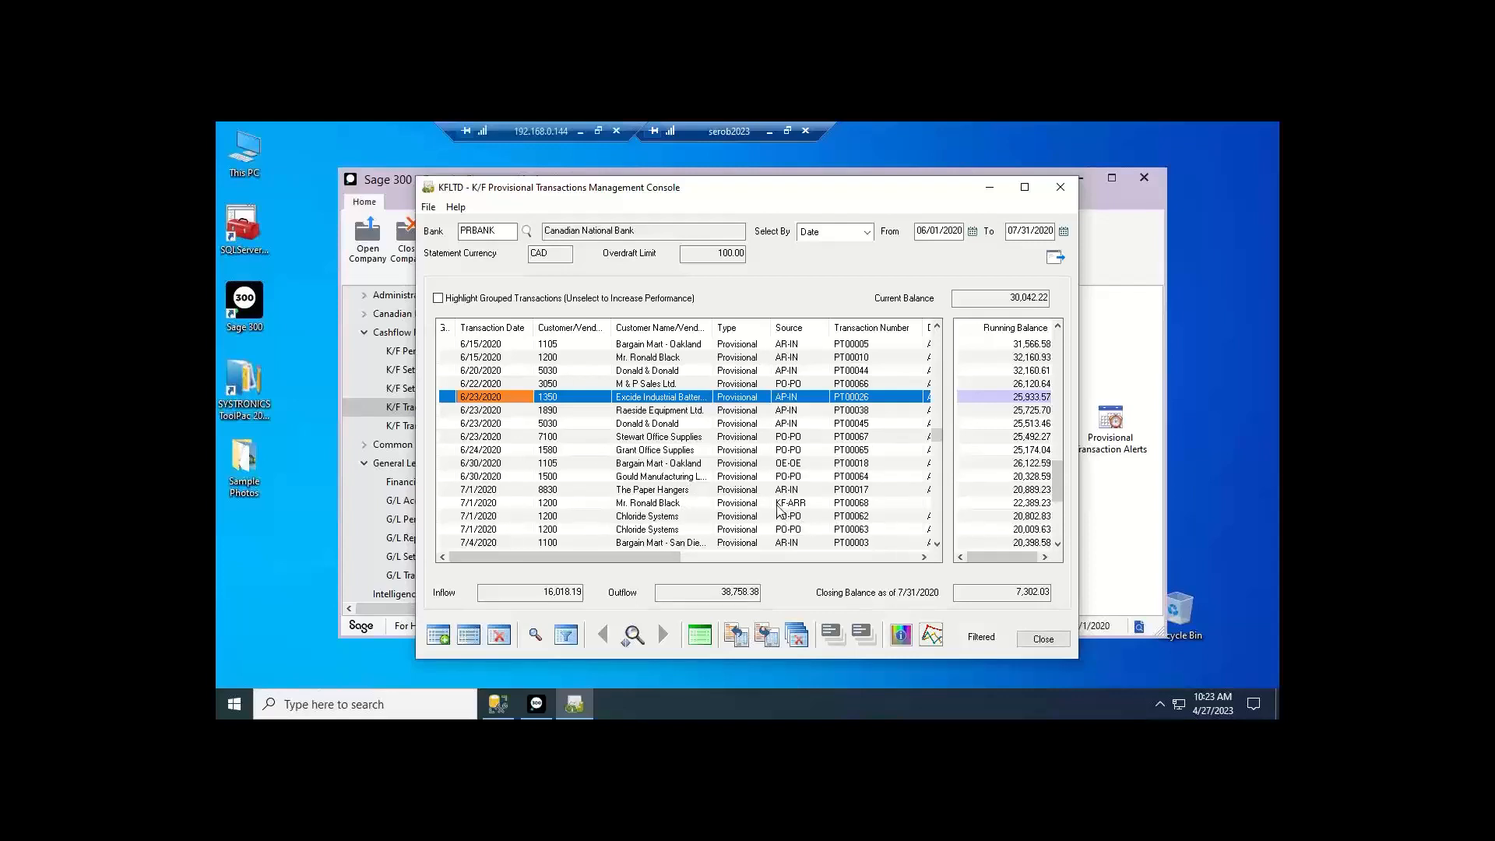
- Maximize the console and postpone the 5,794.00 CAD Gould Manufacturing purchase order payment from June to 8/30/2020
left_click(1025, 187)
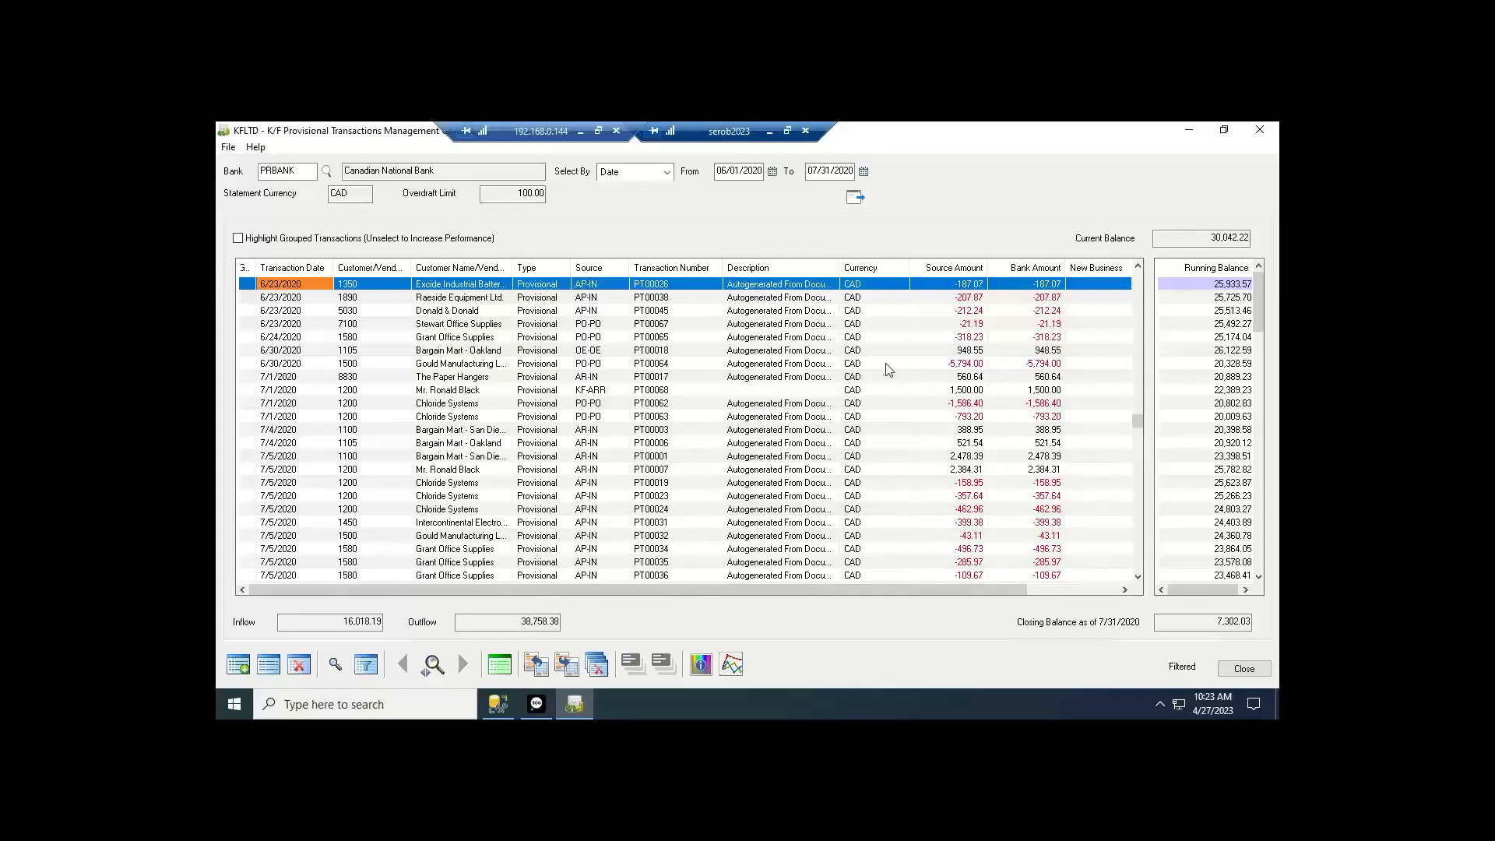
left_click(853, 365)
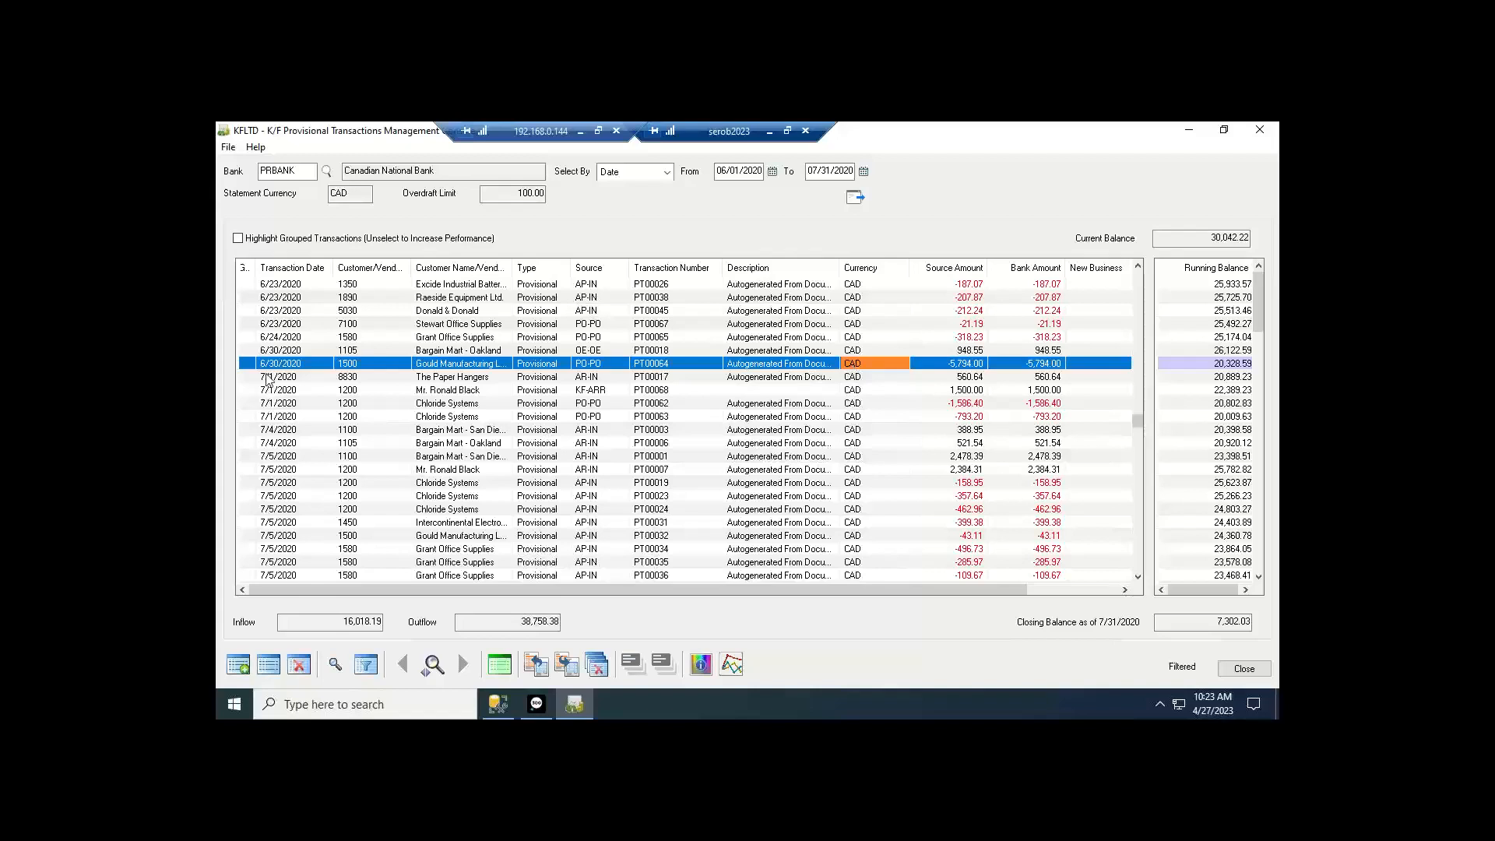
left_click(266, 364)
left_click(263, 363)
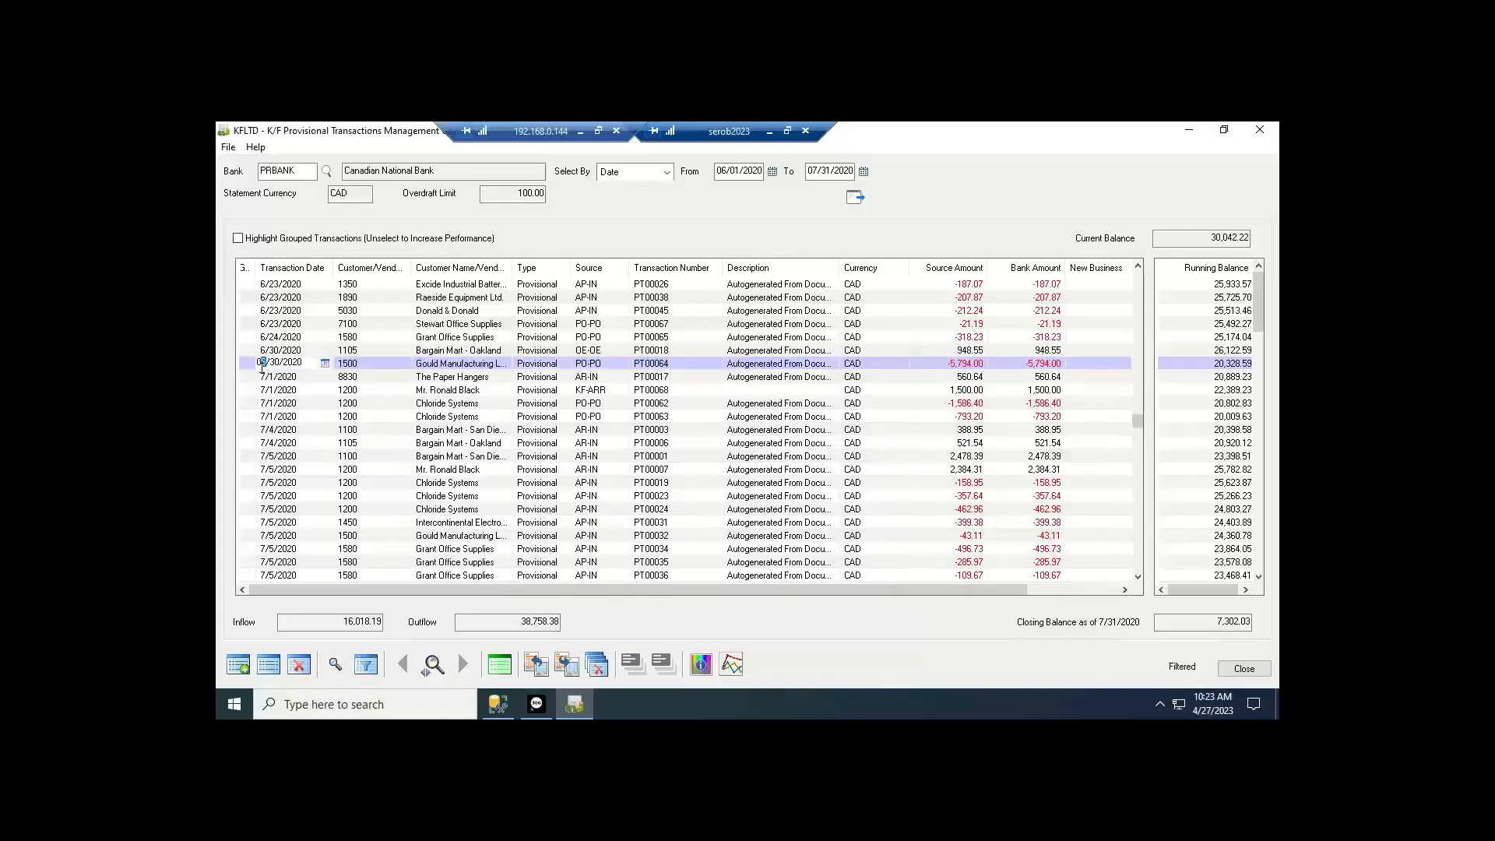
type("8")
key("Return")
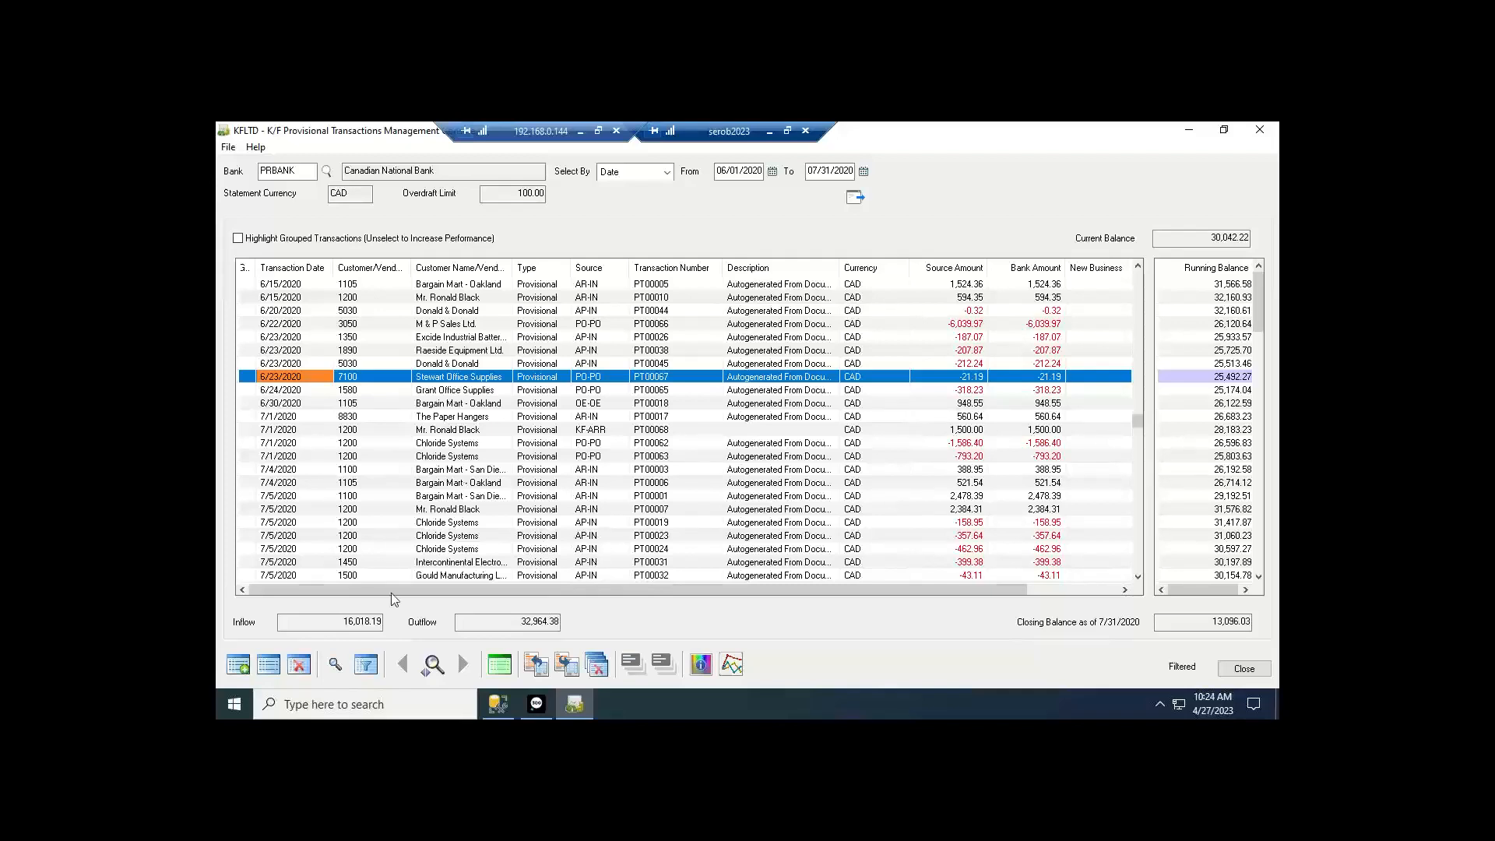
- Preview the Cashflow Forecasting Report for PRBANK with the Summary report type and without the graph
left_click(632, 663)
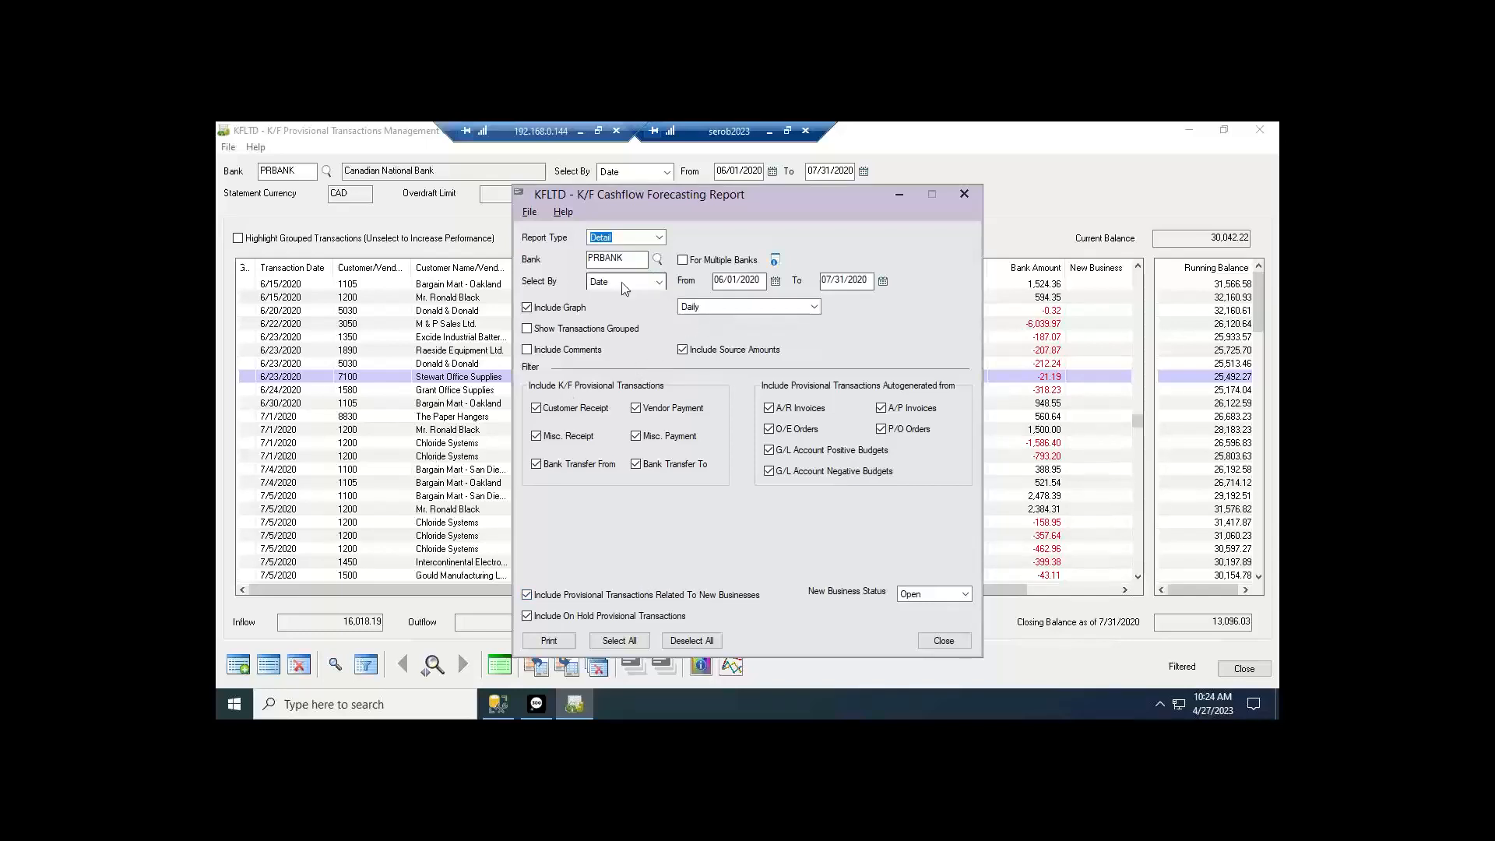
left_click(643, 239)
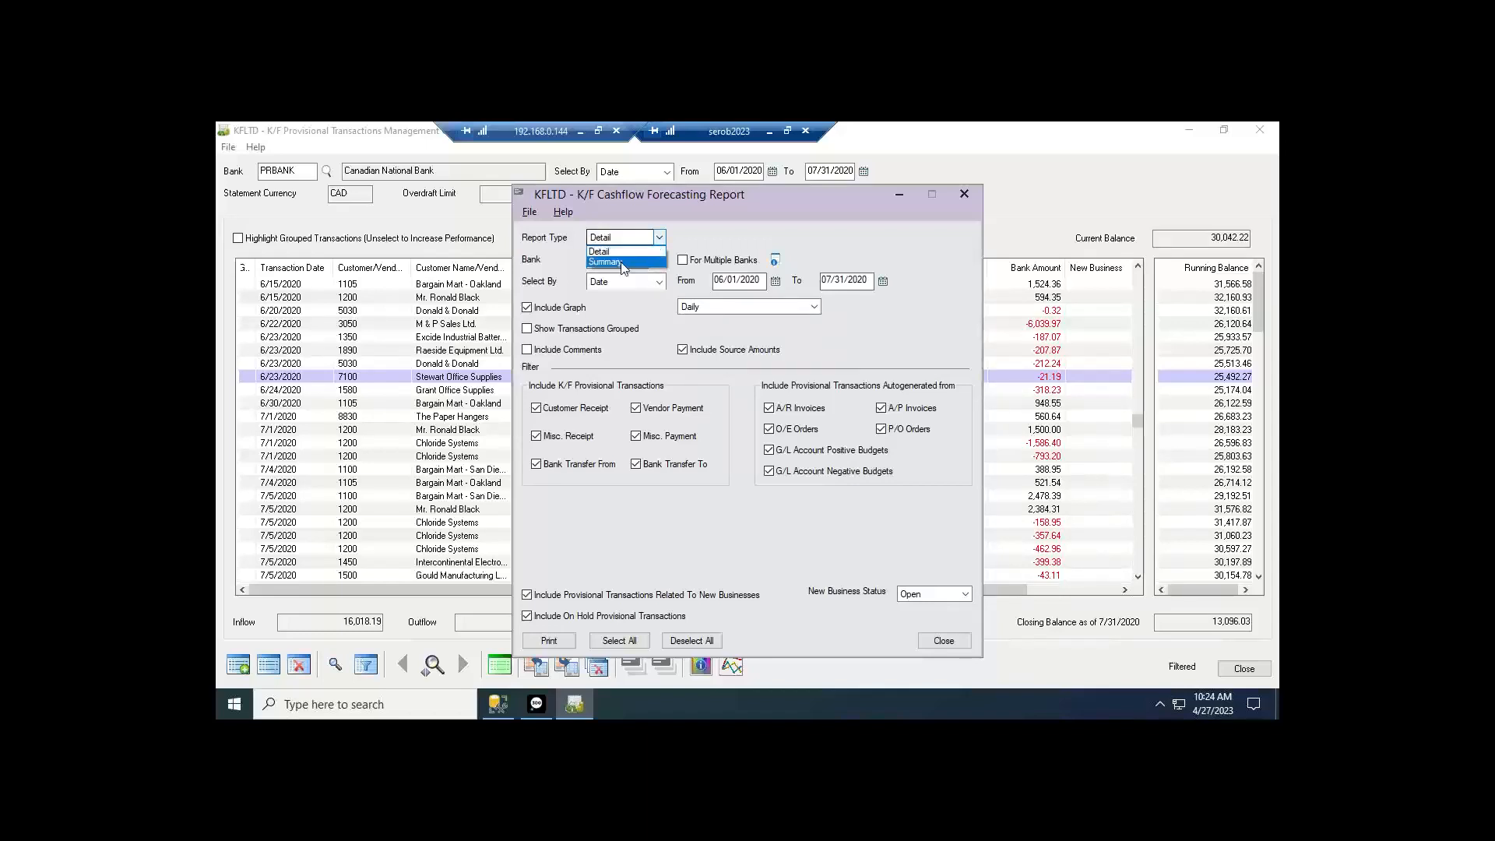
left_click(620, 261)
left_click(543, 309)
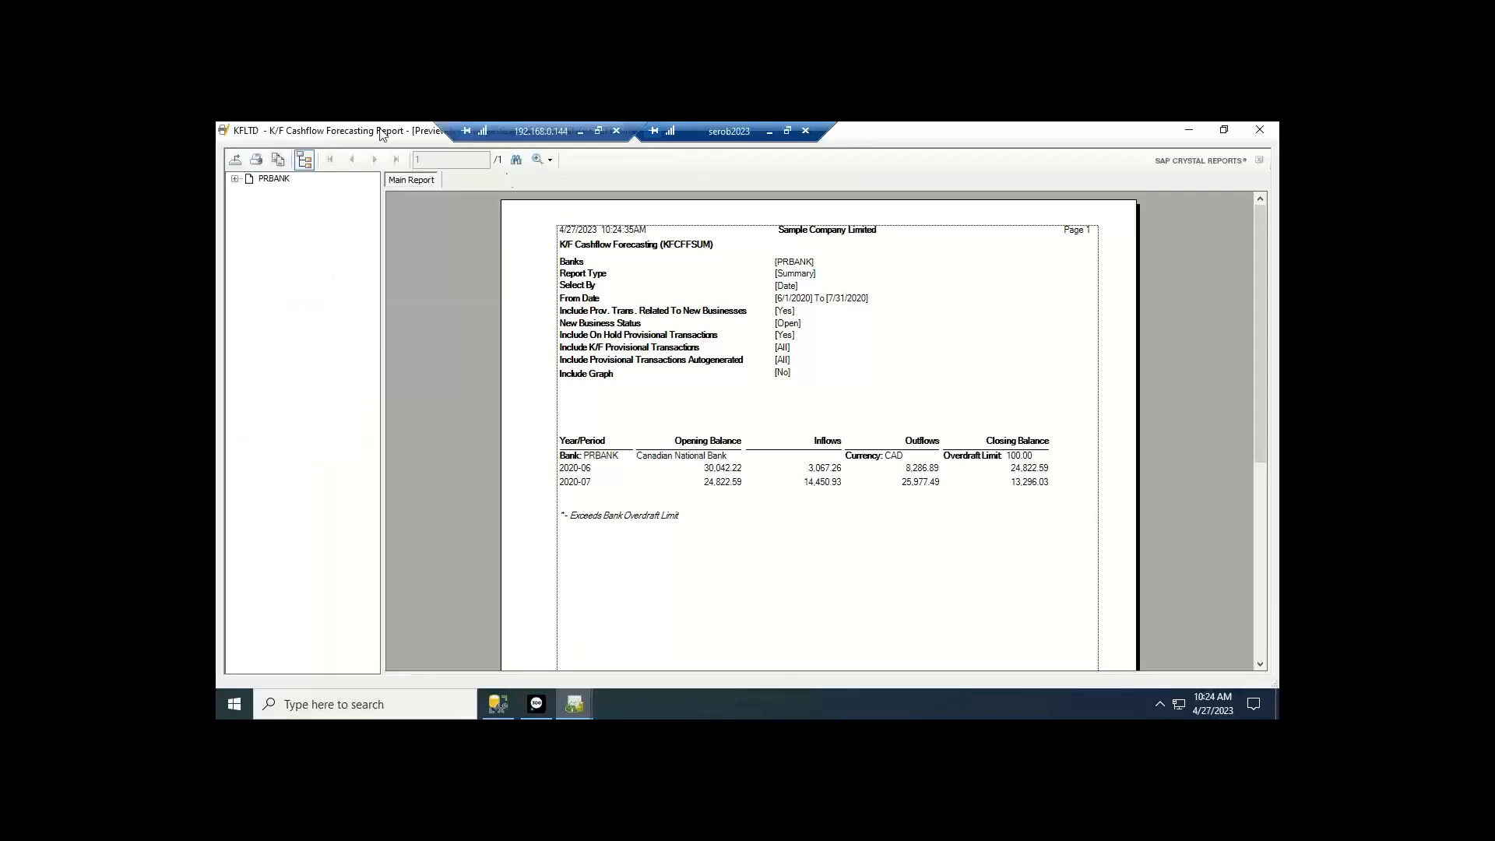
- Close the summary preview and preview the Cashflow Forecasting Report as a Detail report with a Weekly graph
left_click(304, 159)
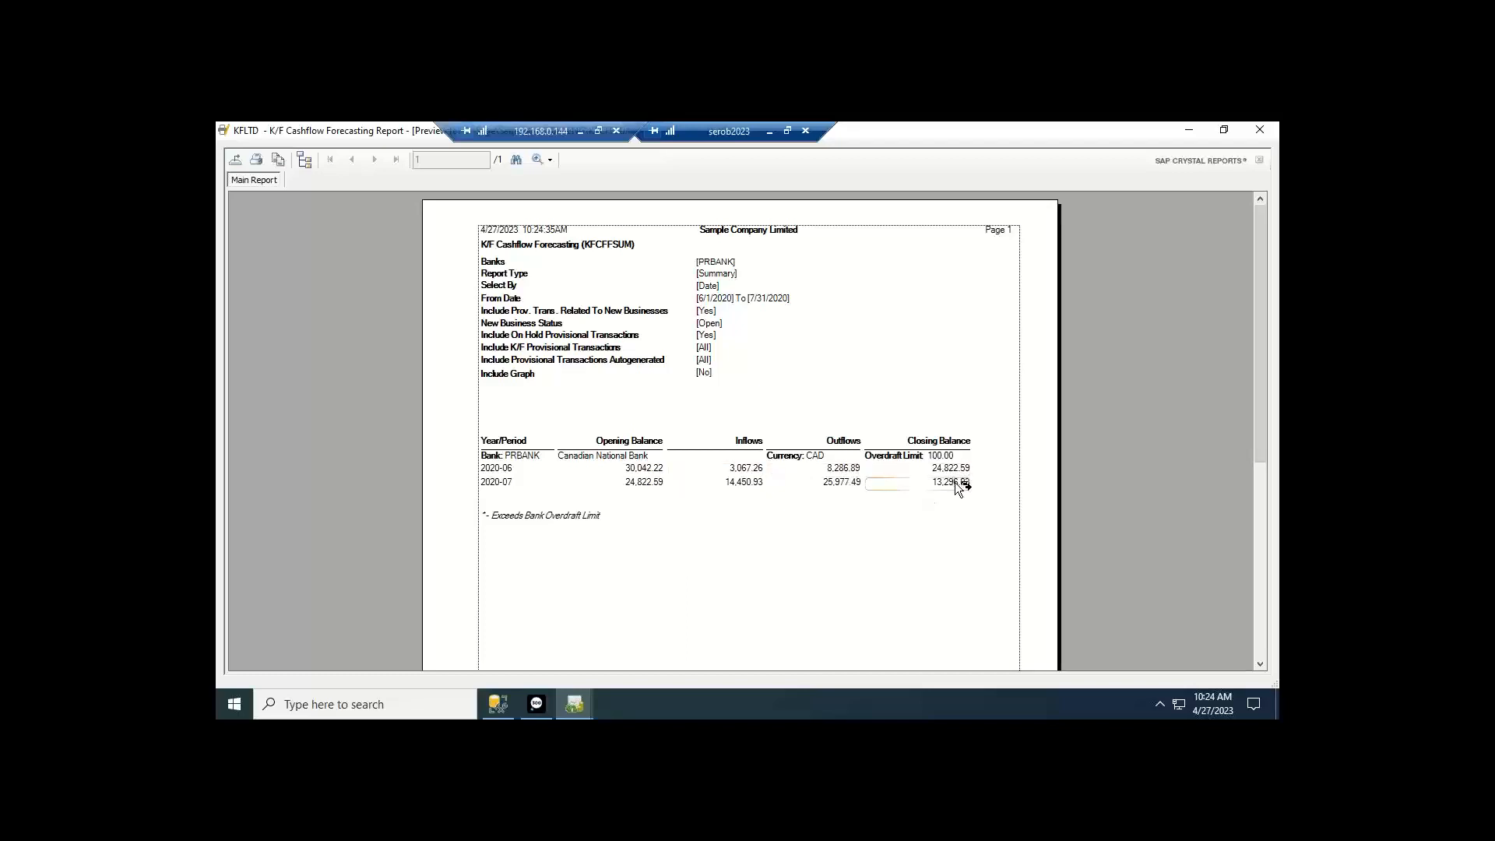
left_click(1259, 132)
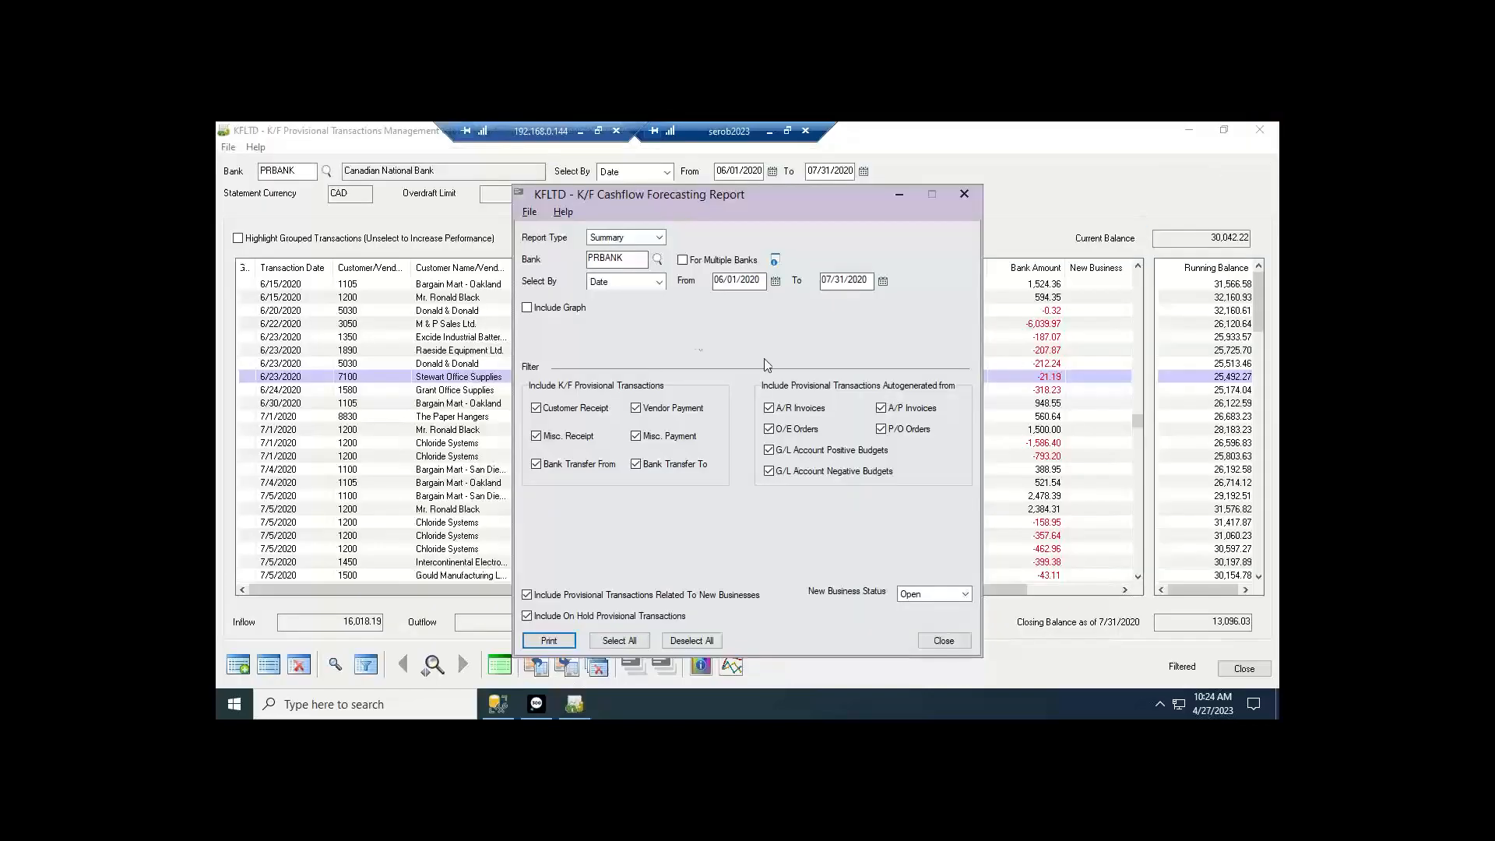
left_click(635, 242)
left_click(628, 252)
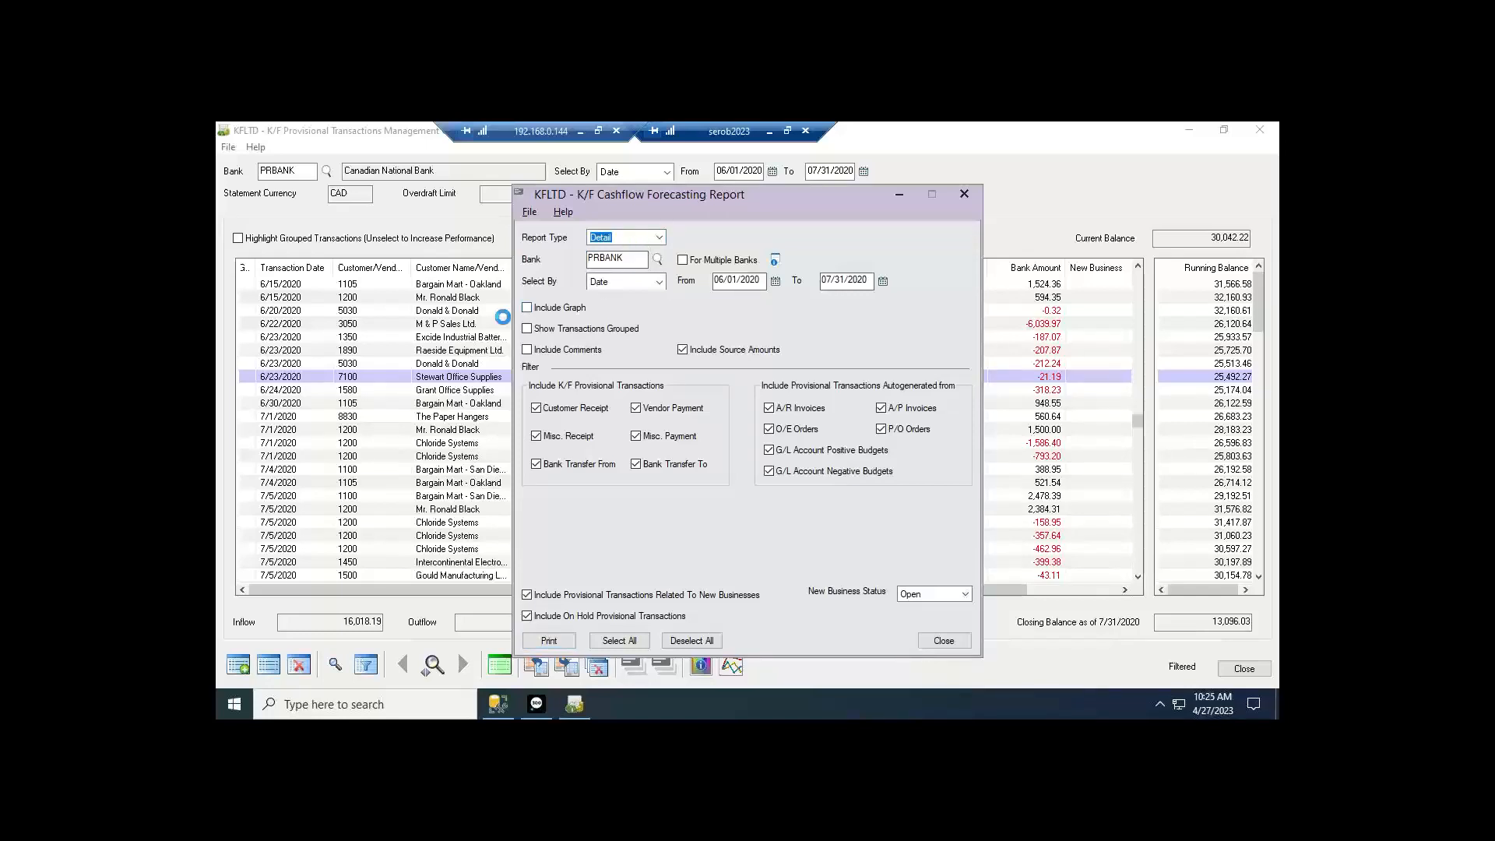
left_click(533, 310)
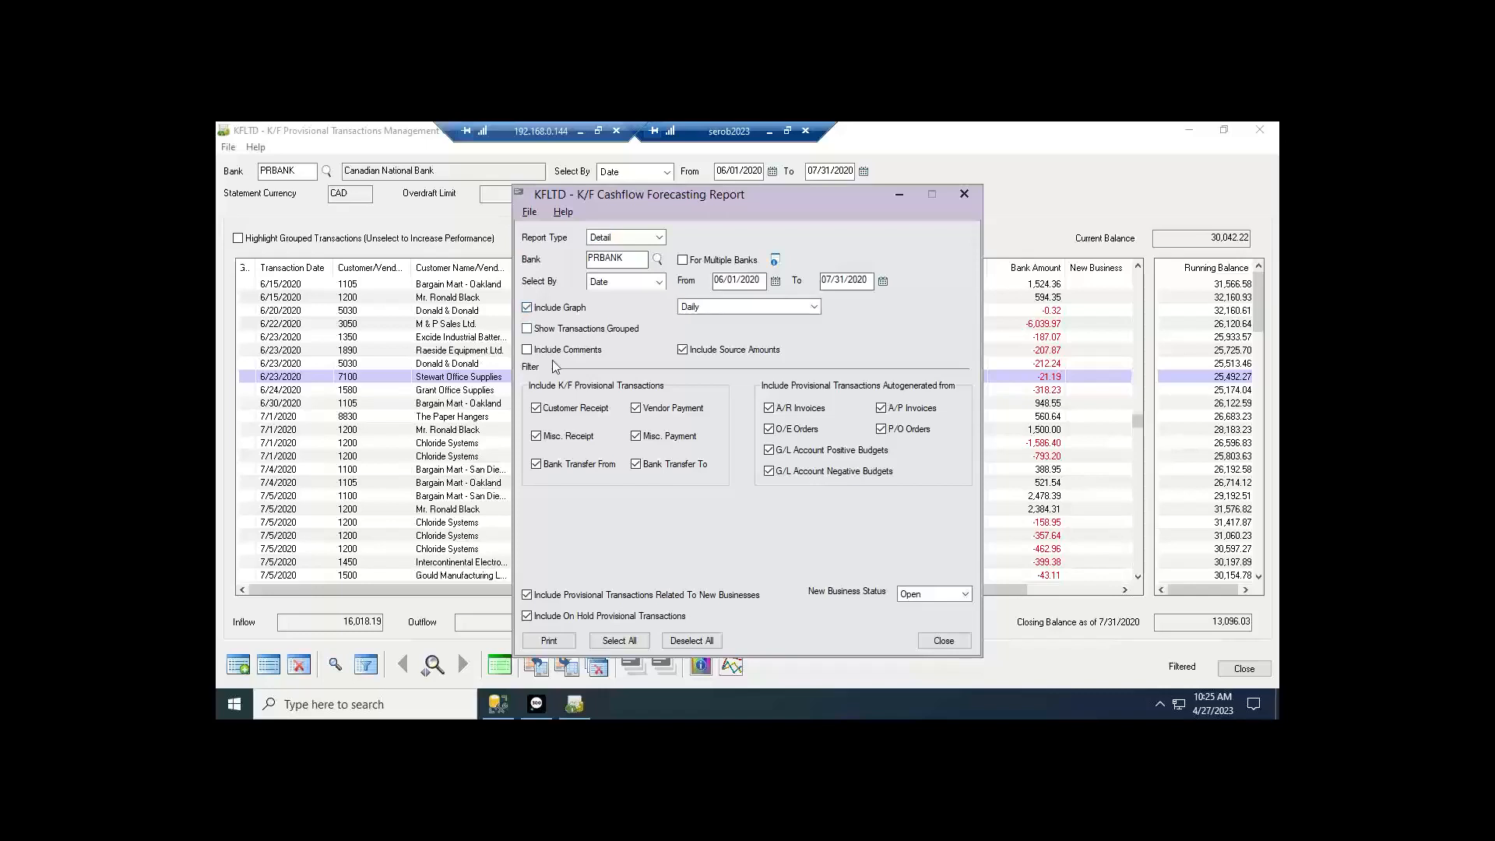
left_click(791, 310)
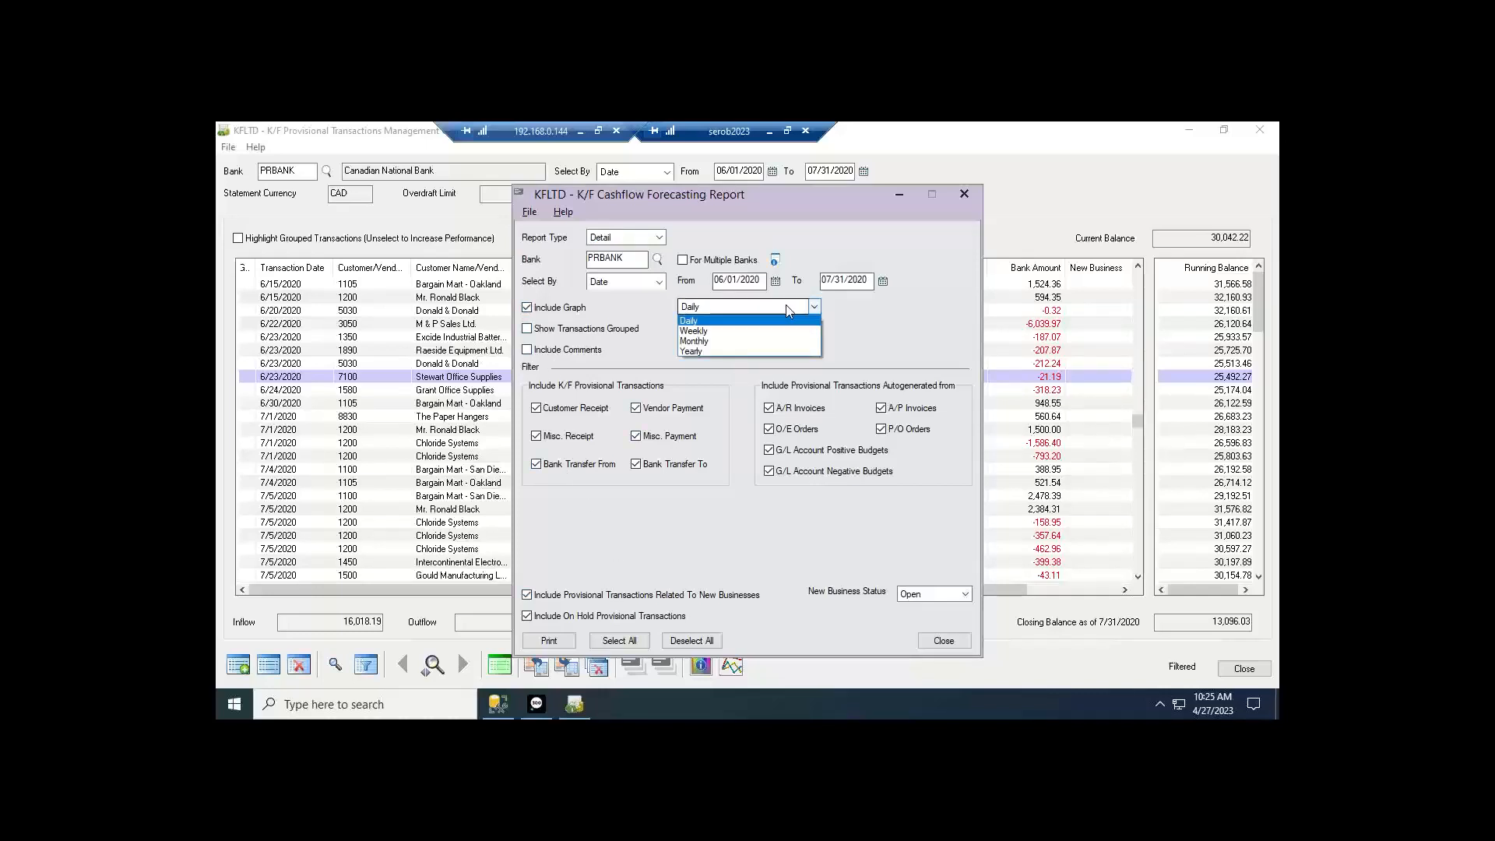
left_click(705, 331)
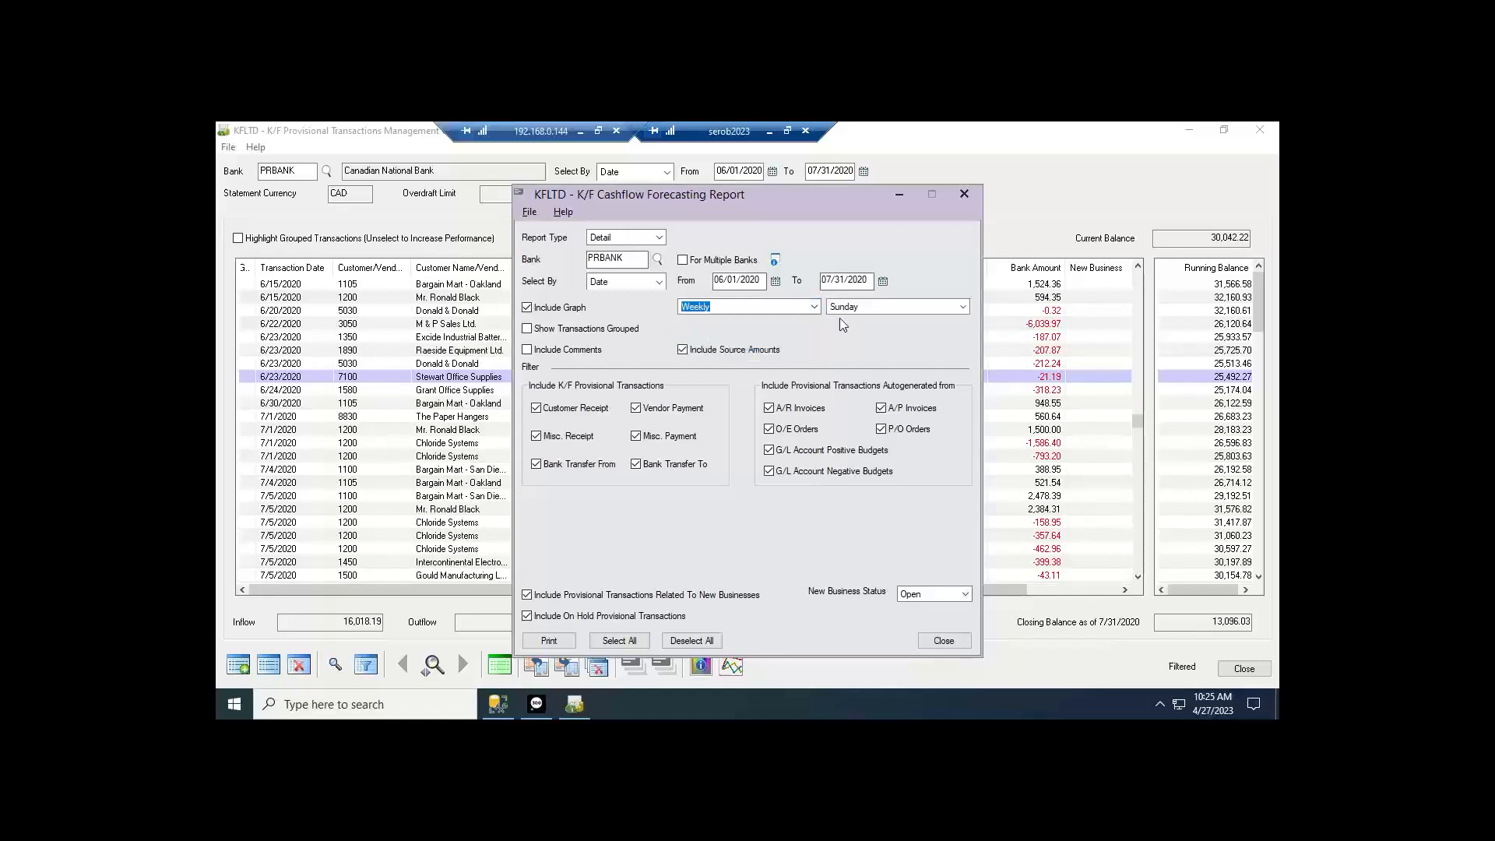
left_click(549, 639)
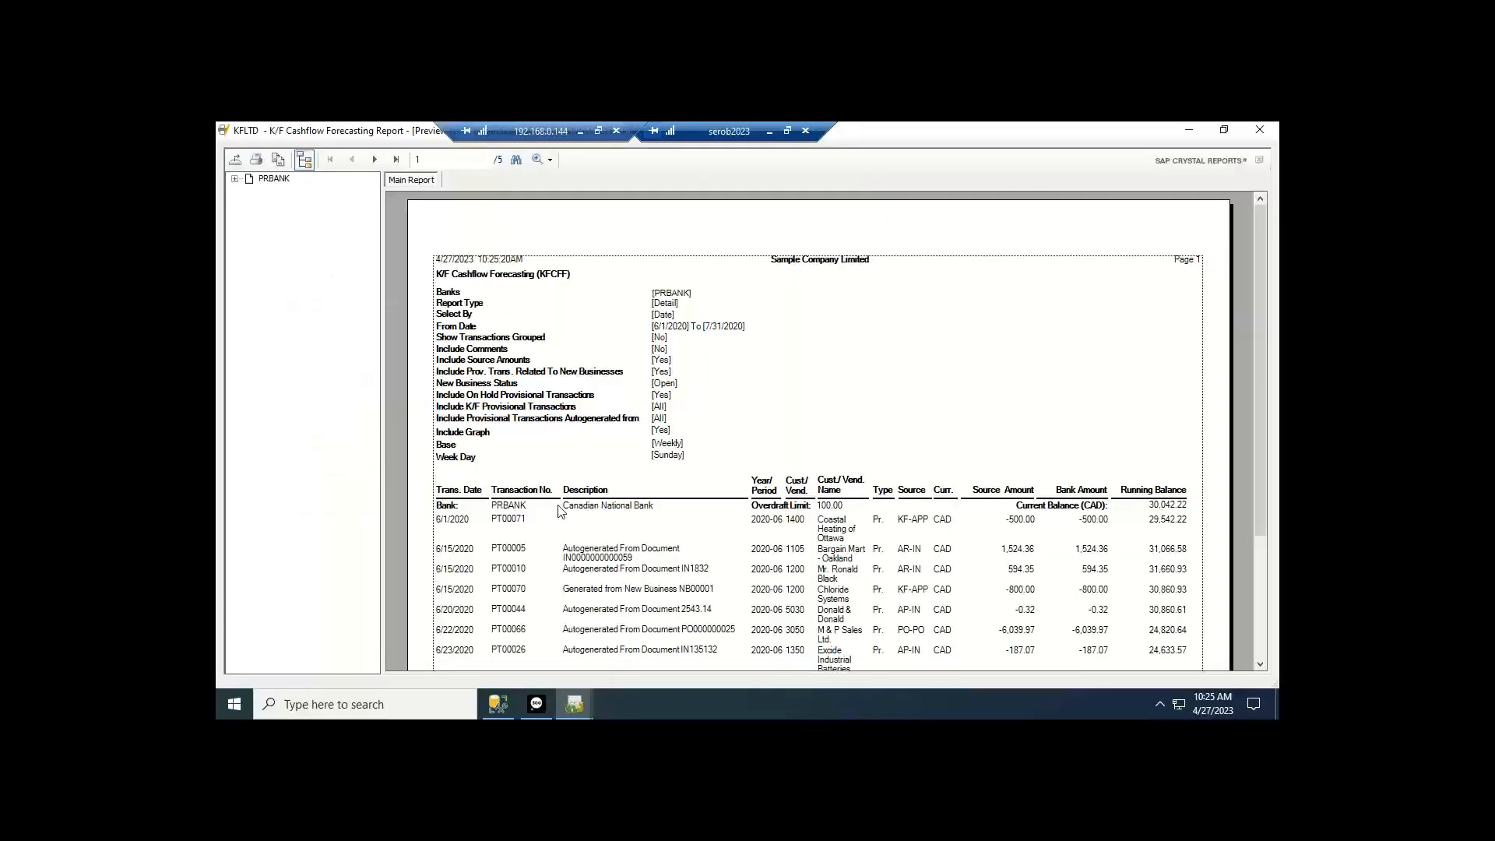
- View the bank balance chart on the detail report's last page, then close the report and the Management Console
left_click(304, 162)
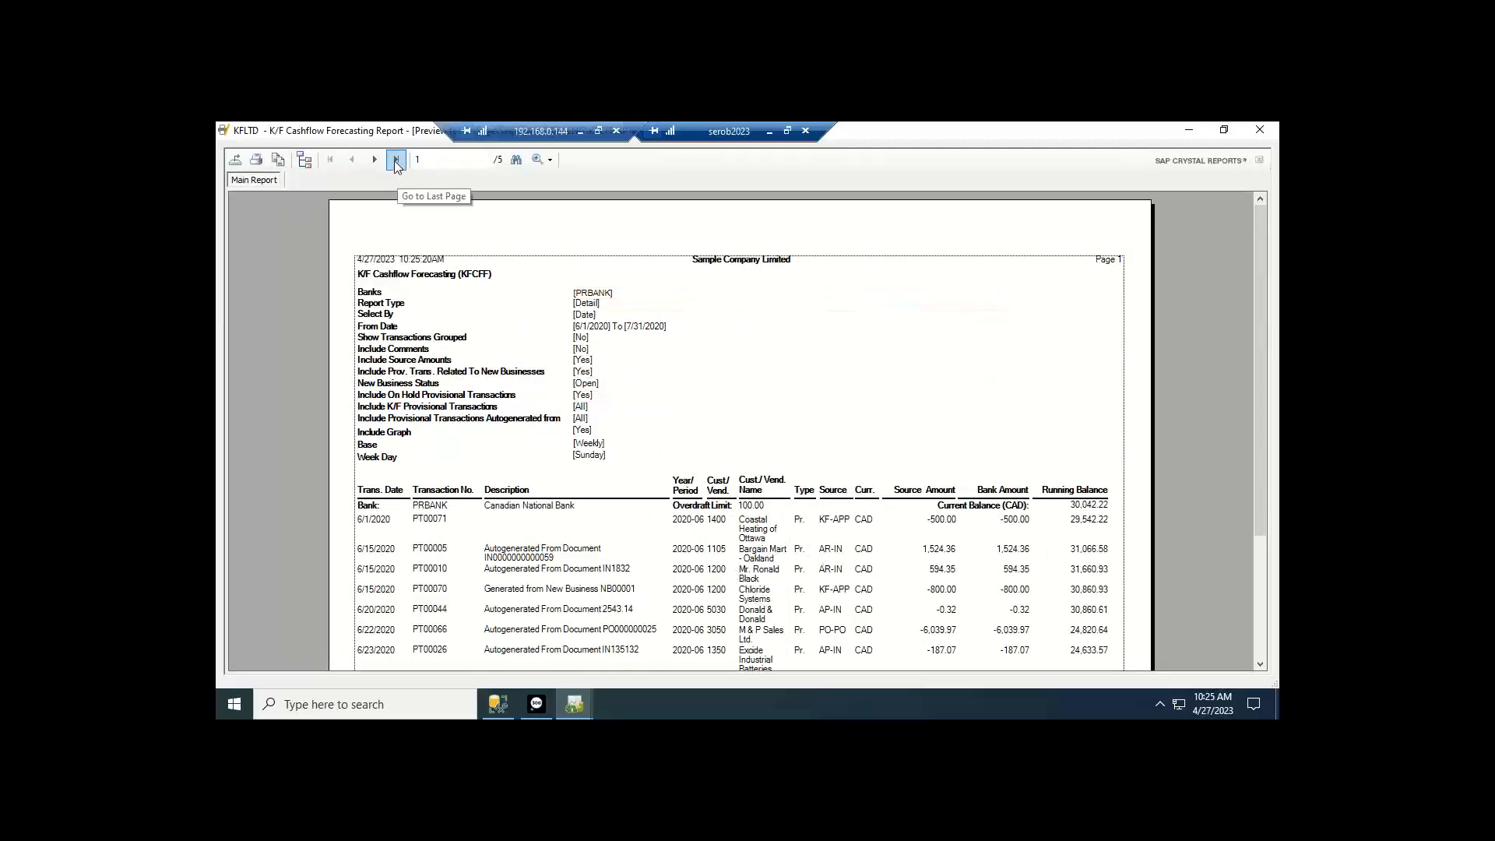
left_click(396, 162)
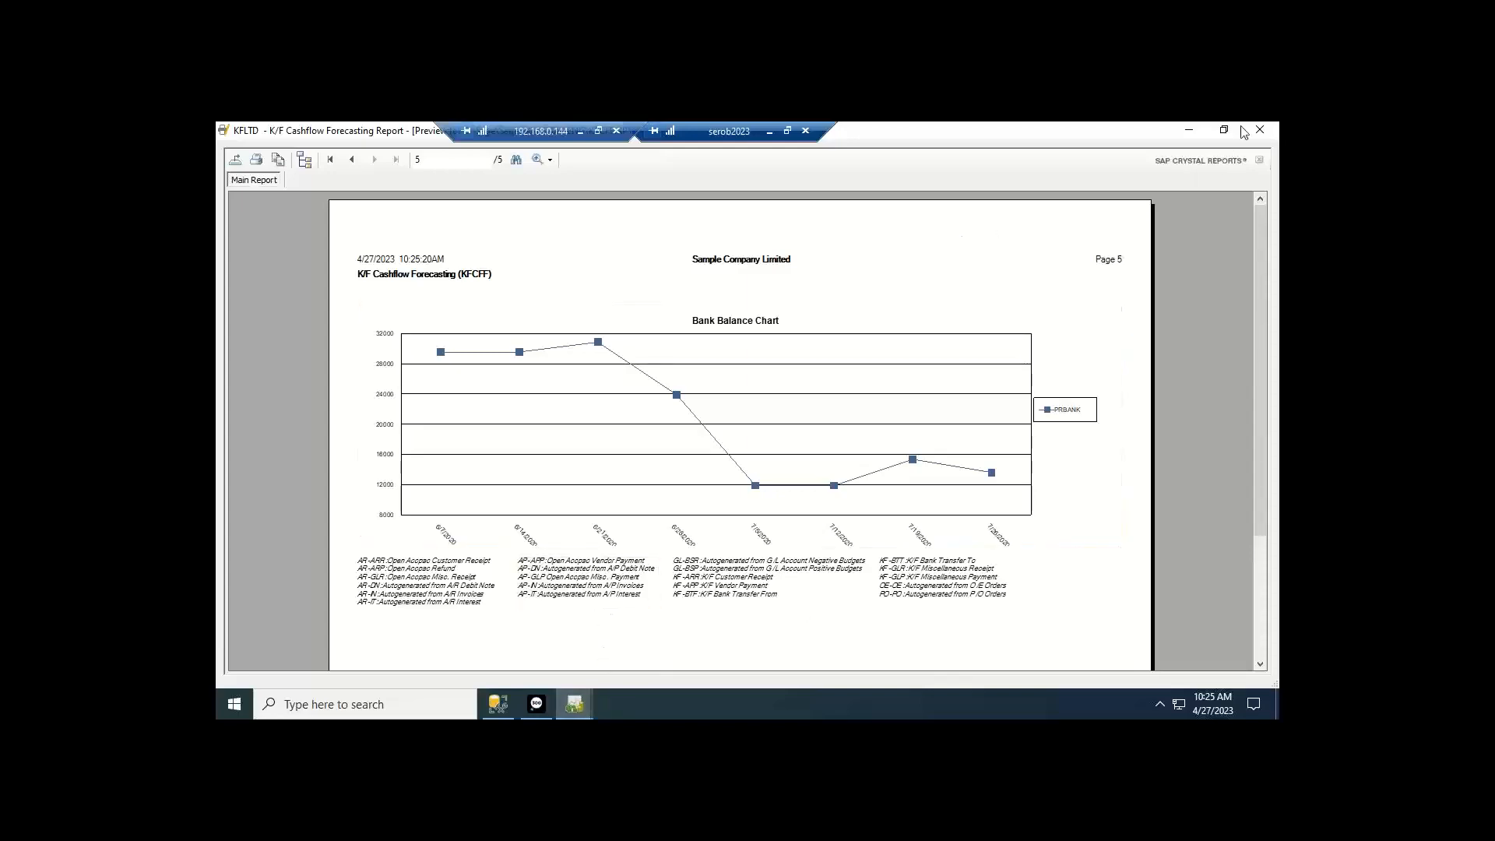
left_click(1260, 130)
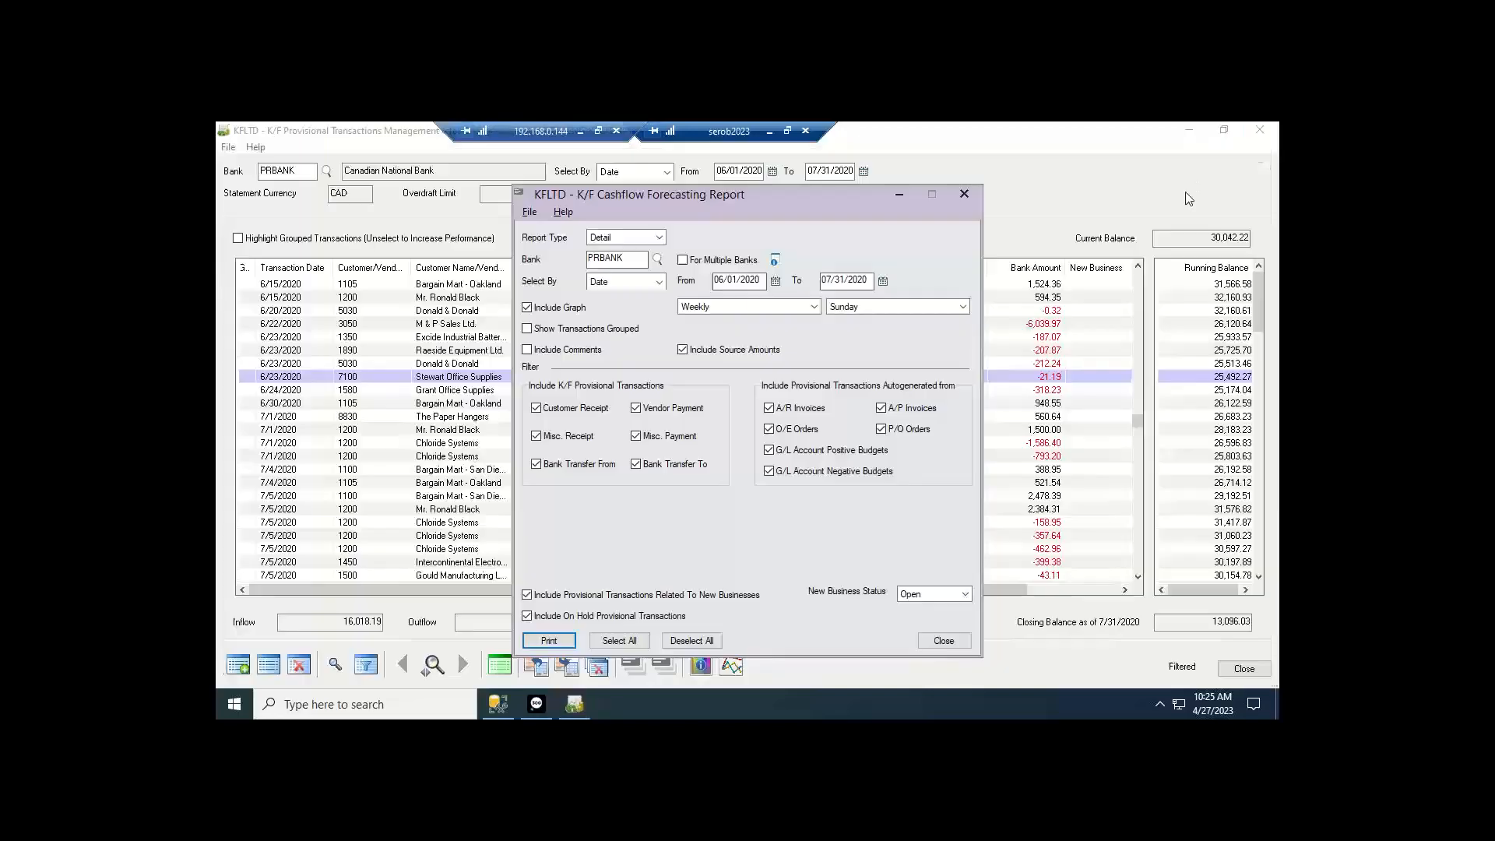
left_click(964, 194)
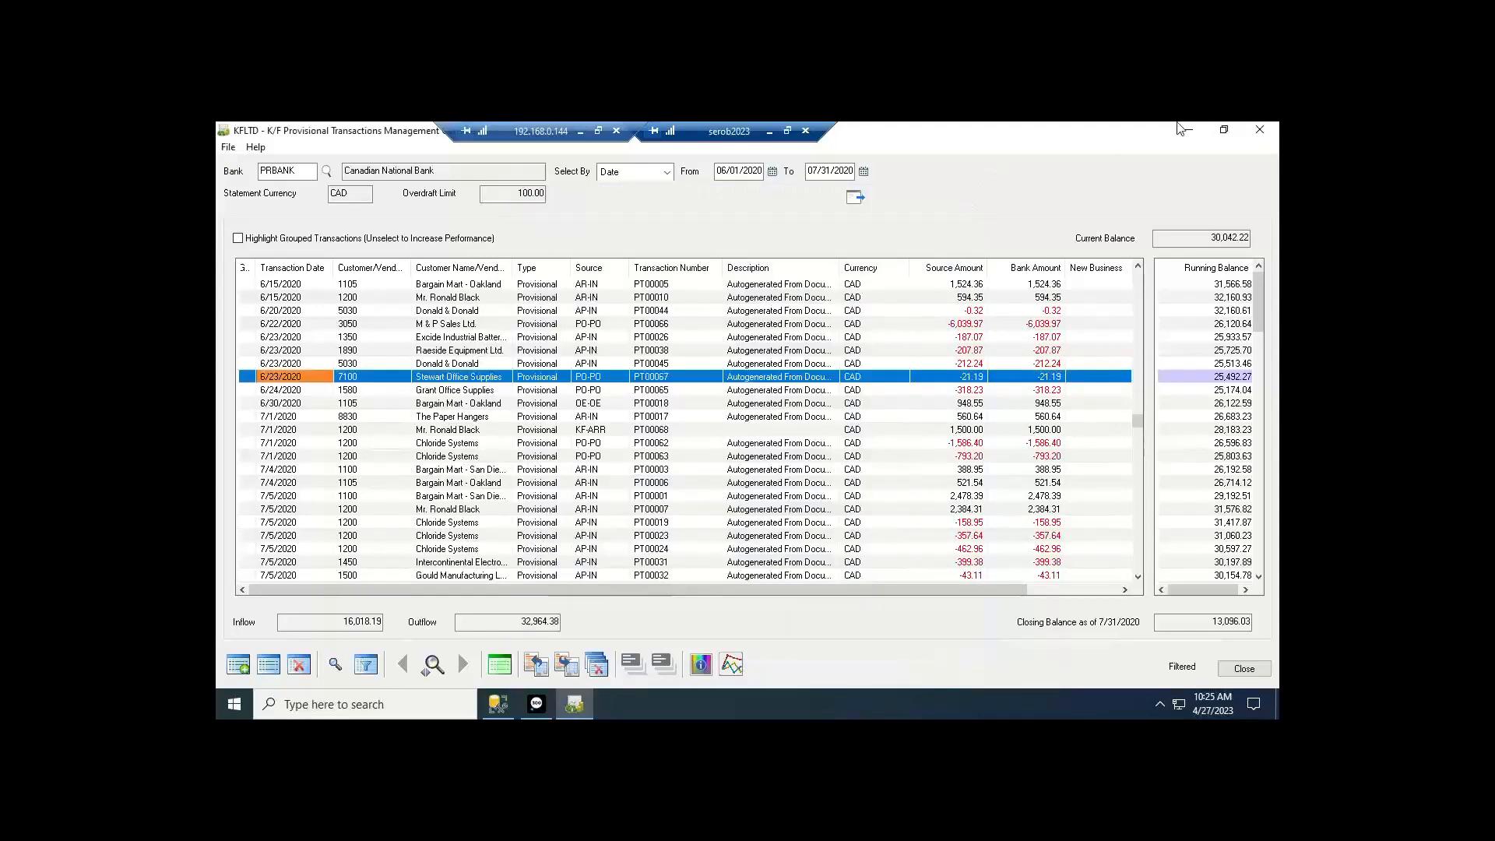
left_click(1262, 132)
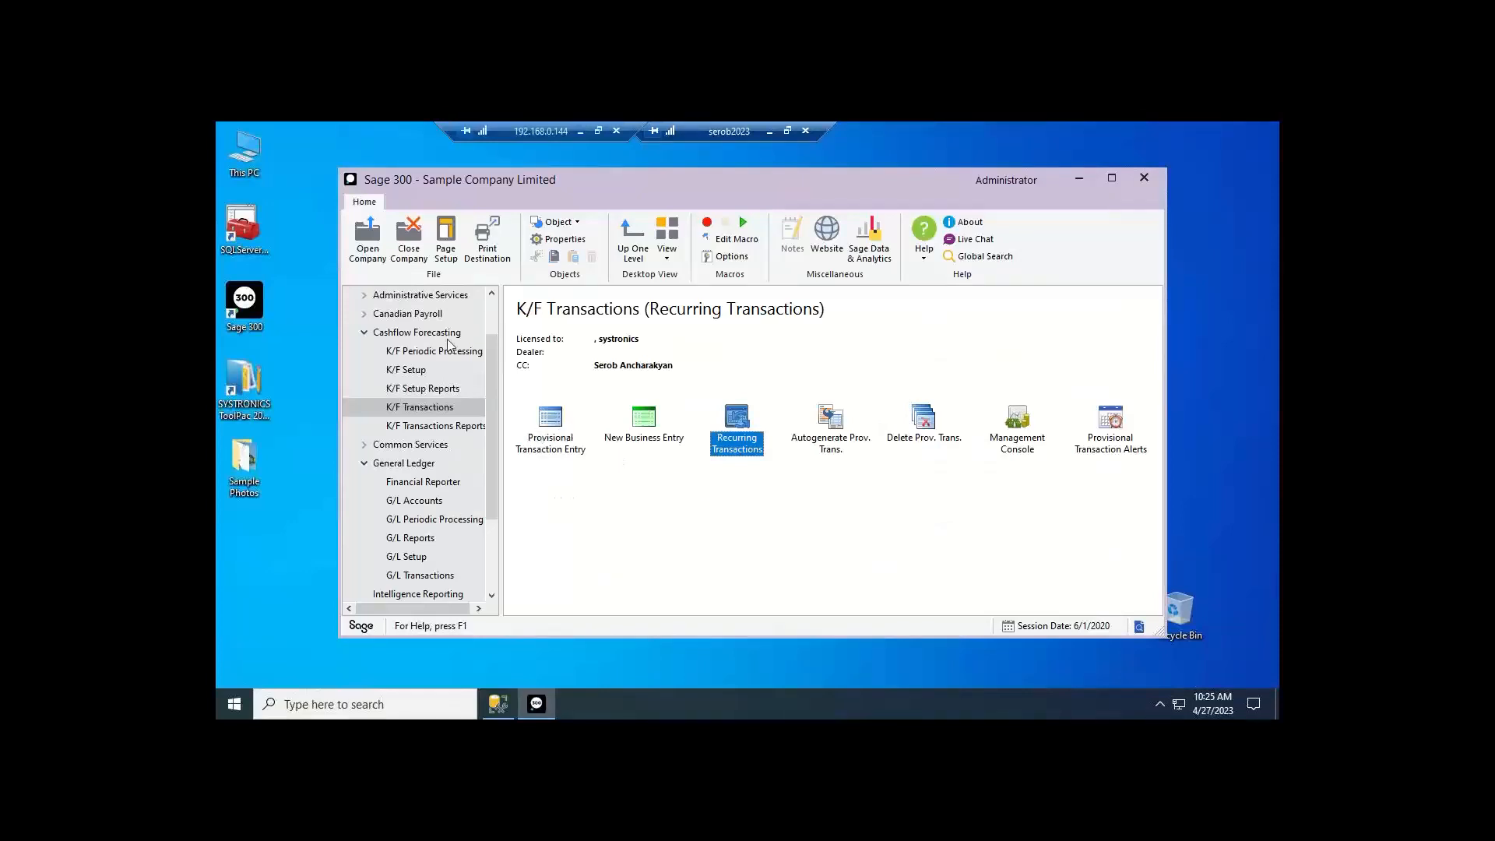
- Reopen the KFLTD company with the session date set to 8/1/2020
left_click(374, 247)
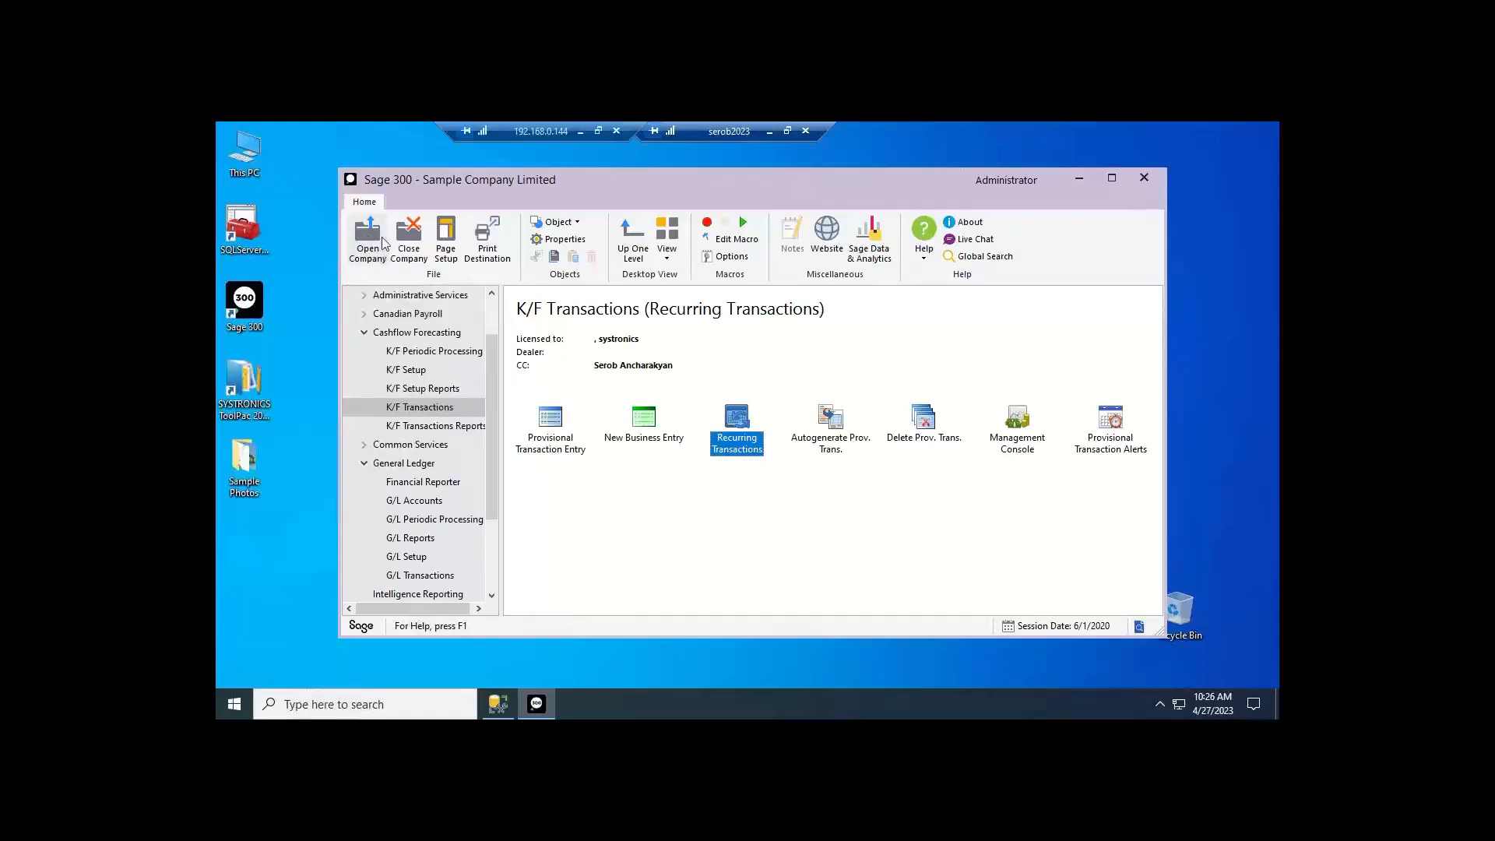
left_click(651, 447)
left_click_drag(651, 447, 633, 447)
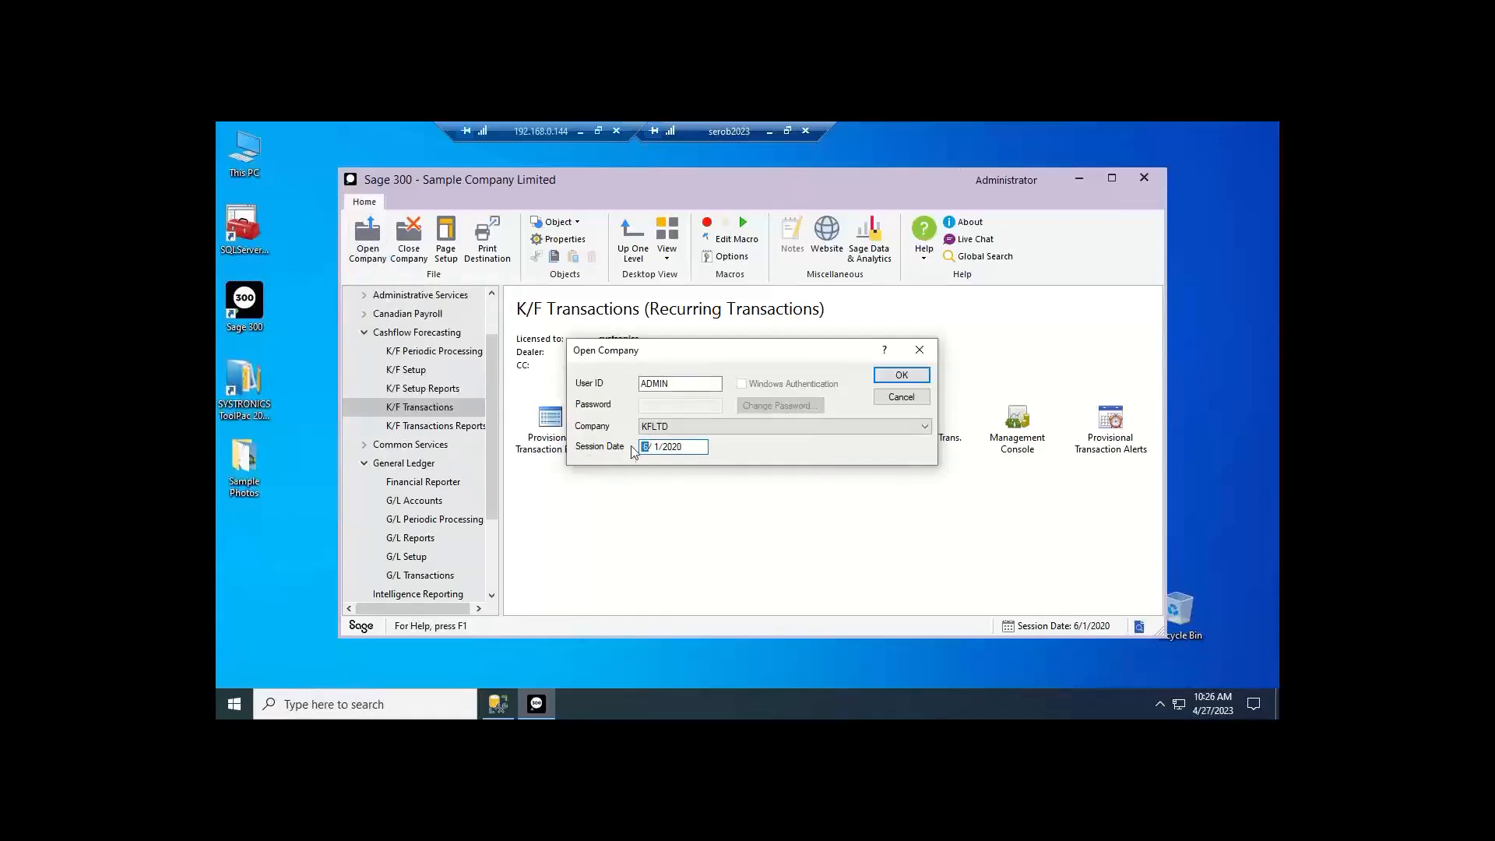
type("8")
left_click(901, 376)
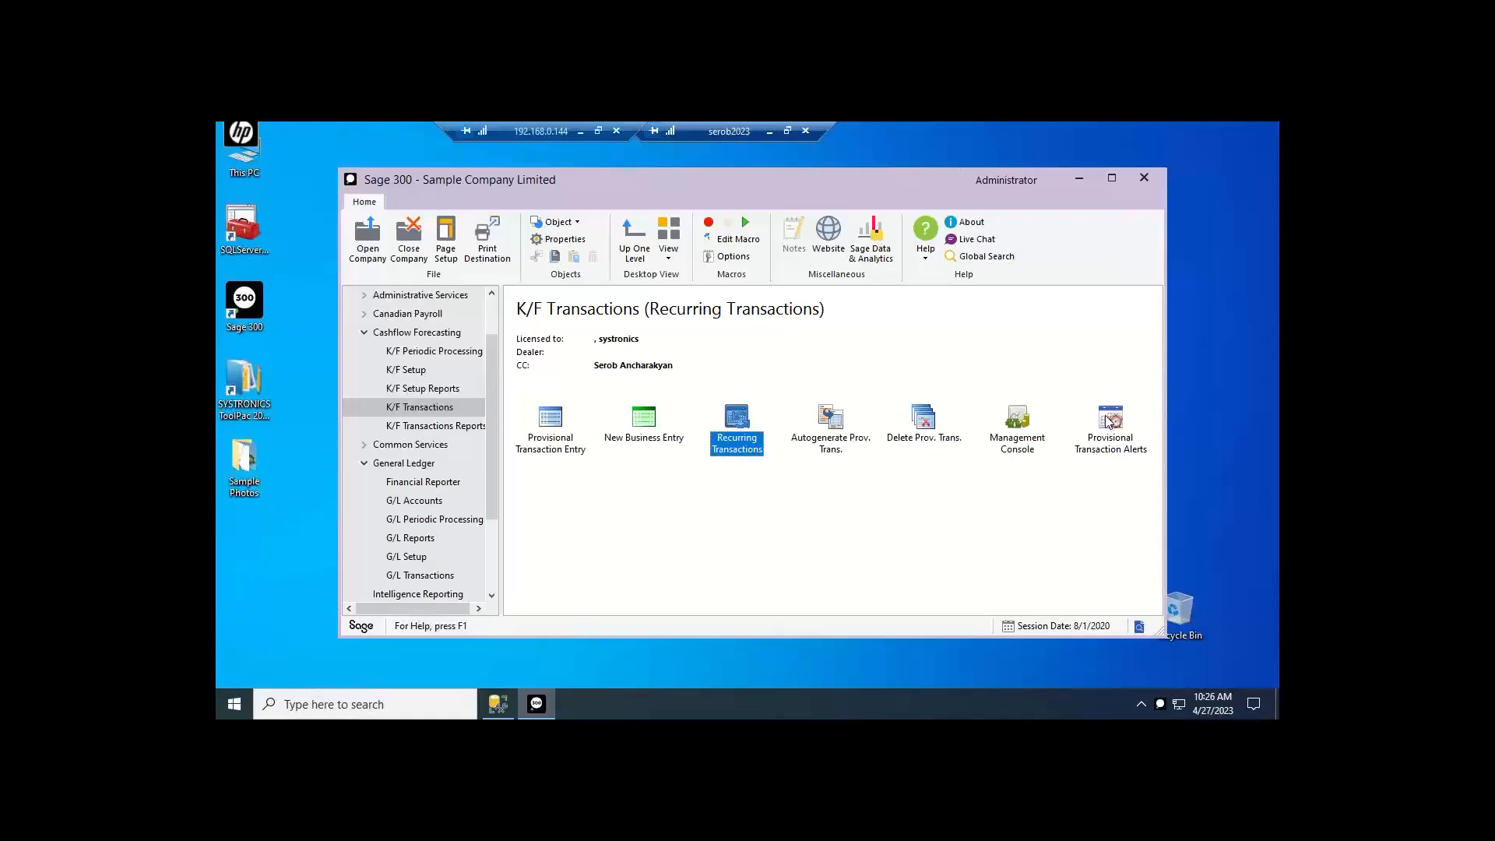
- Open Provisional Transaction Alerts and delete the 7/31/2020 PRBANK provisional transaction PT00025
double_click(1110, 421)
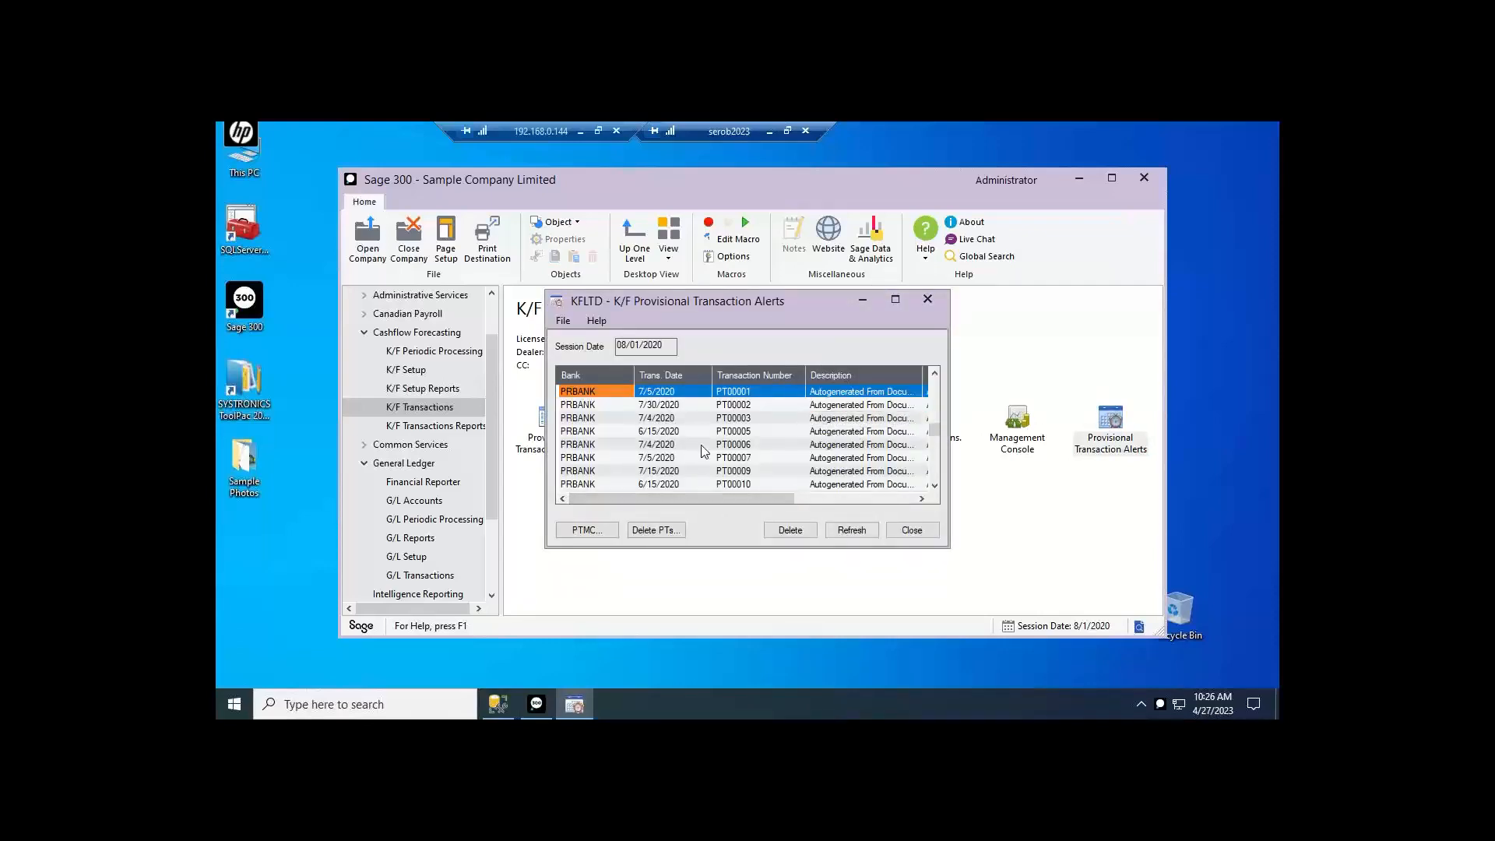
scroll(710, 449, "down", 6)
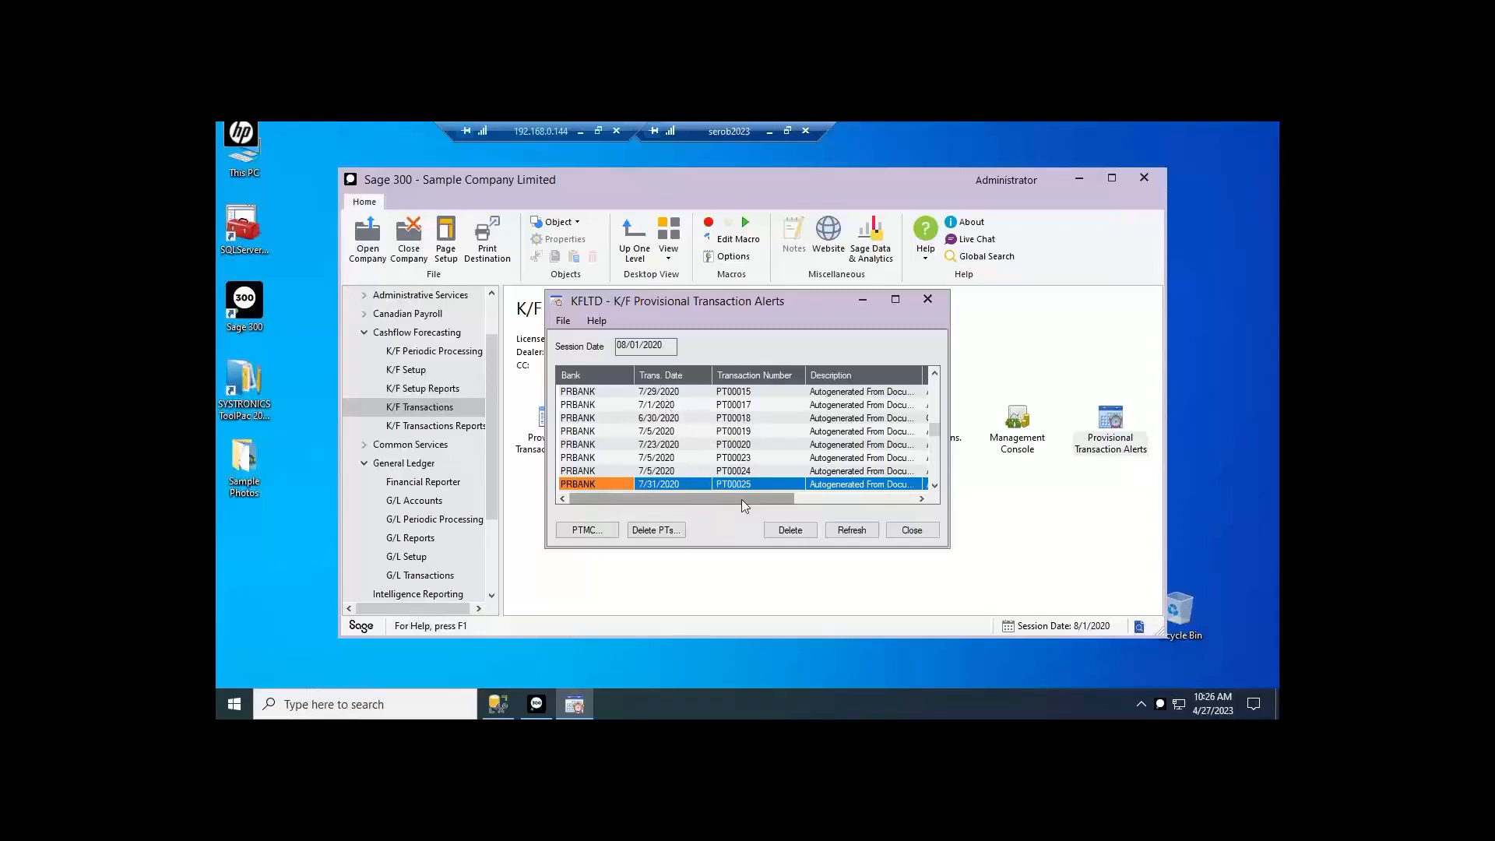
left_click_drag(749, 499, 659, 489)
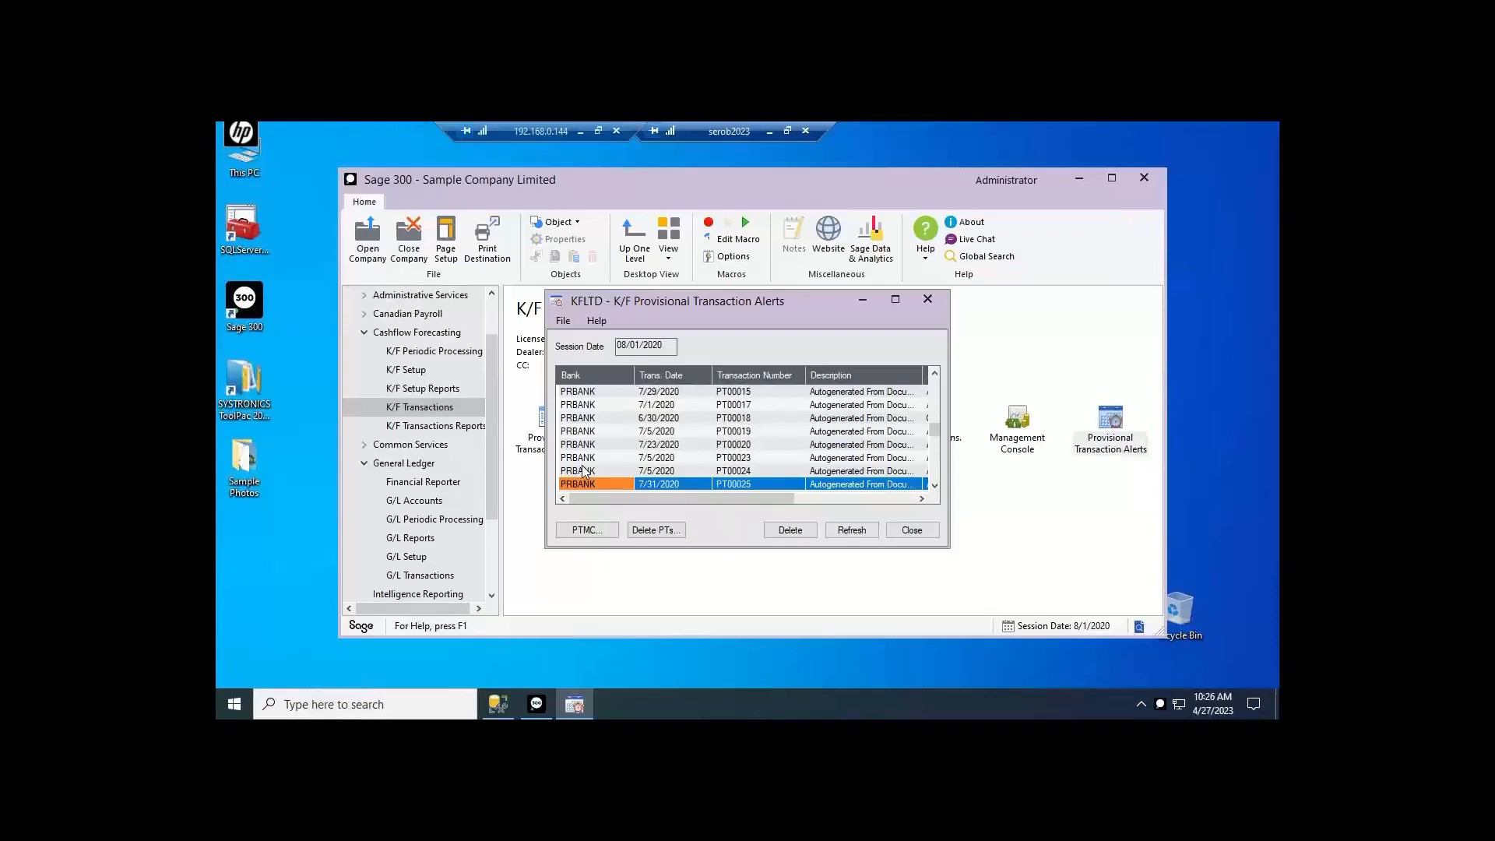
key("Delete")
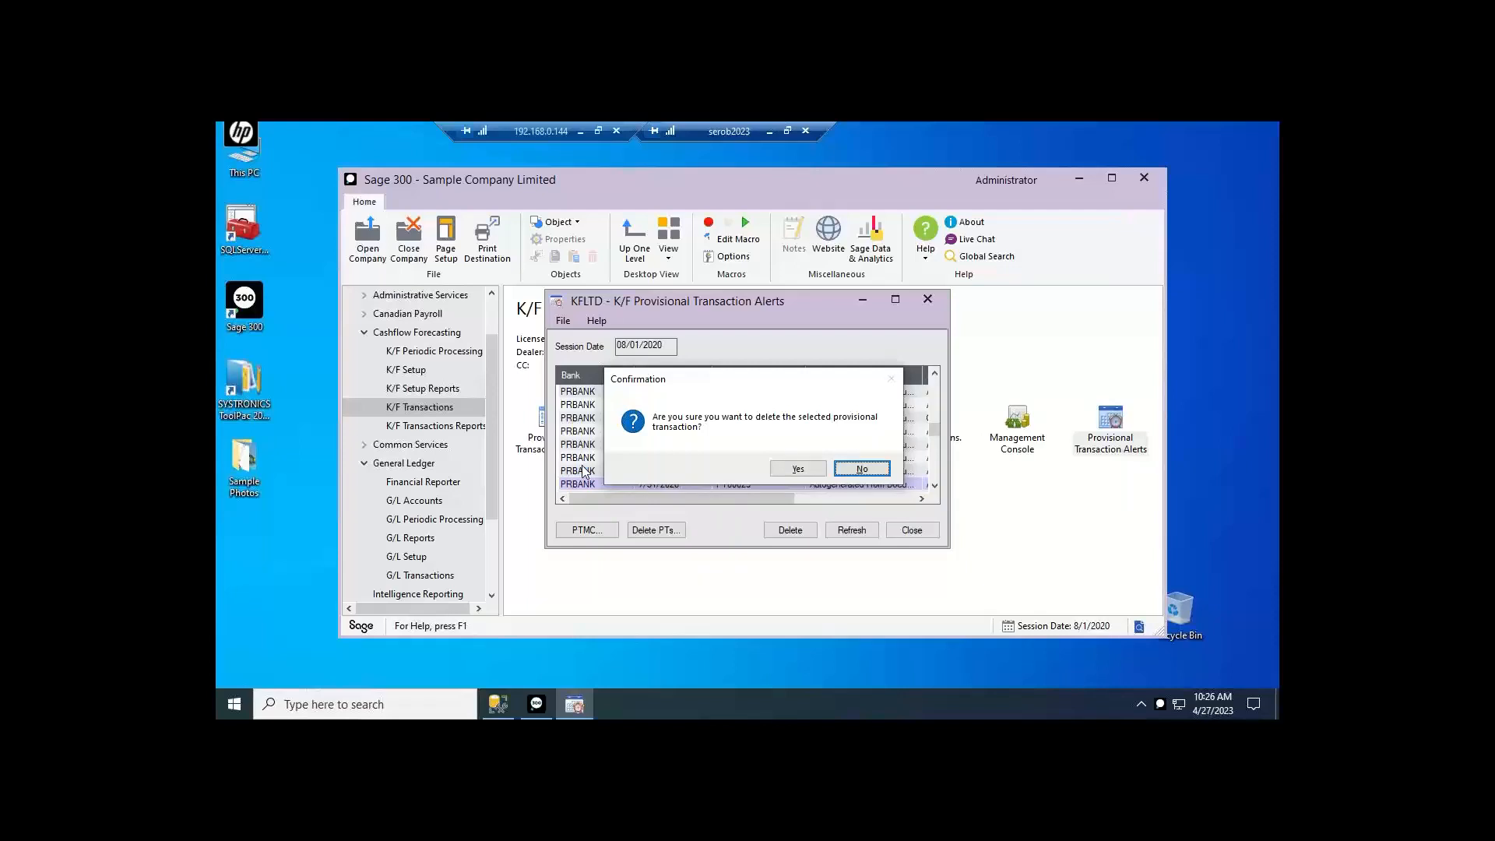
left_click(798, 468)
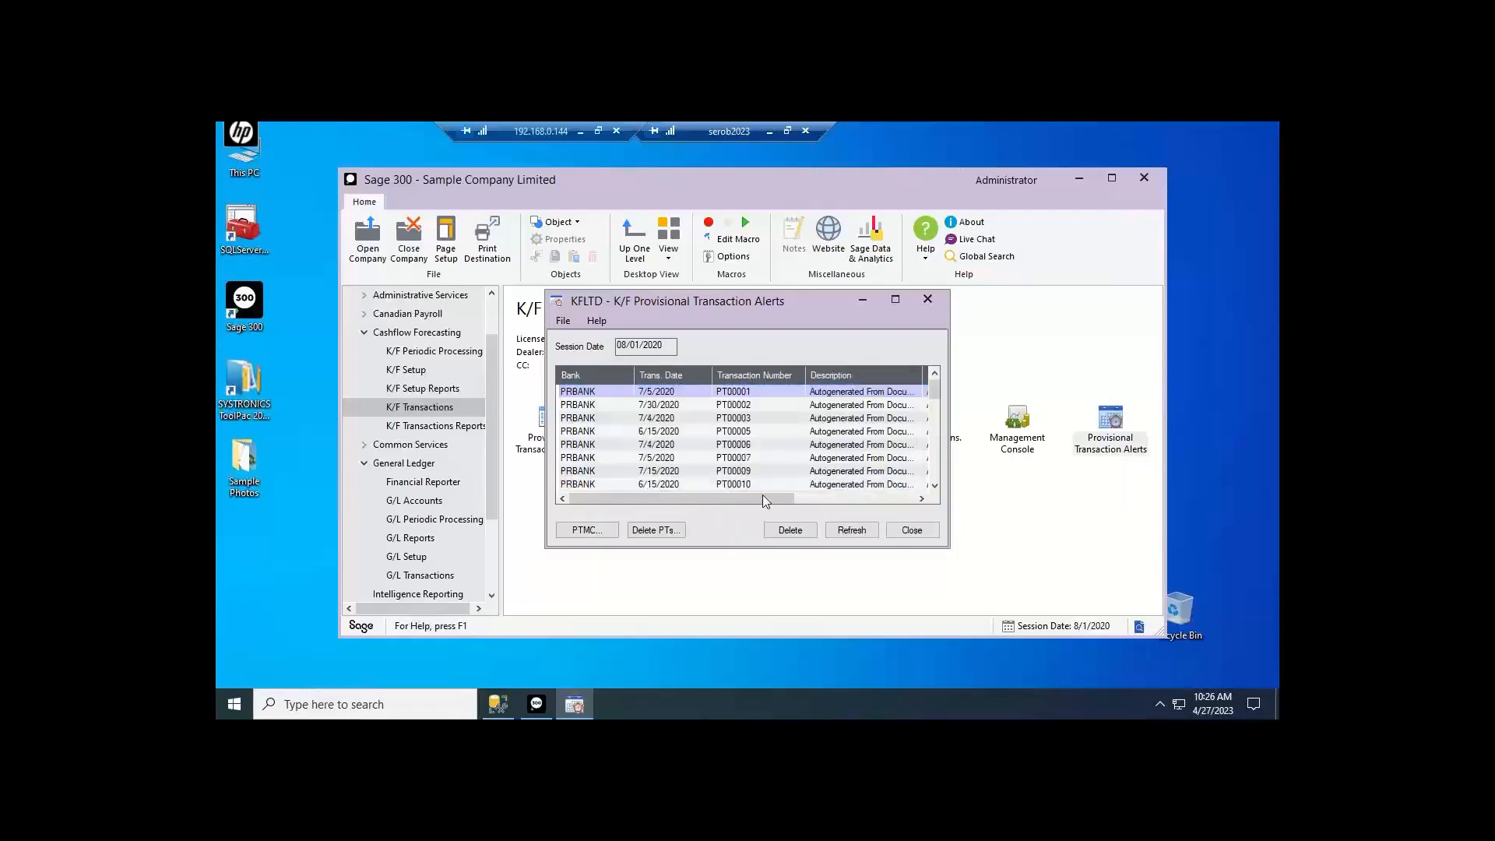
- Review the provisional transactions offered for bulk deletion from the alerts, then close the deletion window
left_click(654, 533)
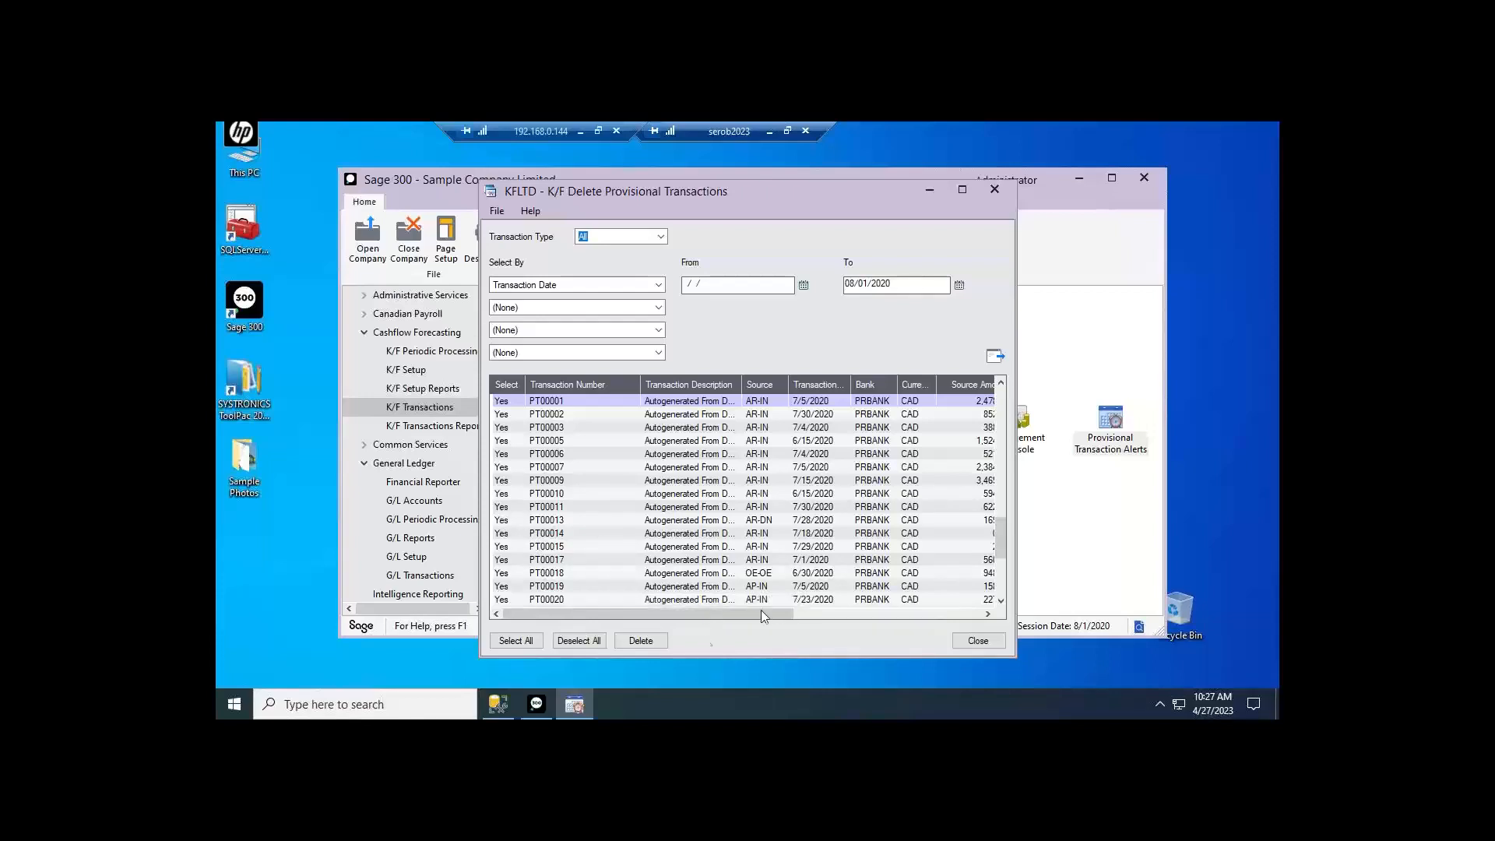
left_click(979, 640)
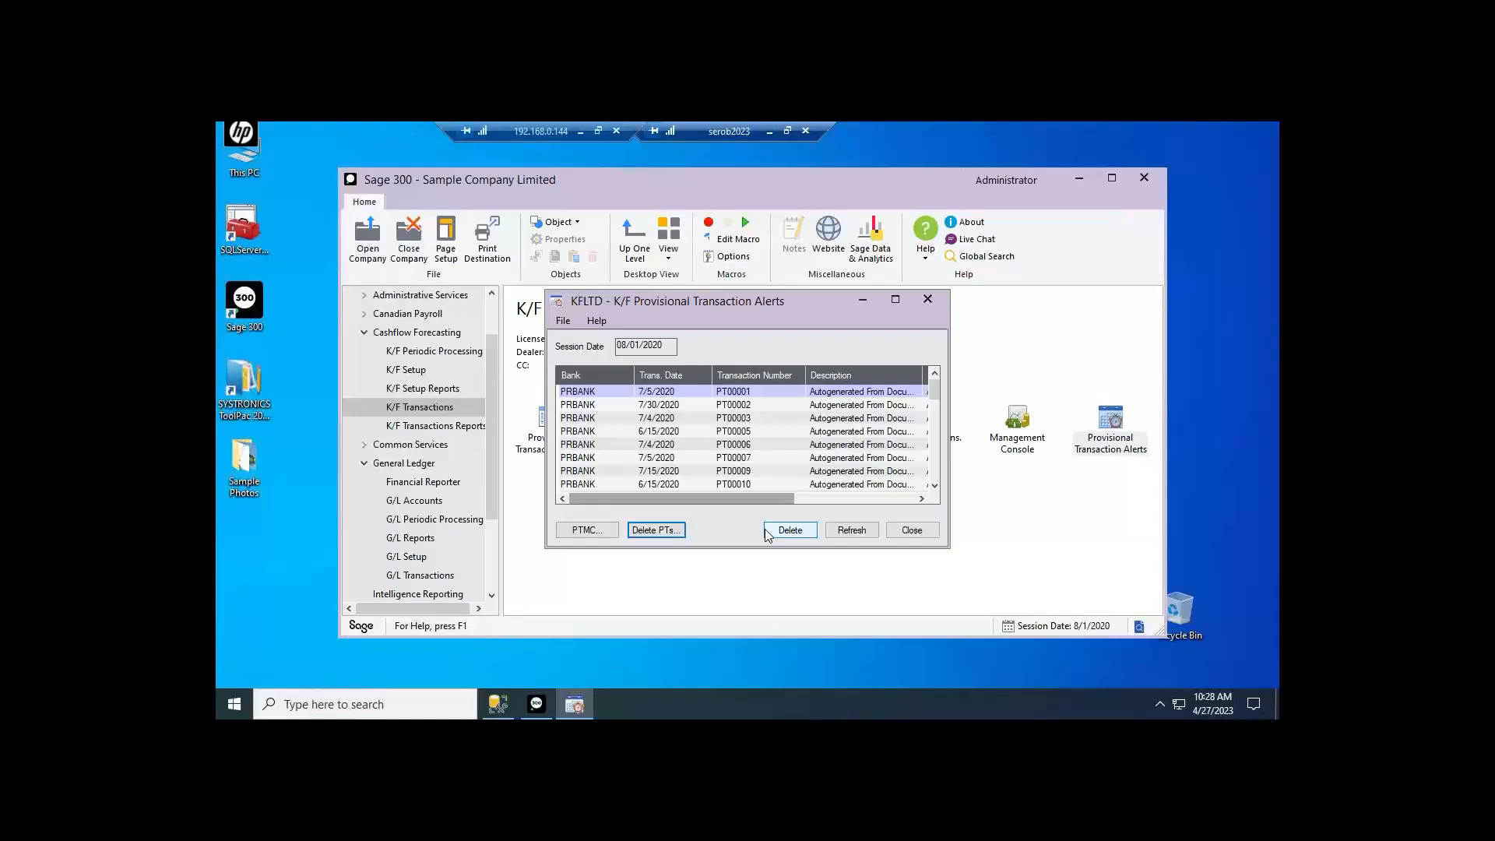
- Open the Management Console from the alerts and generate an actual receipt in a new batch for the 6/15/2020 Bargain Mart - Oakland transaction PT00005
left_click(586, 531)
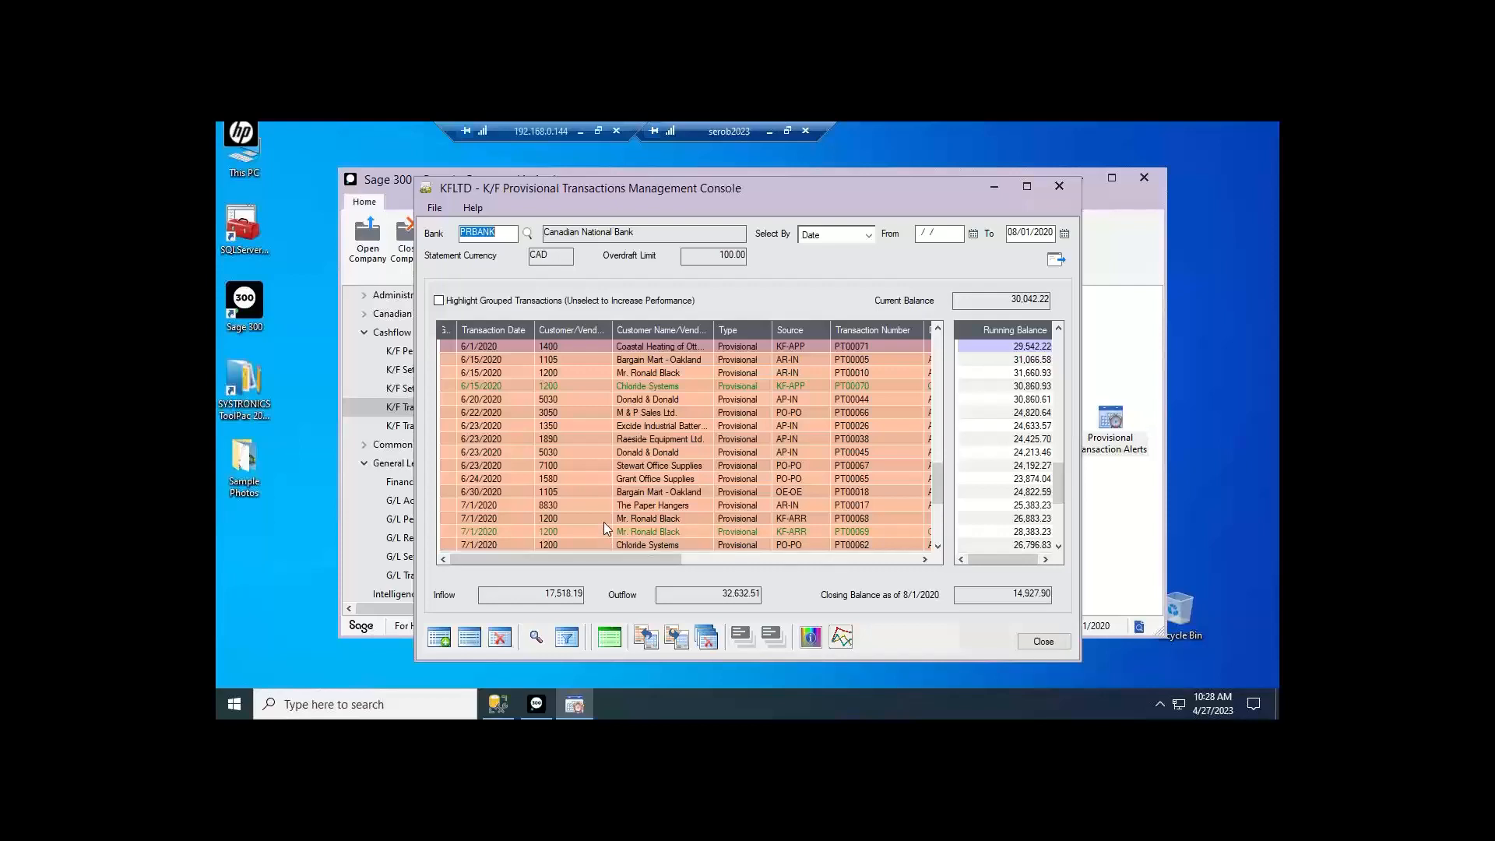
left_click(483, 360)
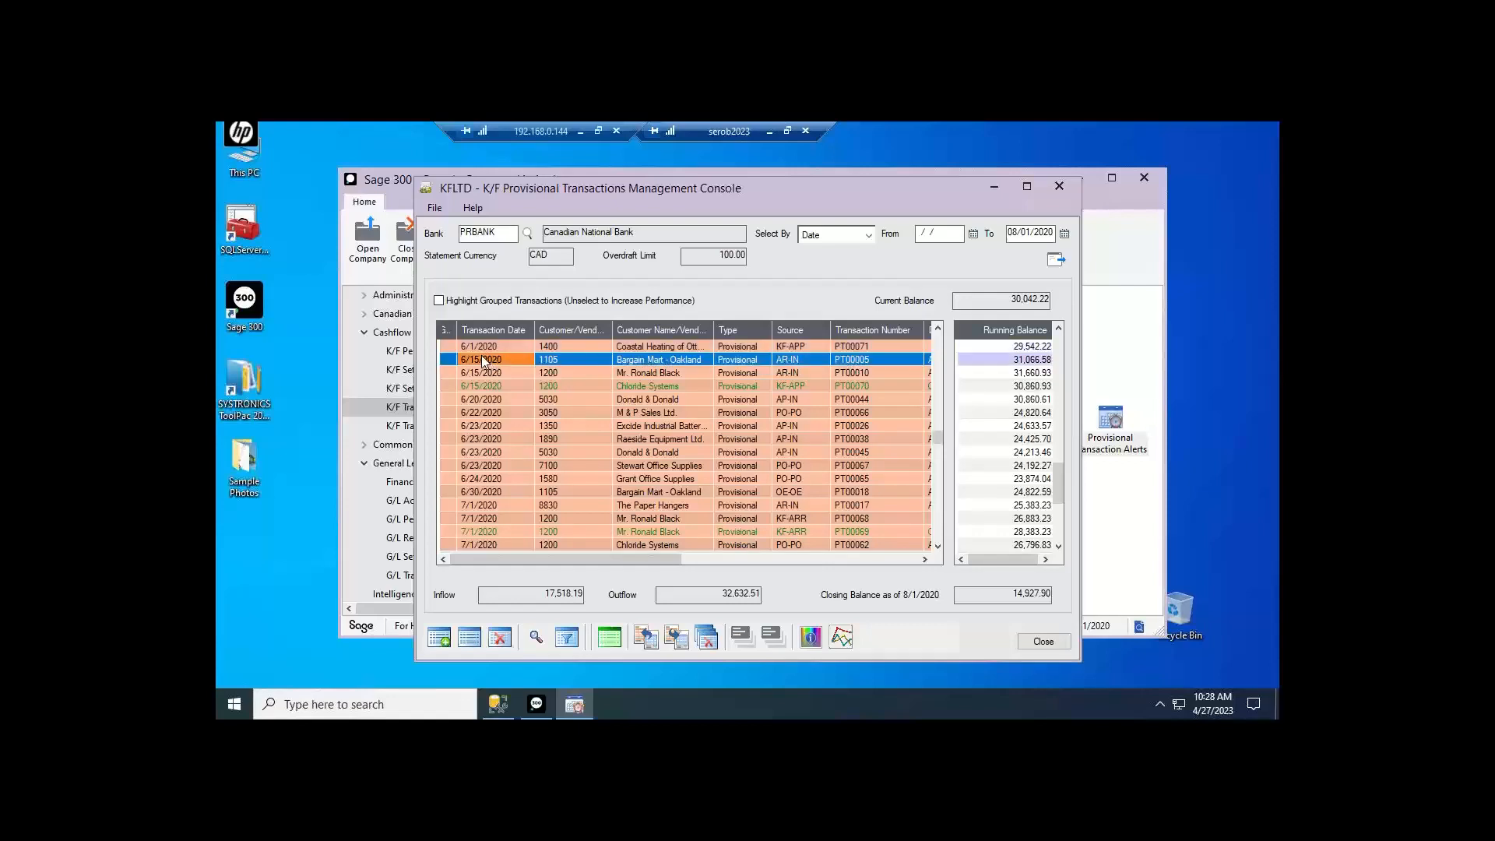
left_click(648, 633)
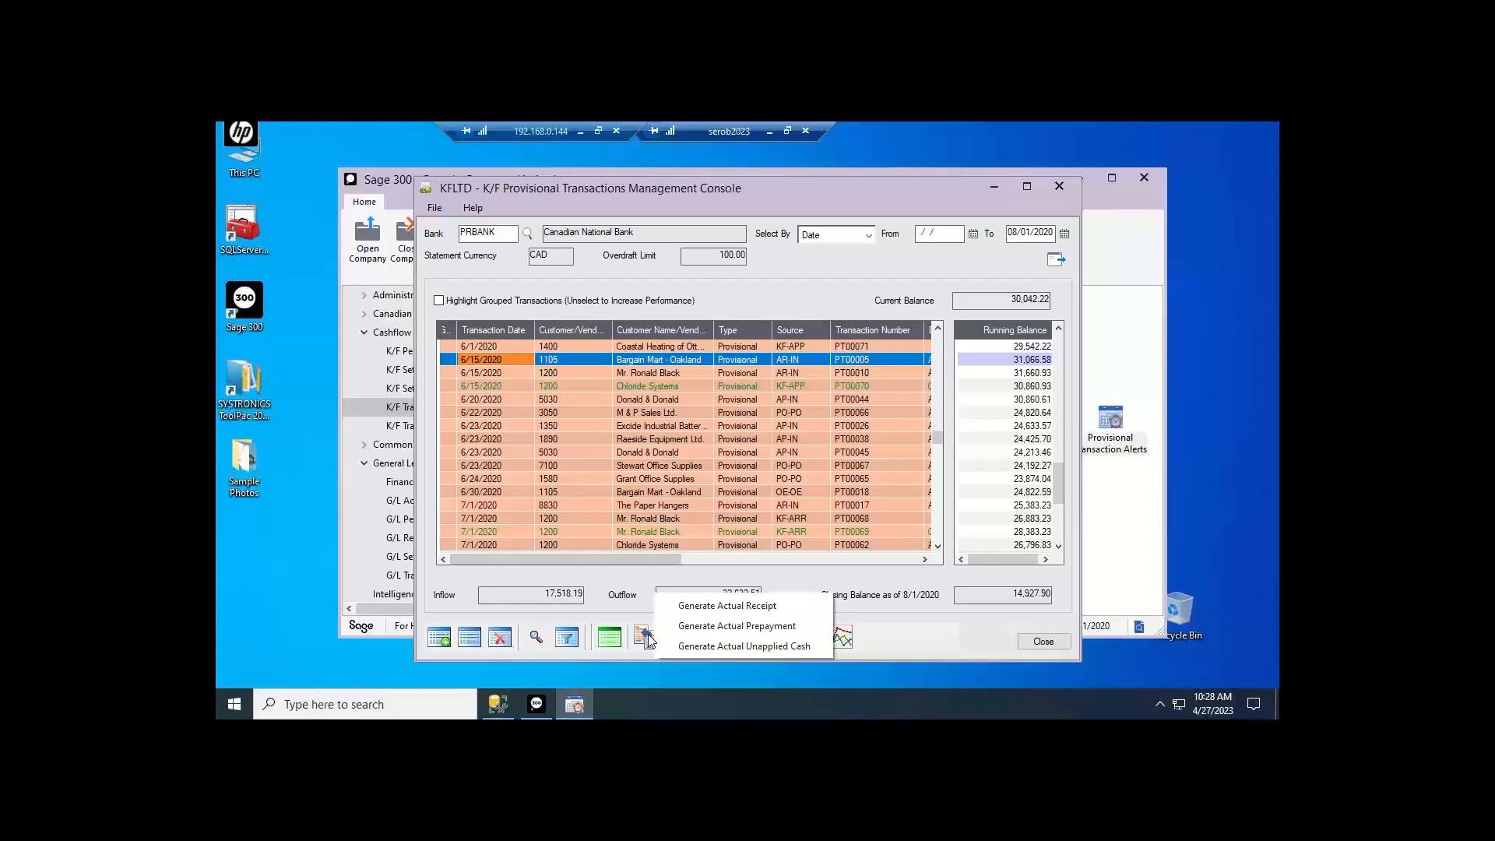
left_click(685, 607)
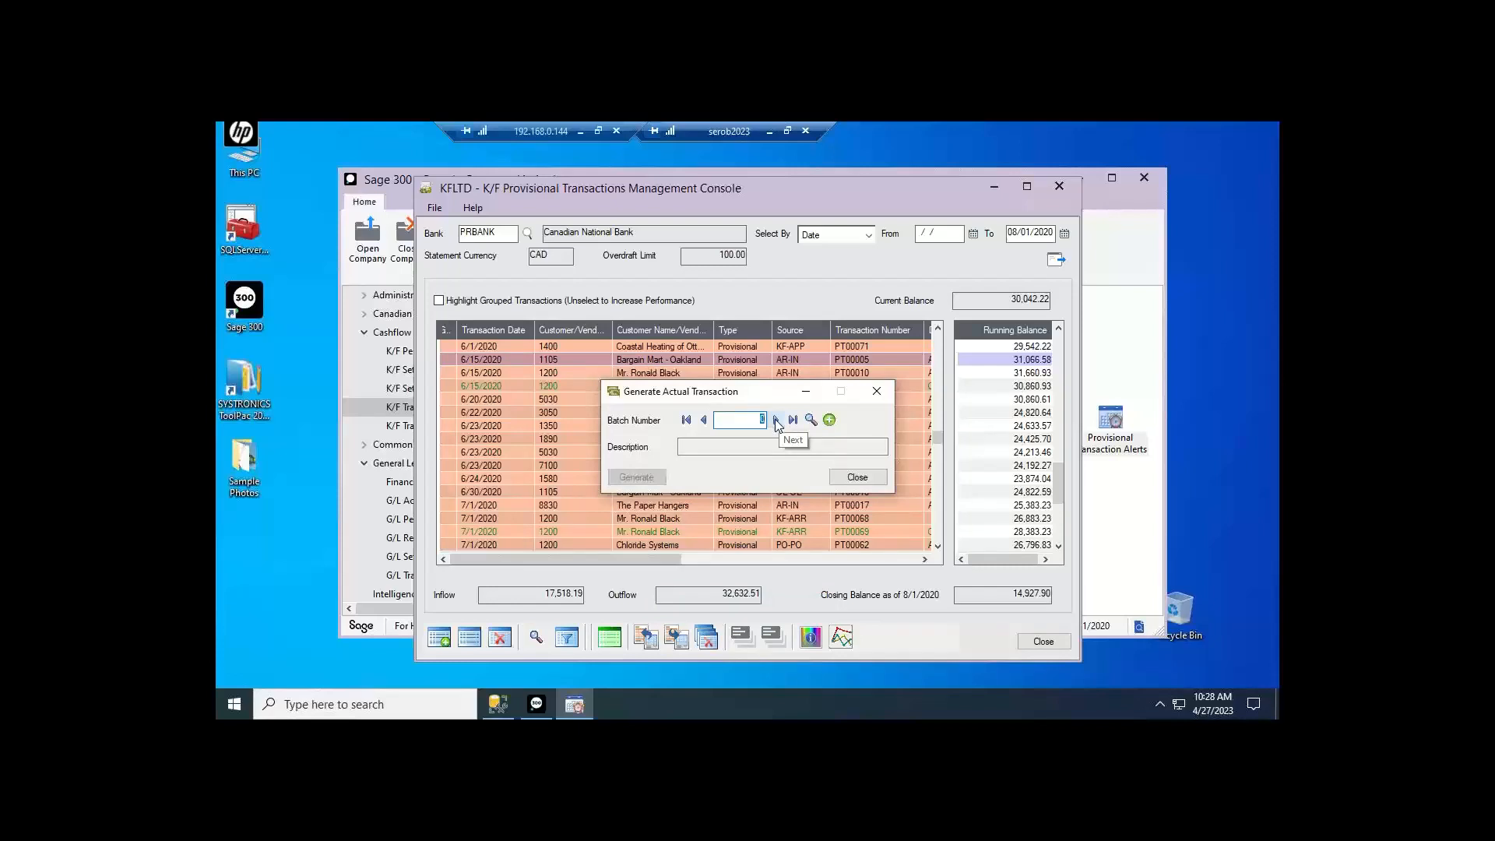
left_click(830, 422)
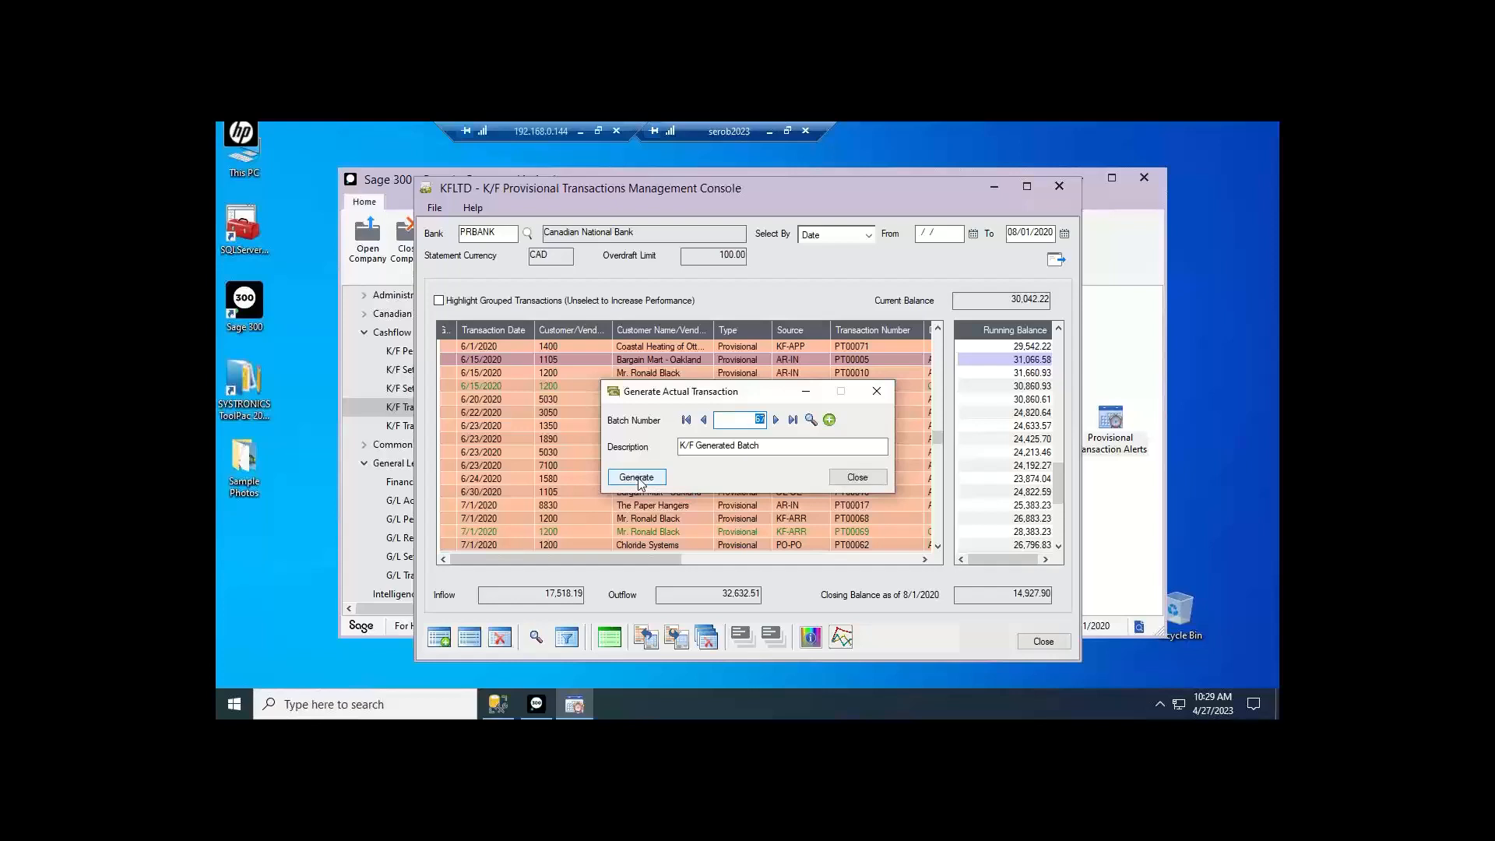
left_click(637, 478)
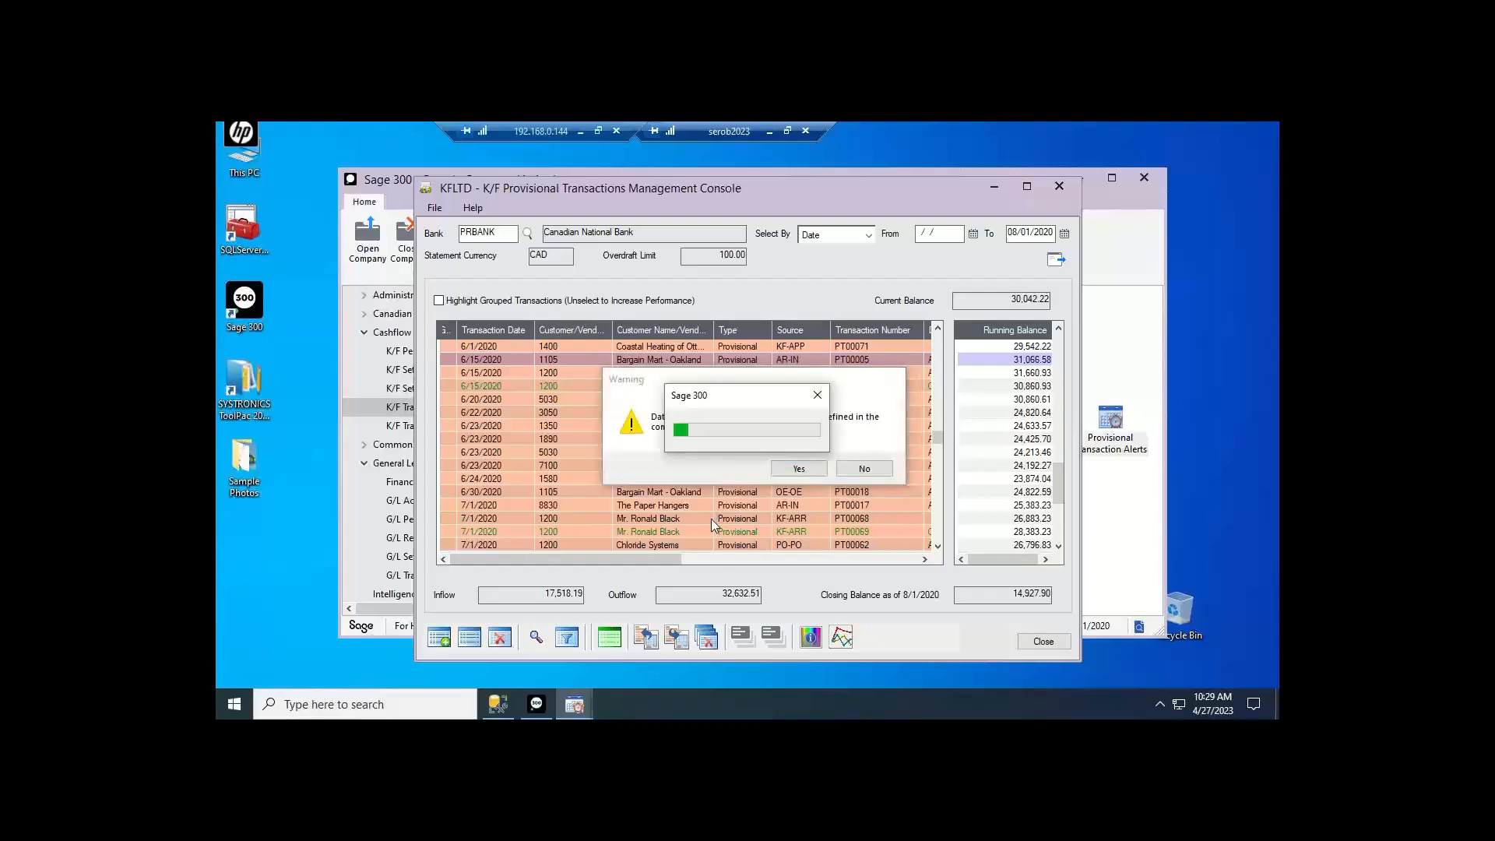
left_click(802, 470)
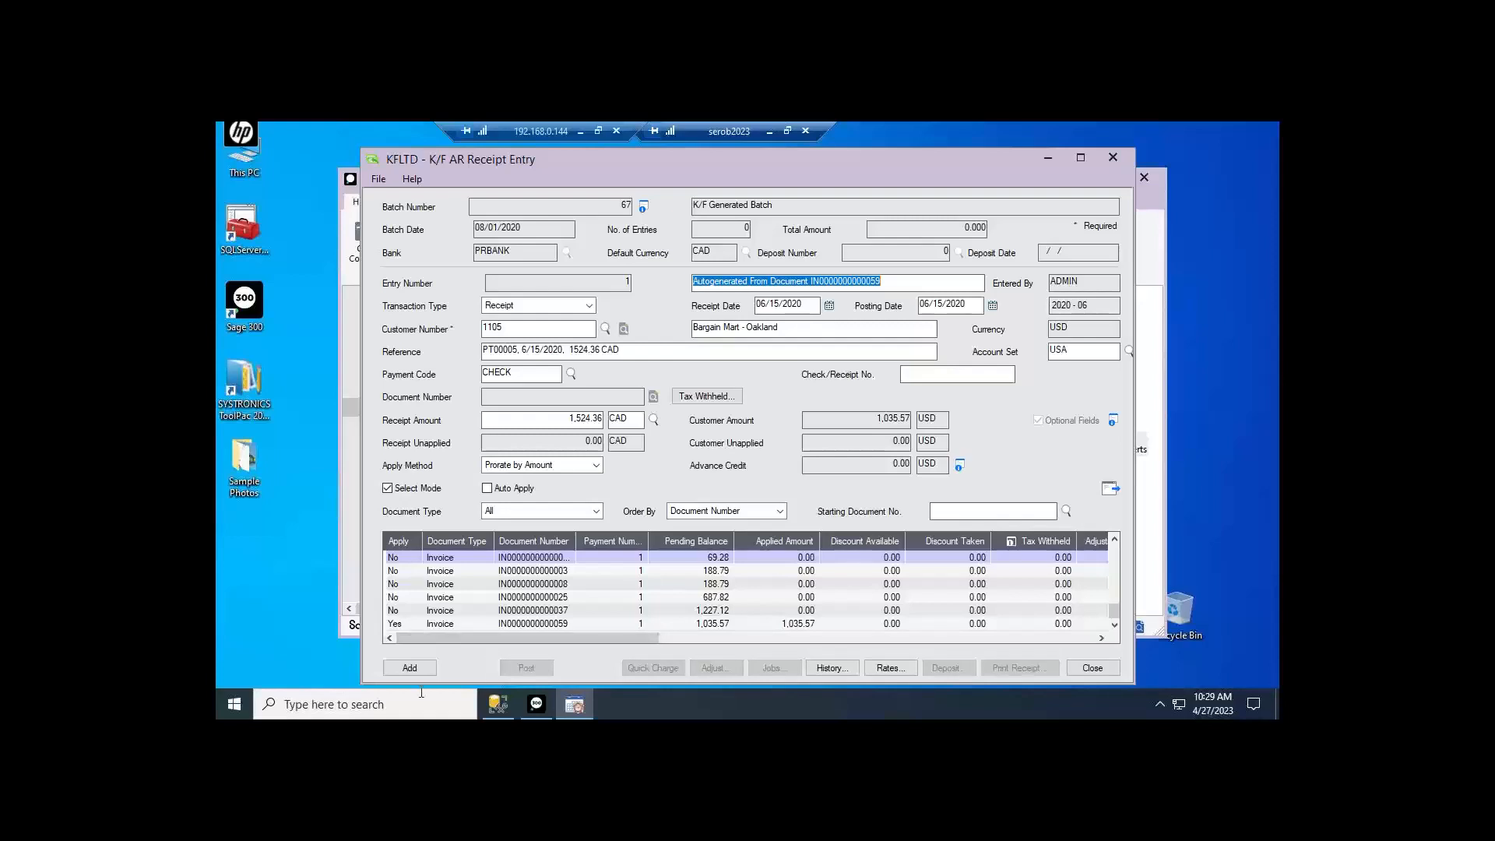
- Add the generated Bargain Mart - Oakland receipt entry, post its batch, and close AR Receipt Entry
left_click(403, 668)
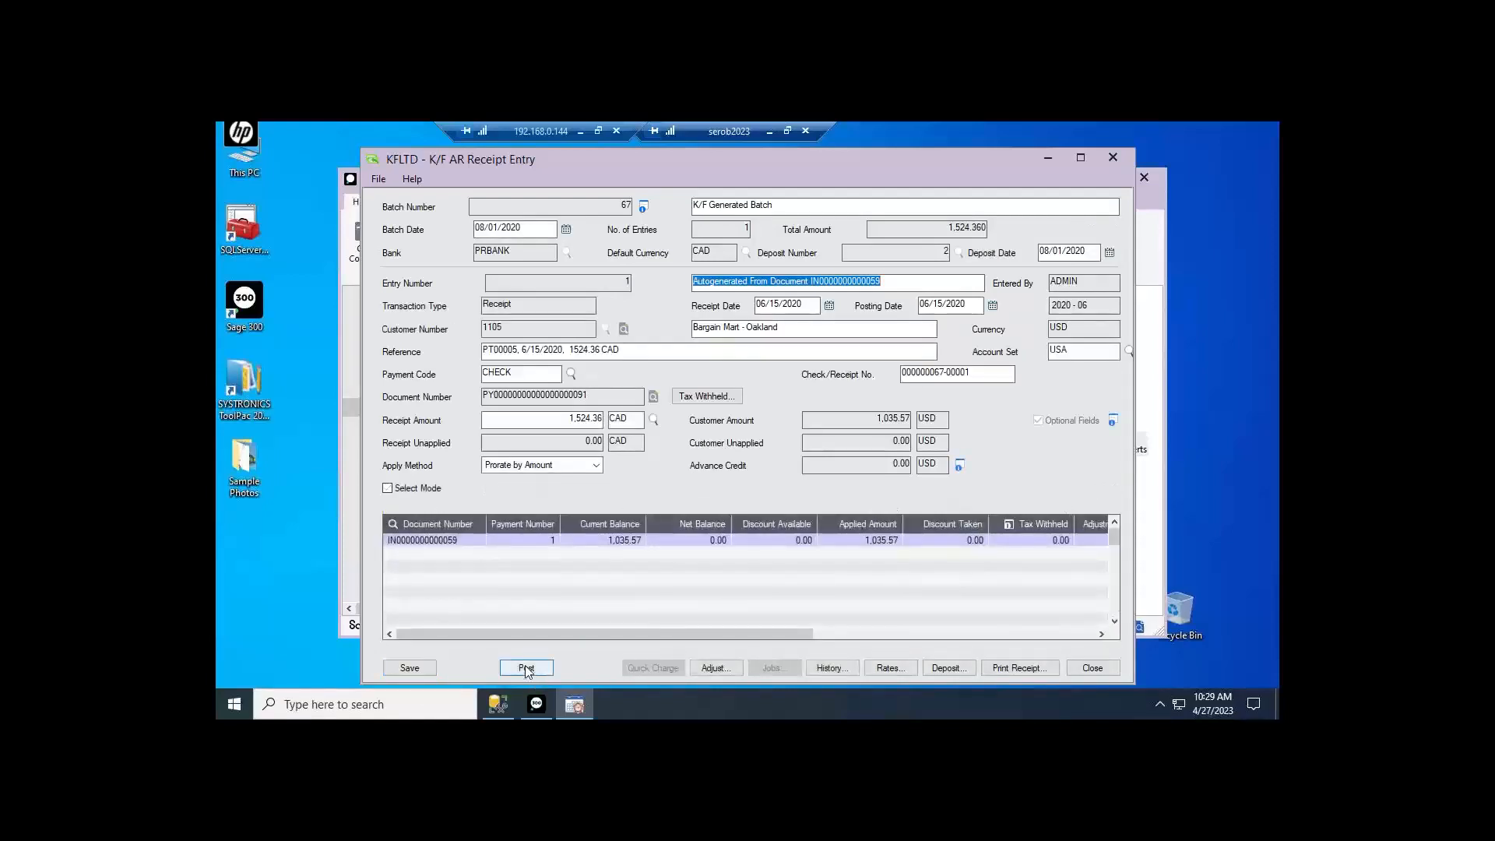
left_click(526, 668)
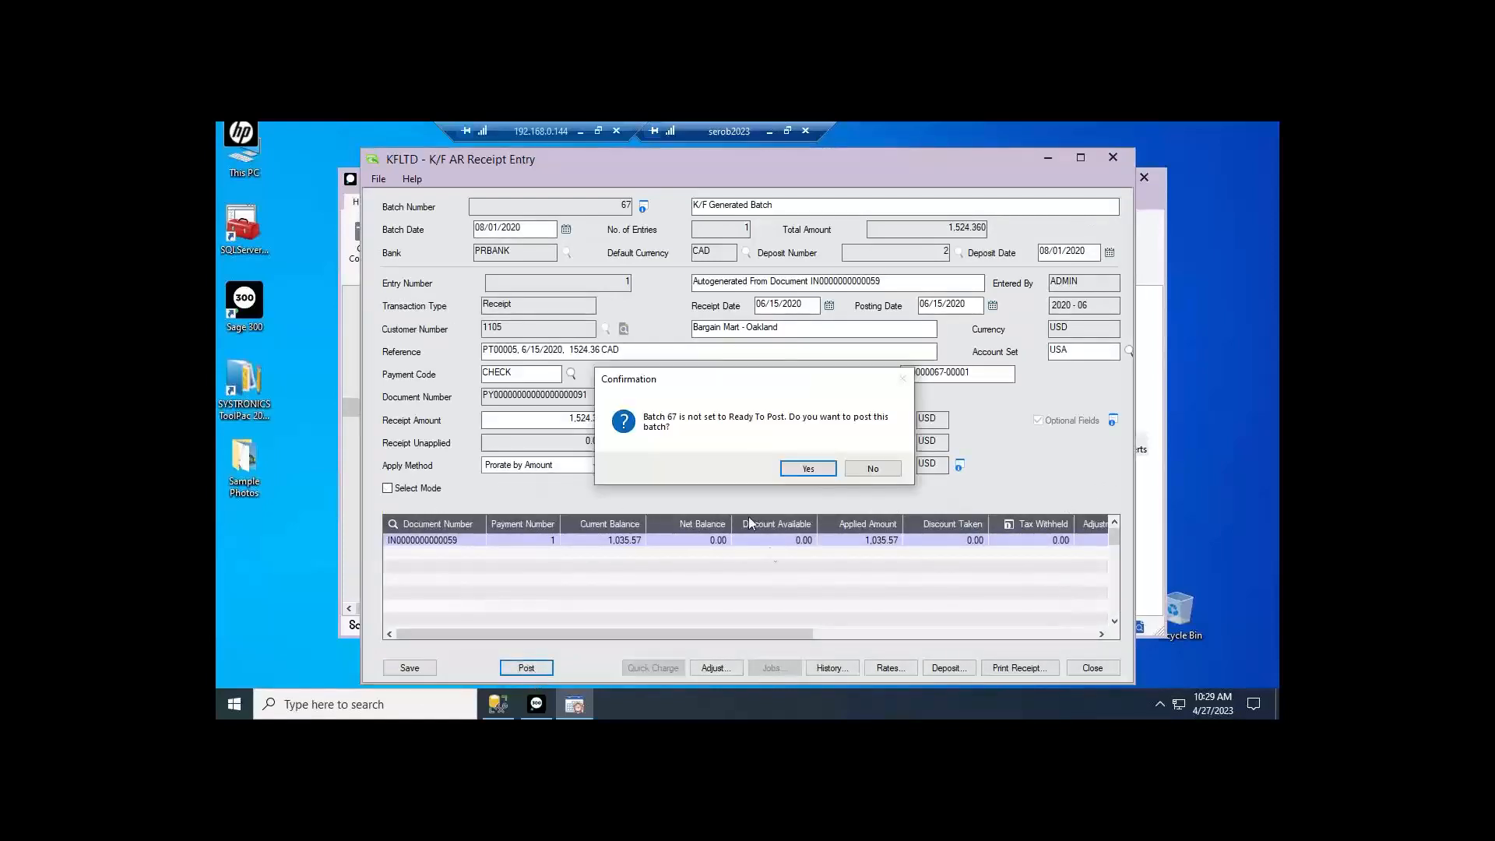
left_click(802, 472)
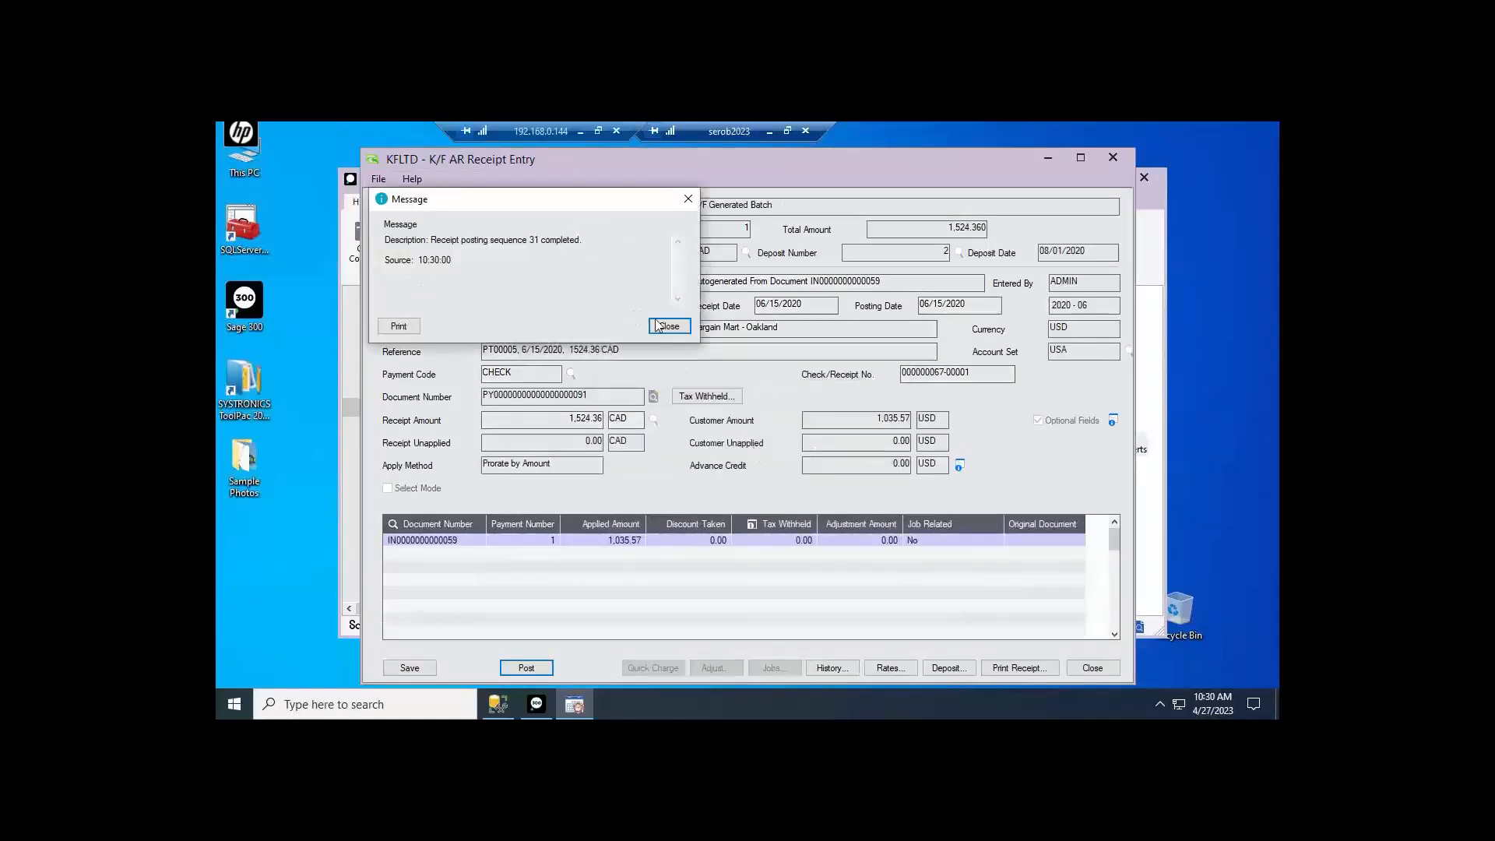
left_click(658, 326)
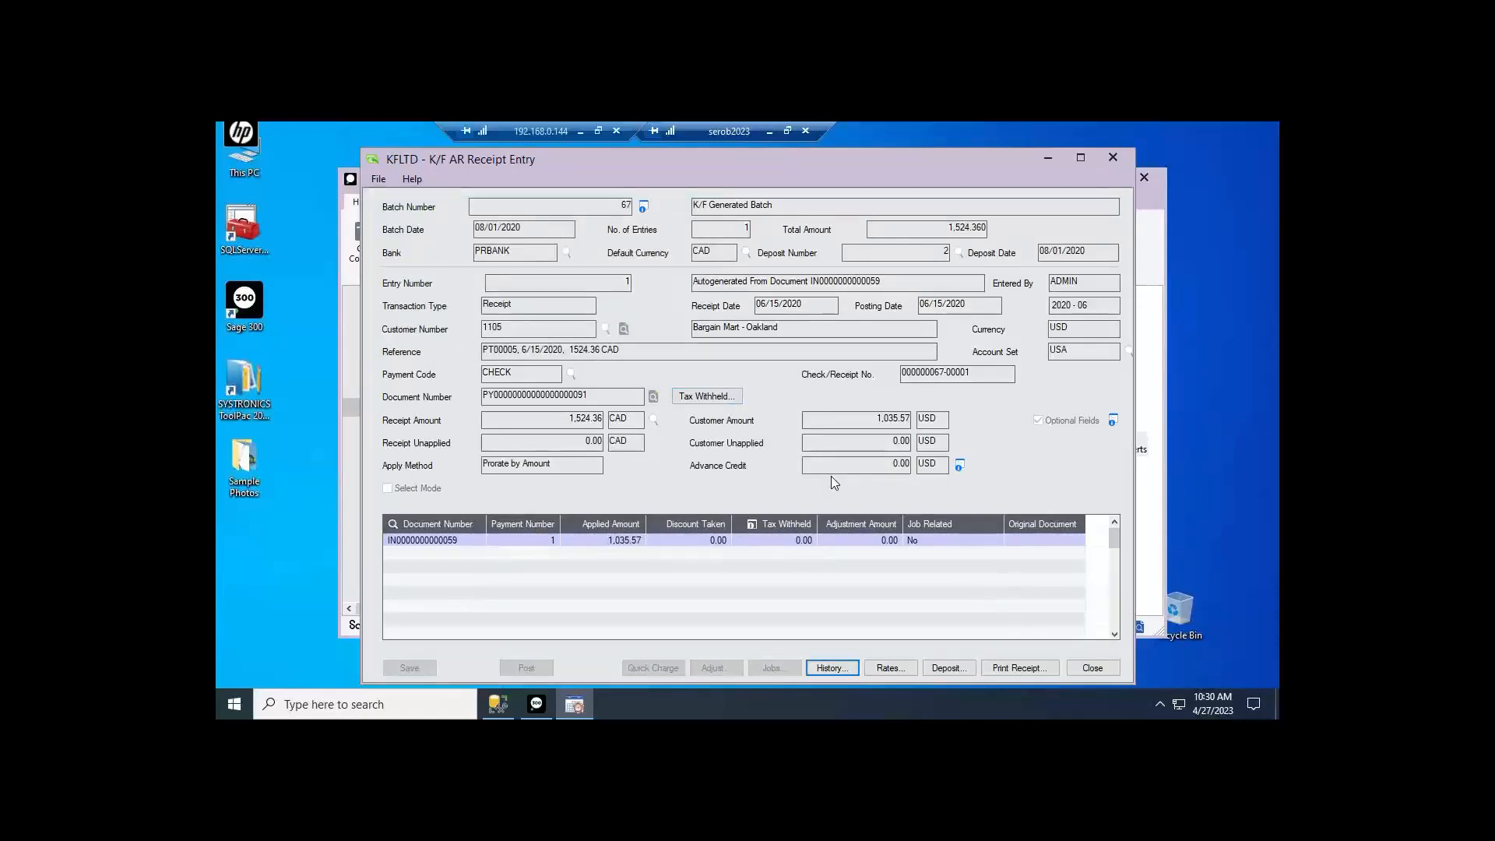
left_click(1093, 667)
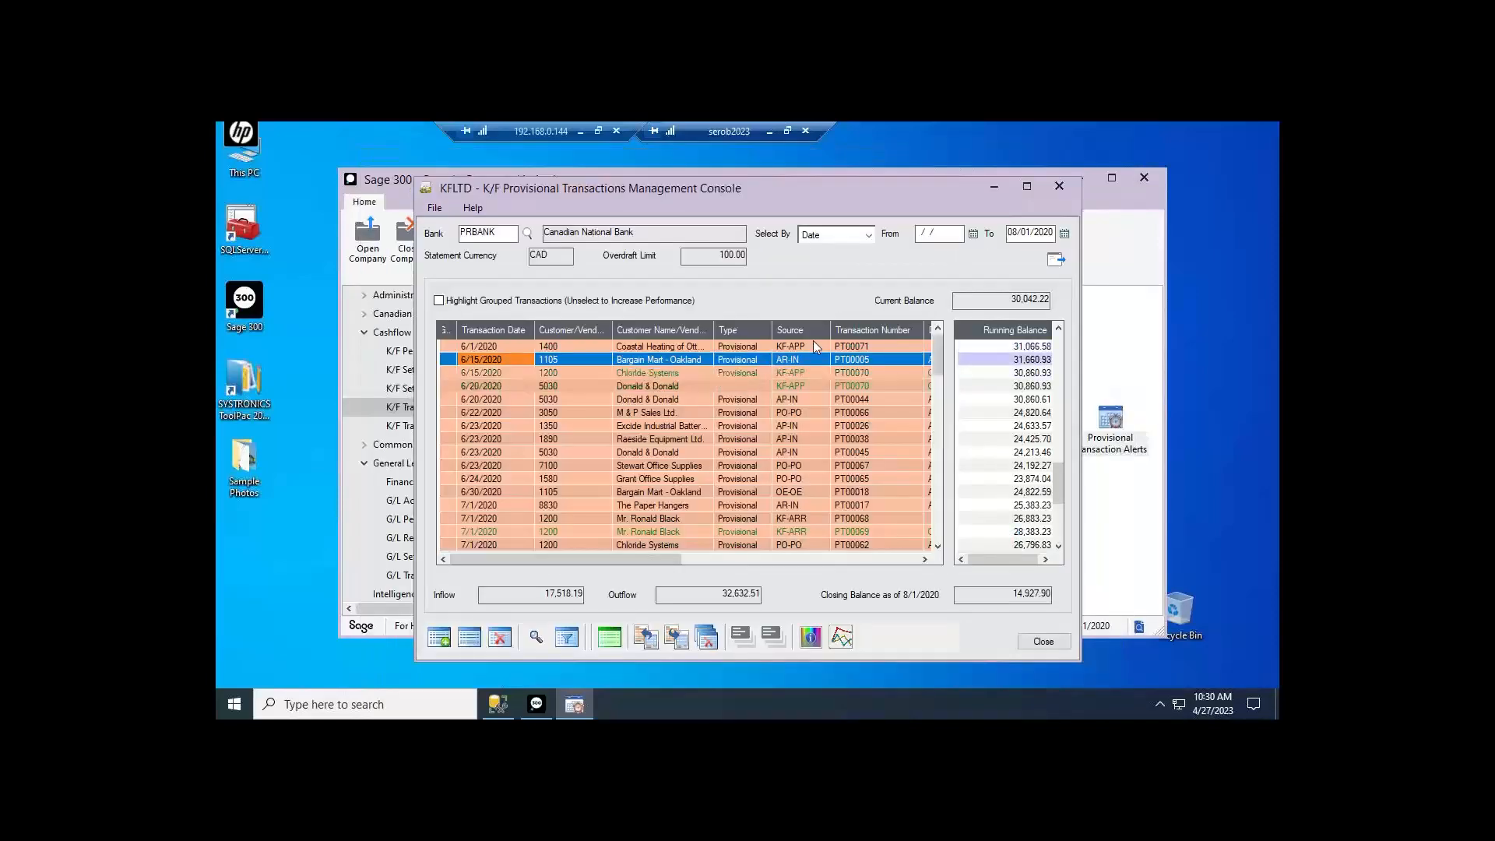